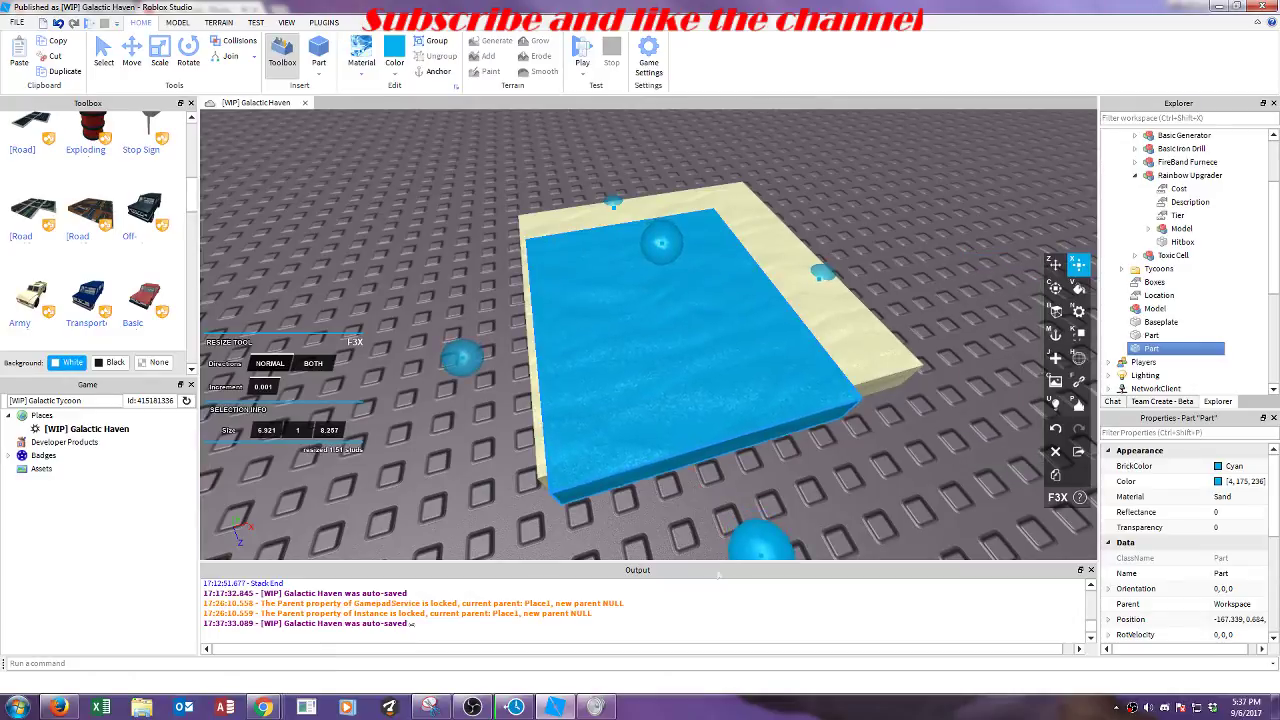
Step: Resize the cyan block on the sand slab to about 8.344 studs long and 1.189 studs thick
{"action": "key", "text": "d"}
{"action": "right_click_drag", "start_coordinate": [757, 274], "coordinate": [757, 274]}
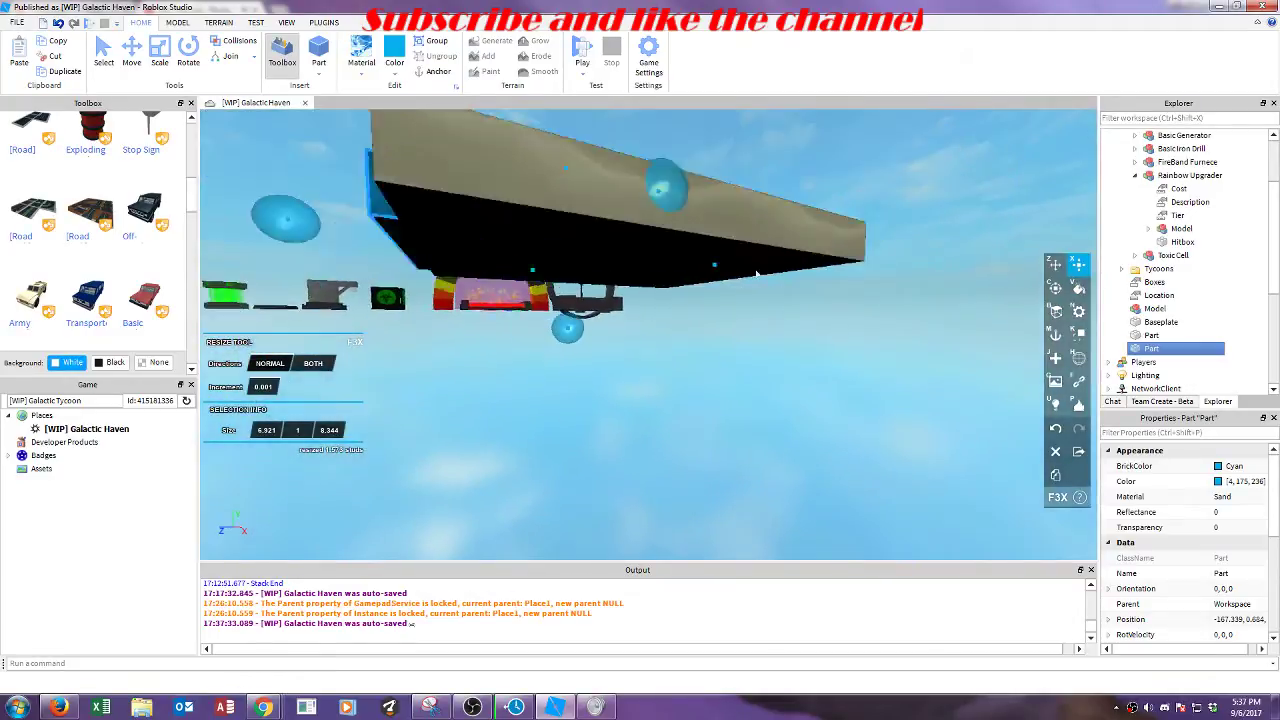
{"action": "key", "text": "a"}
{"action": "left_click_drag", "start_coordinate": [663, 311], "coordinate": [667, 314]}
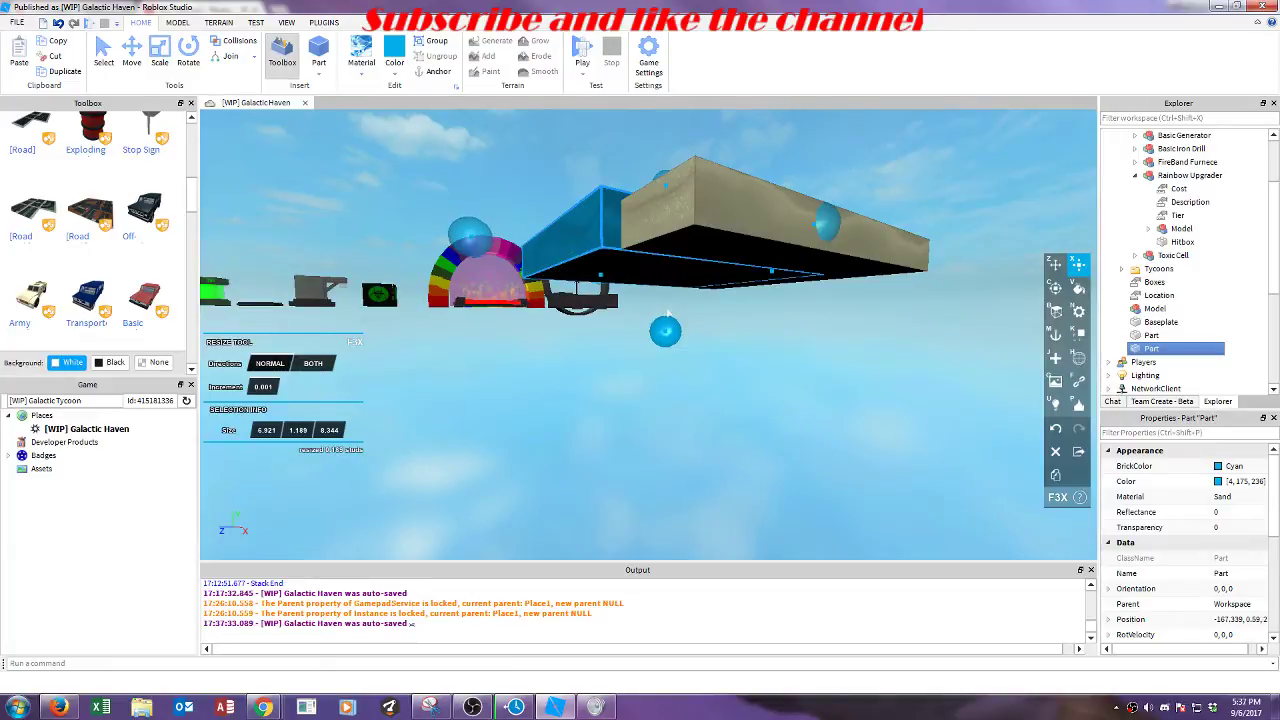
Step: Widen the cyan block so that its side reaches toward the edge of the sand slab
{"action": "key", "text": "a"}
{"action": "right_click_drag", "start_coordinate": [667, 314], "coordinate": [667, 314]}
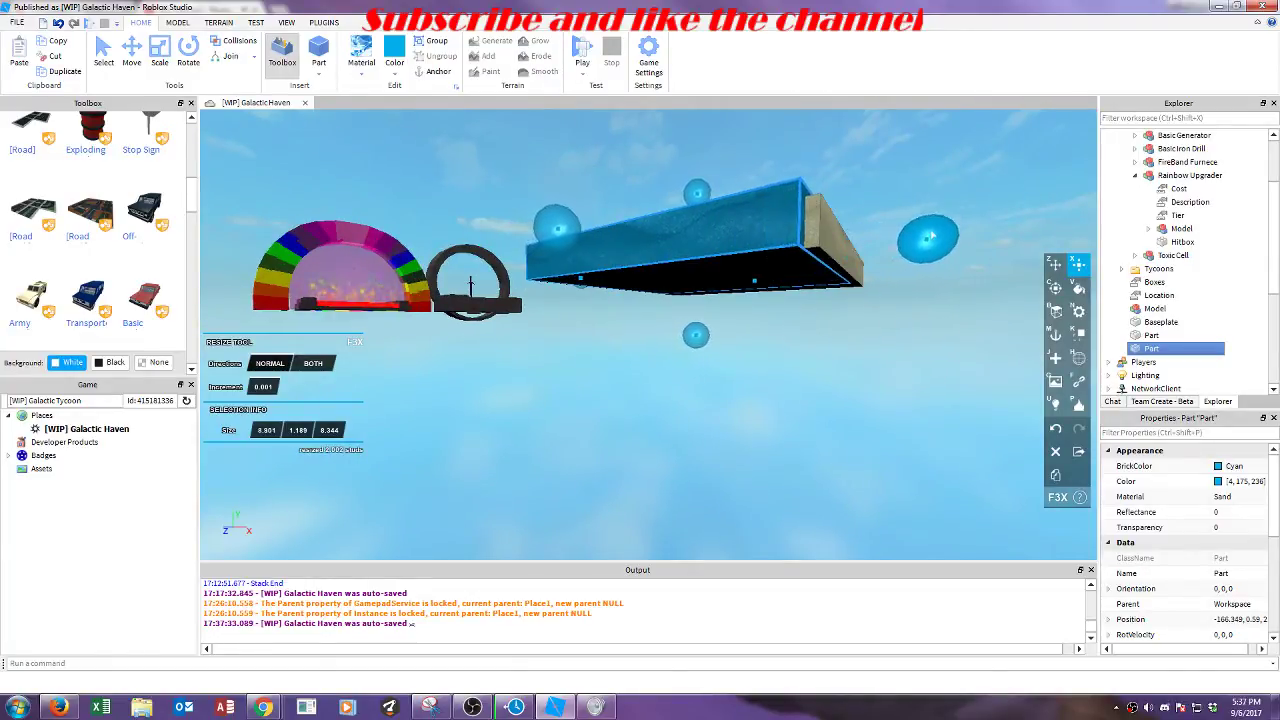
{"action": "key", "text": "w"}
{"action": "mouse_move", "coordinate": [924, 175]}
{"action": "right_mouse_down"}
{"action": "mouse_move", "coordinate": [926, 189]}
{"action": "mouse_move", "coordinate": [1003, 174]}
{"action": "mouse_move", "coordinate": [903, 178]}
{"action": "right_mouse_up"}
{"action": "key", "text": "a"}
{"action": "left_click_drag", "start_coordinate": [385, 153], "coordinate": [294, 196]}
{"action": "right_click_drag", "start_coordinate": [343, 163], "coordinate": [343, 163]}
{"action": "key", "text": "s"}
{"action": "key", "text": "w"}
Step: Stretch the cyan block over the sand slab to about 9.065 by 10.059 studs
{"action": "right_click_drag", "start_coordinate": [615, 242], "coordinate": [617, 242]}
{"action": "key", "text": "w"}
{"action": "key", "text": "s"}
{"action": "key", "text": "d"}
{"action": "right_click_drag", "start_coordinate": [789, 225], "coordinate": [731, 230]}
{"action": "left_click", "coordinate": [675, 142]}
{"action": "key", "text": "d"}
{"action": "left_click", "coordinate": [694, 251]}
{"action": "key", "text": "e"}
{"action": "right_click_drag", "start_coordinate": [735, 286], "coordinate": [617, 458]}
{"action": "left_click_drag", "start_coordinate": [617, 458], "coordinate": [619, 463]}
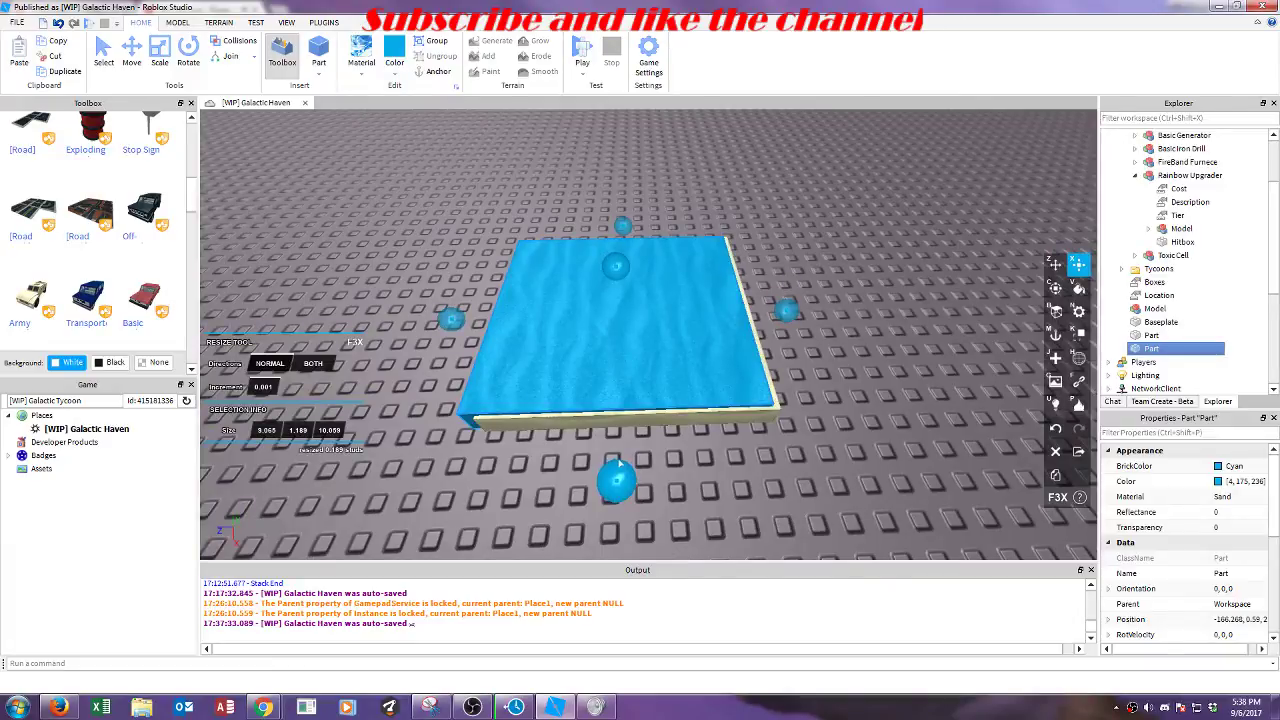
Step: Shorten the cyan block to about 9.639 studs, bringing its overhanging side back to the sand slab's edge
{"action": "key", "text": "w"}
{"action": "right_click_drag", "start_coordinate": [760, 271], "coordinate": [760, 271]}
{"action": "key", "text": "s"}
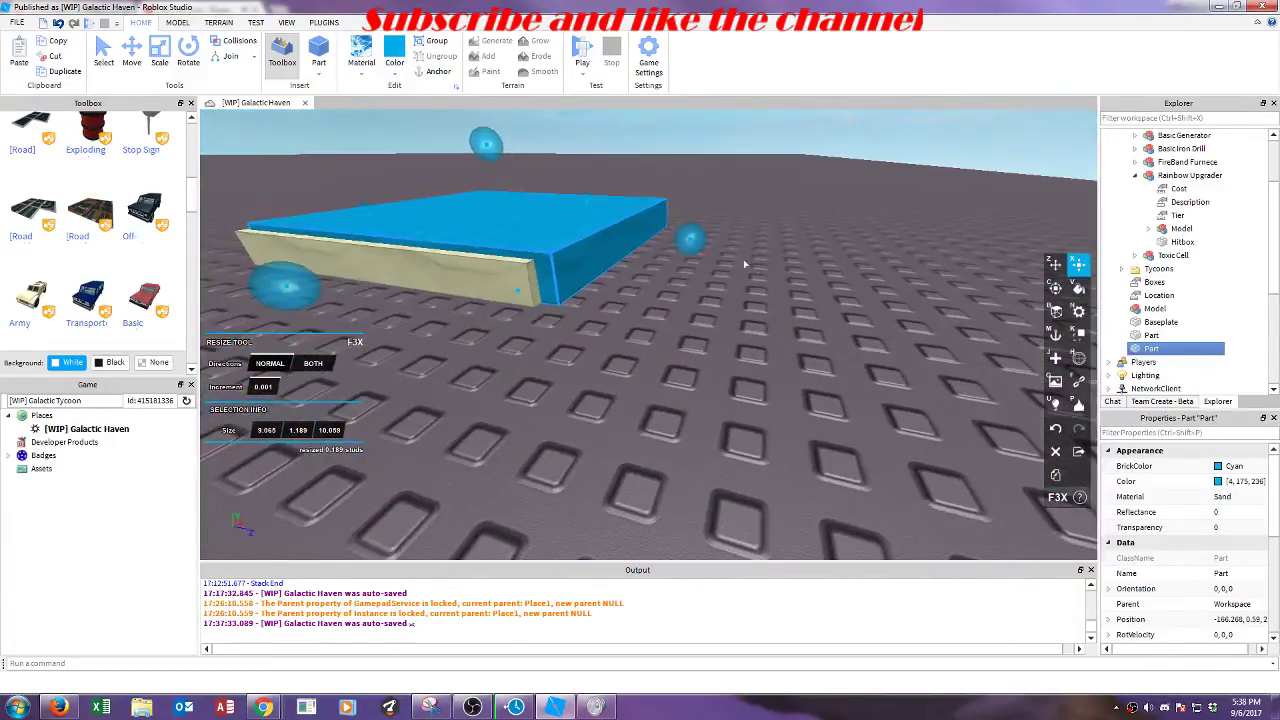
{"action": "left_click_drag", "start_coordinate": [687, 240], "coordinate": [678, 247]}
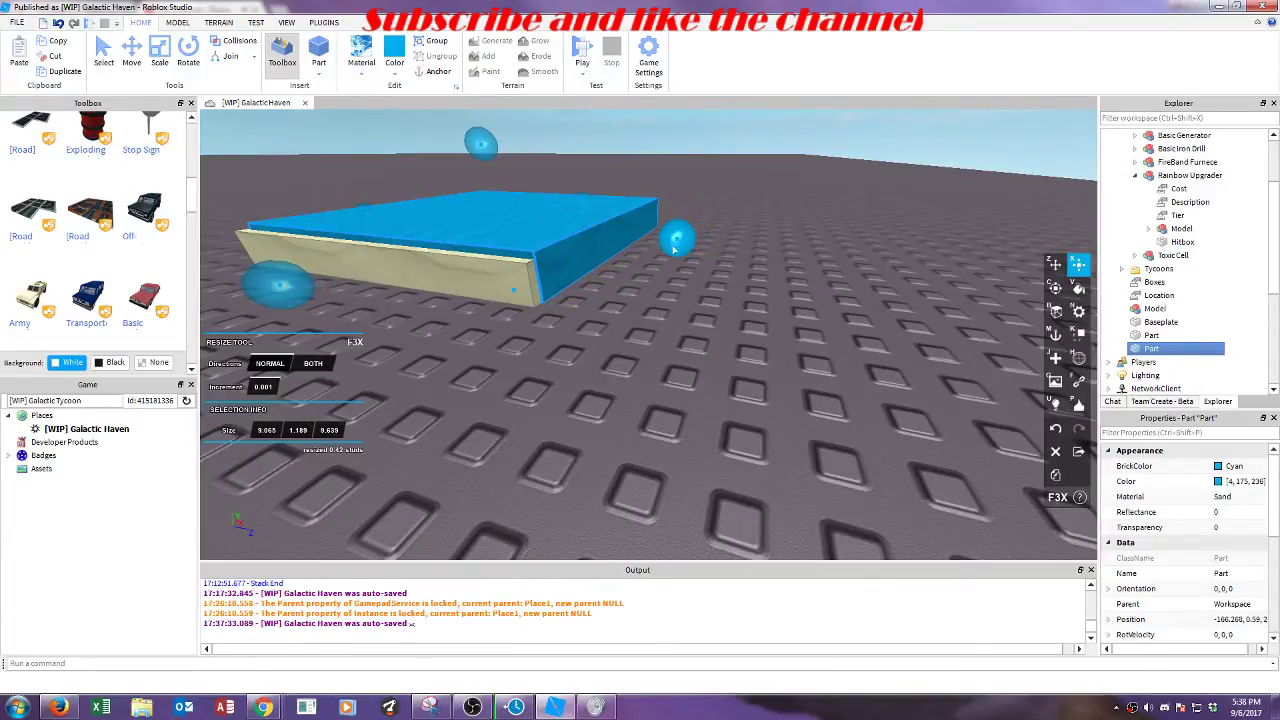
Step: Duplicate the diamond-plate side part from the Basic Conveyor's model into the workspace
{"action": "right_click_drag", "start_coordinate": [810, 139], "coordinate": [771, 193]}
{"action": "key", "text": "w"}
{"action": "key", "text": "w"}
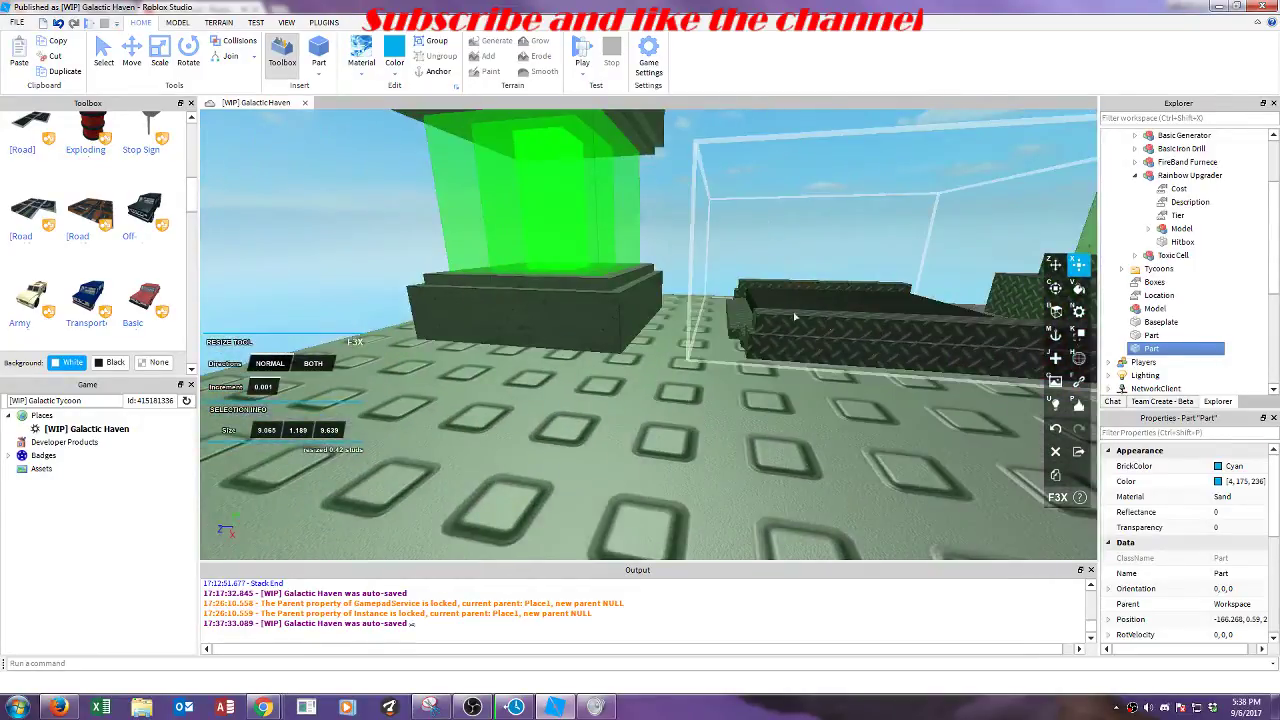
{"action": "left_click", "coordinate": [795, 317]}
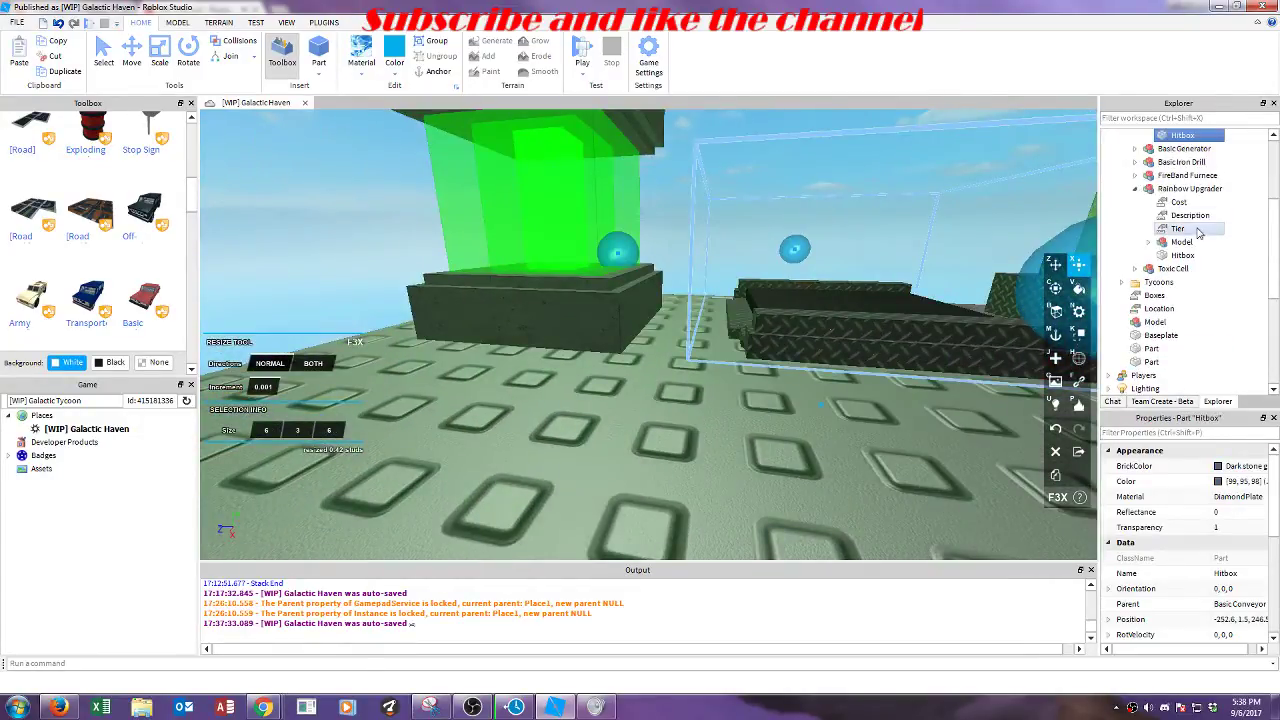
{"action": "scroll", "coordinate": [1190, 210], "scroll_direction": "up", "scroll_amount": 2}
{"action": "left_click", "coordinate": [1193, 203]}
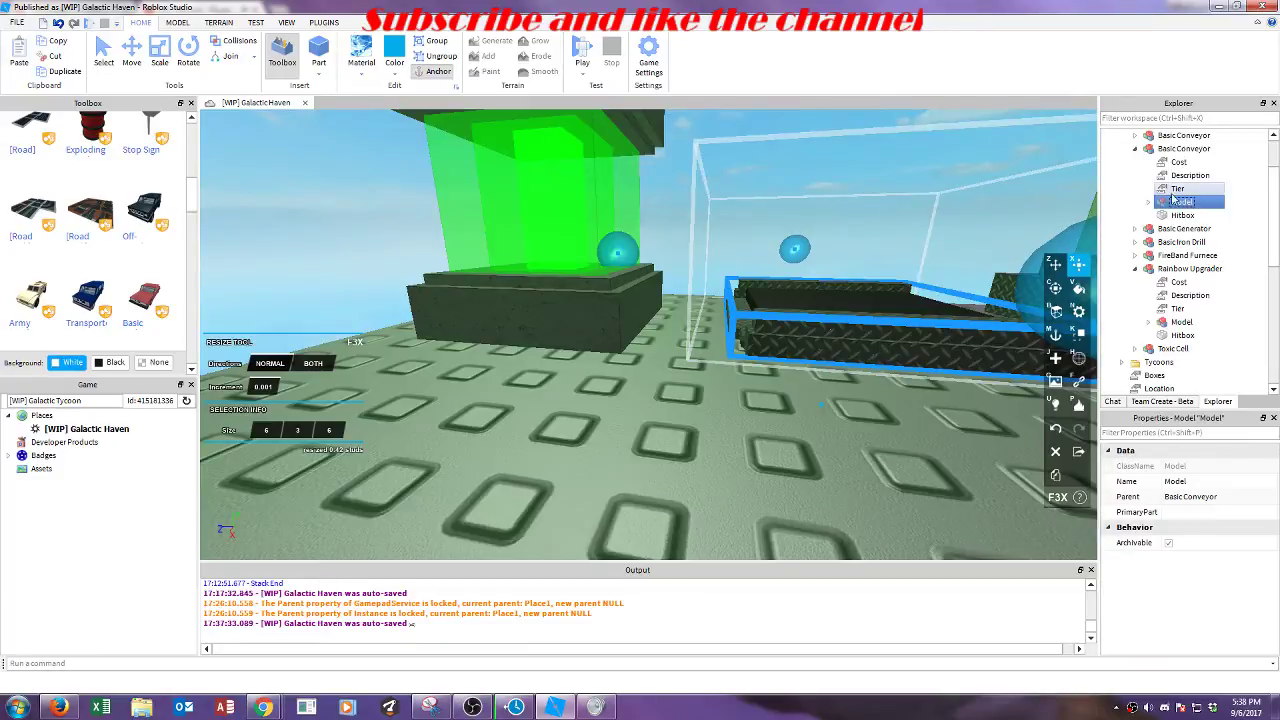
{"action": "left_click", "coordinate": [1148, 202]}
{"action": "left_click", "coordinate": [1191, 255]}
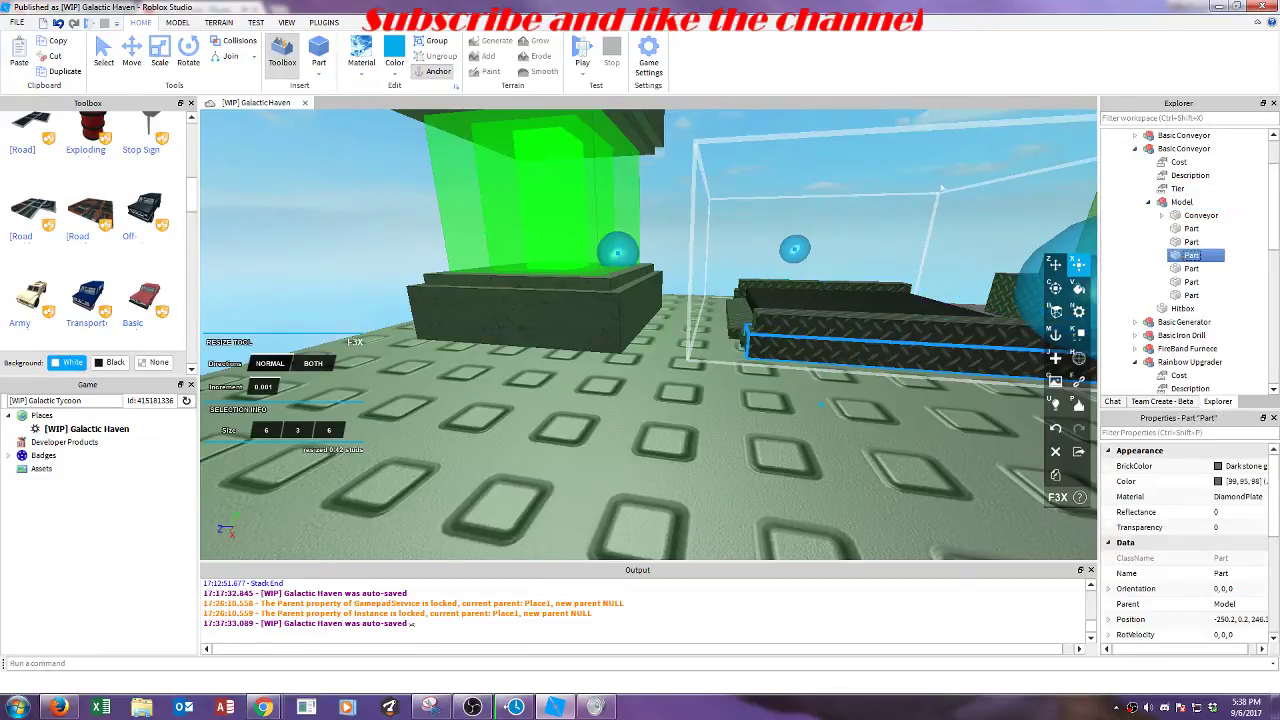
{"action": "key", "text": "f"}
{"action": "key", "text": "ctrl+c"}
{"action": "key", "text": "ctrl+v"}
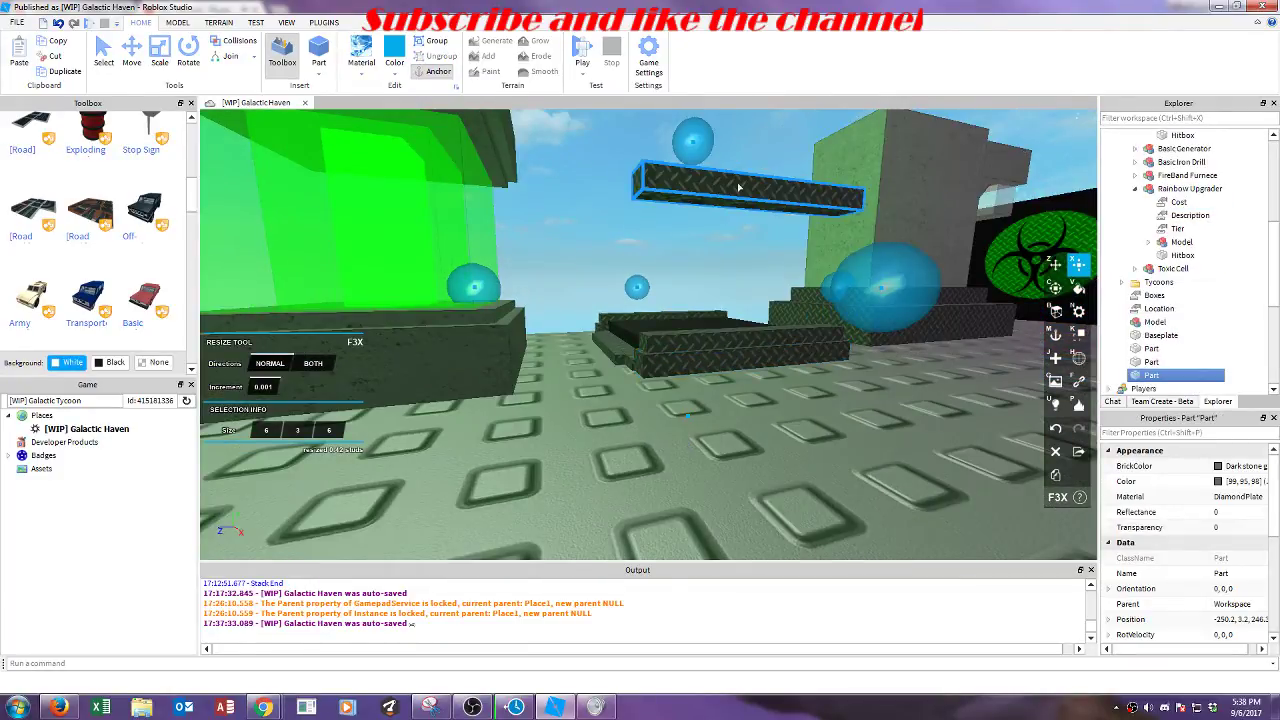
Step: Move the copied diamond-plate bar across the baseplate to the area beside the cyan block
{"action": "left_click", "coordinate": [740, 187]}
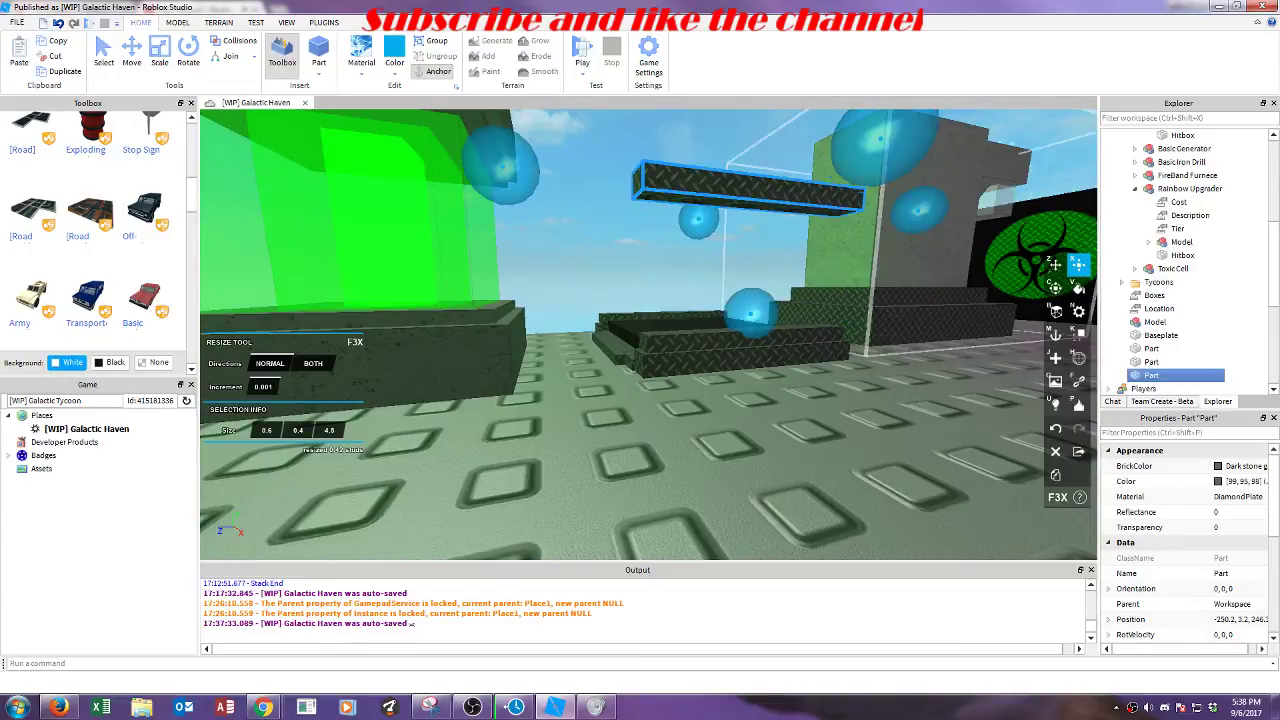
{"action": "left_click", "coordinate": [1055, 265]}
{"action": "scroll", "coordinate": [882, 237], "scroll_direction": "down", "scroll_amount": 4}
{"action": "left_click_drag", "start_coordinate": [768, 266], "coordinate": [895, 270]}
{"action": "right_click_drag", "start_coordinate": [815, 268], "coordinate": [895, 270]}
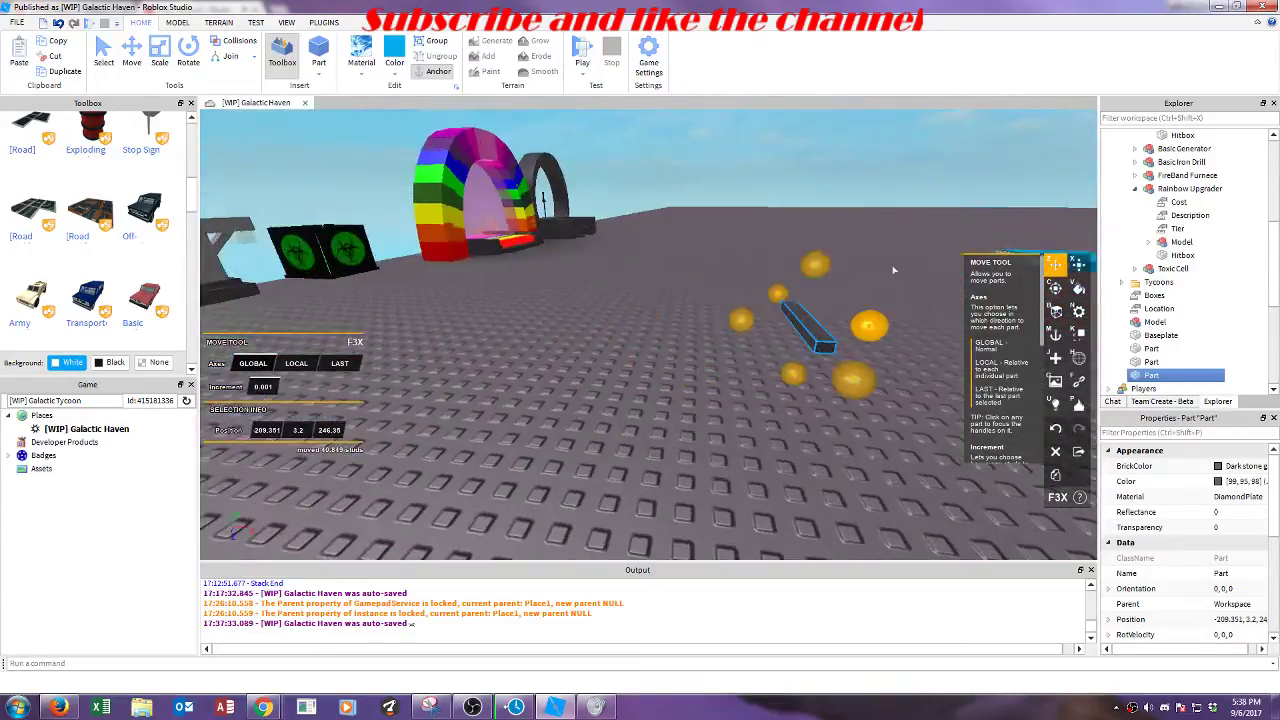
{"action": "key", "text": "d"}
{"action": "left_click_drag", "start_coordinate": [895, 270], "coordinate": [886, 268]}
{"action": "right_click_drag", "start_coordinate": [895, 270], "coordinate": [886, 268]}
{"action": "key", "text": "d"}
{"action": "left_click_drag", "start_coordinate": [888, 282], "coordinate": [949, 254]}
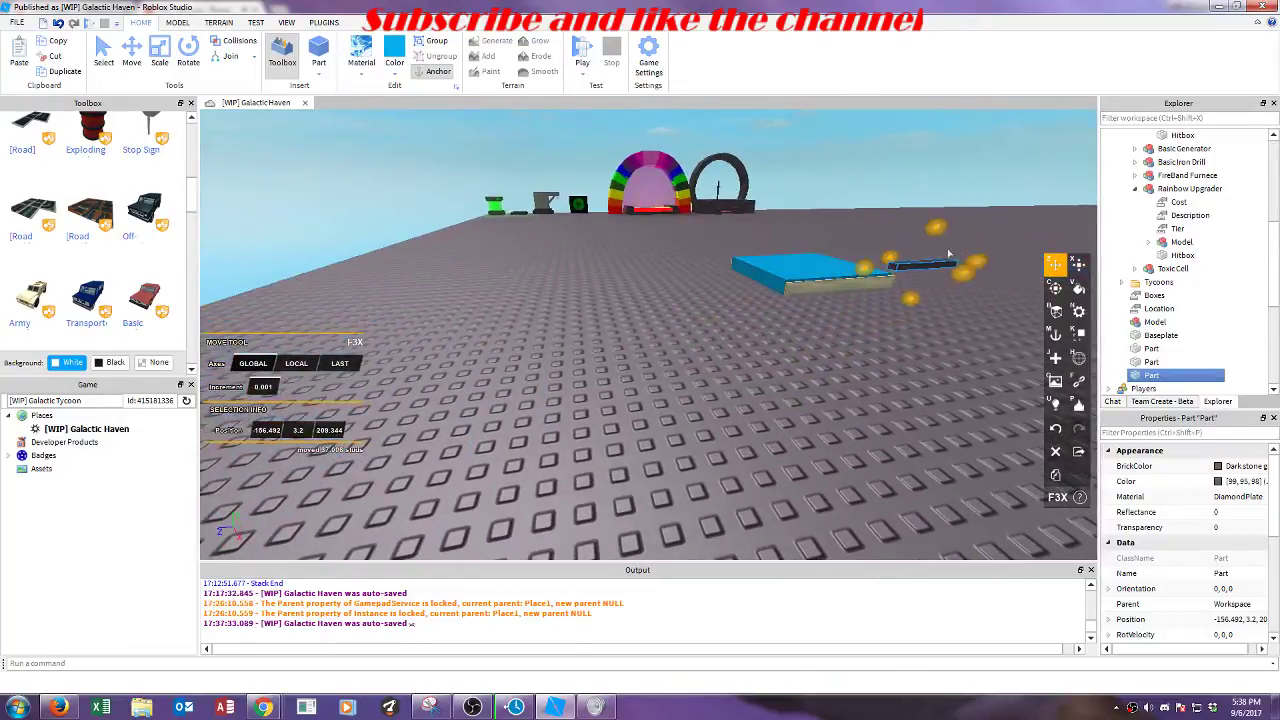
Step: Lower the diamond-plate bar to ground level and place it, turned 90 degrees, along one side of the cyan block
{"action": "key", "text": "w"}
{"action": "right_click_drag", "start_coordinate": [949, 254], "coordinate": [940, 250]}
{"action": "left_click_drag", "start_coordinate": [758, 291], "coordinate": [590, 388]}
{"action": "key", "text": "w"}
{"action": "right_click_drag", "start_coordinate": [590, 388], "coordinate": [655, 358]}
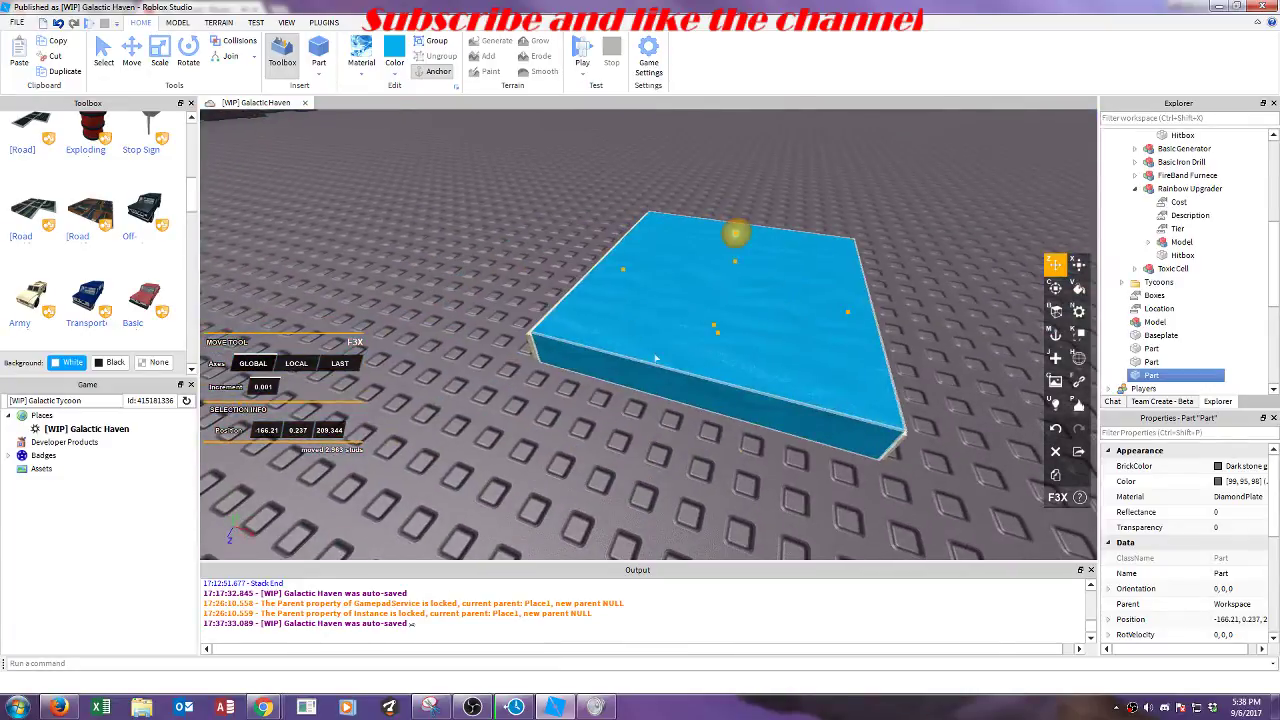
{"action": "left_click_drag", "start_coordinate": [703, 316], "coordinate": [632, 465]}
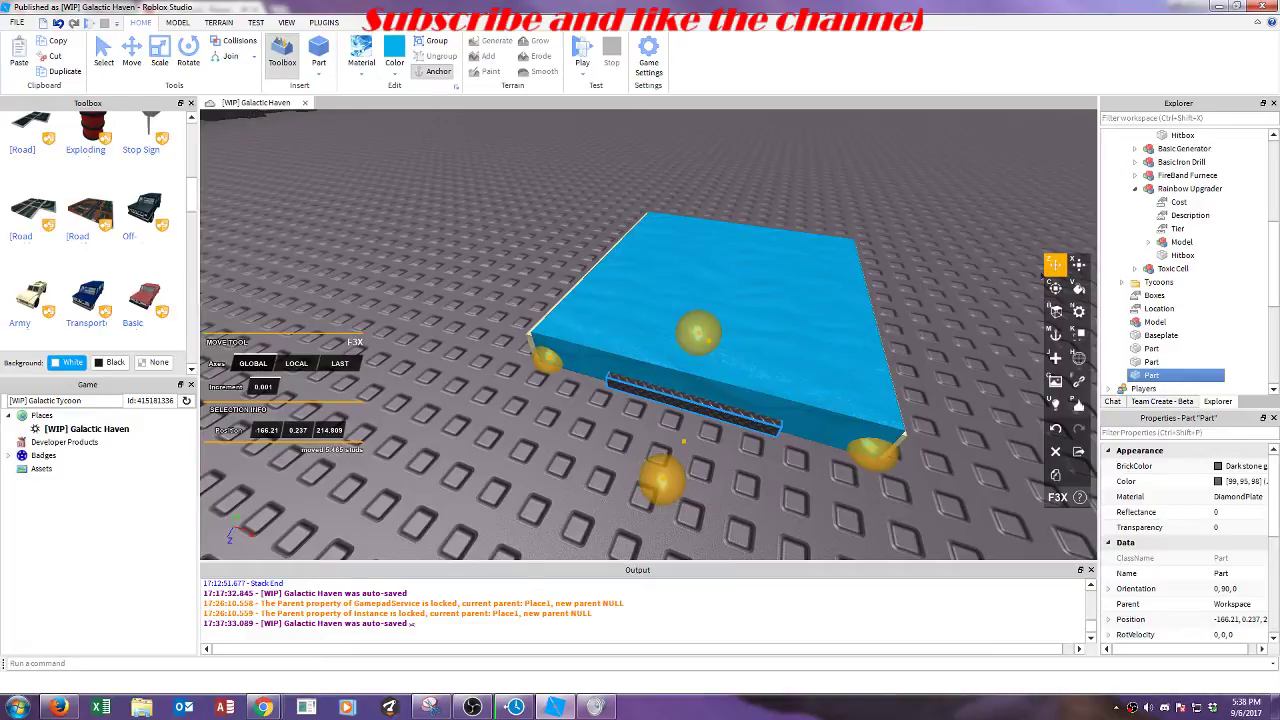
Step: Resize the diamond-plate bar to about 1.406 by 0.815 by 8.842 studs so it spans the cyan block's side
{"action": "key", "text": "x"}
{"action": "left_click_drag", "start_coordinate": [544, 352], "coordinate": [474, 349]}
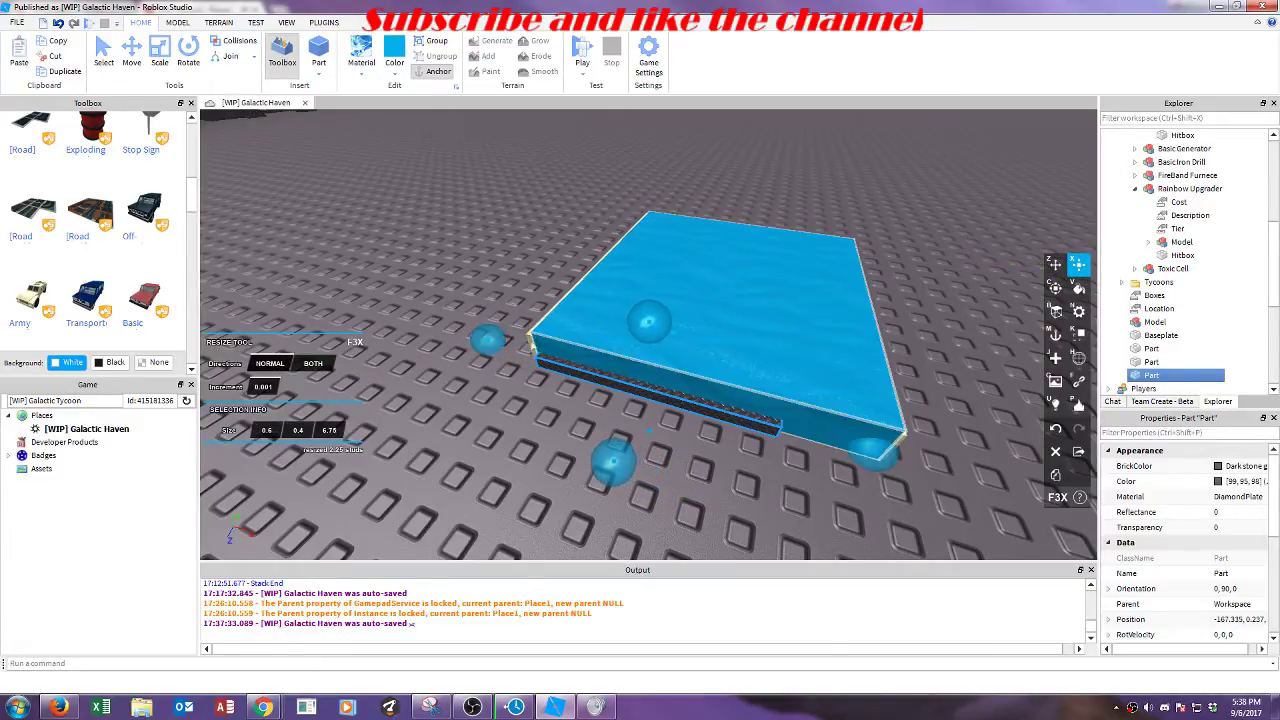
{"action": "left_click_drag", "start_coordinate": [648, 320], "coordinate": [633, 302]}
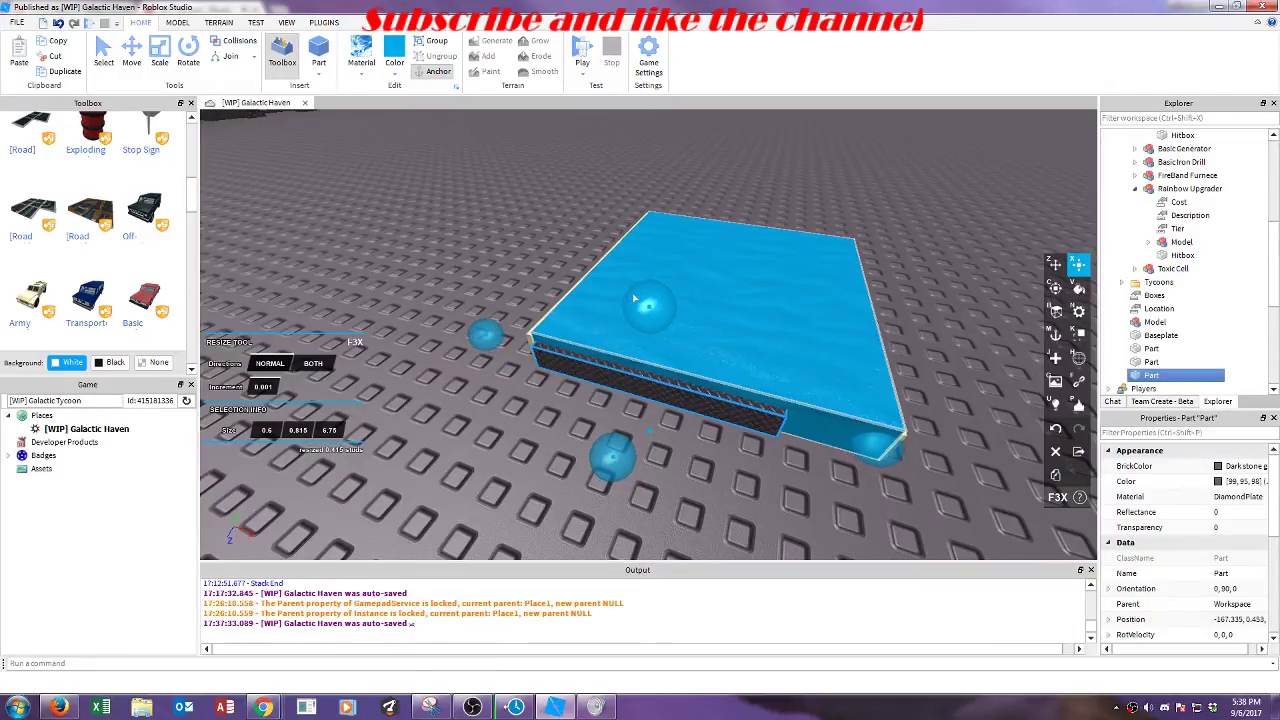
{"action": "left_click_drag", "start_coordinate": [878, 447], "coordinate": [980, 460]}
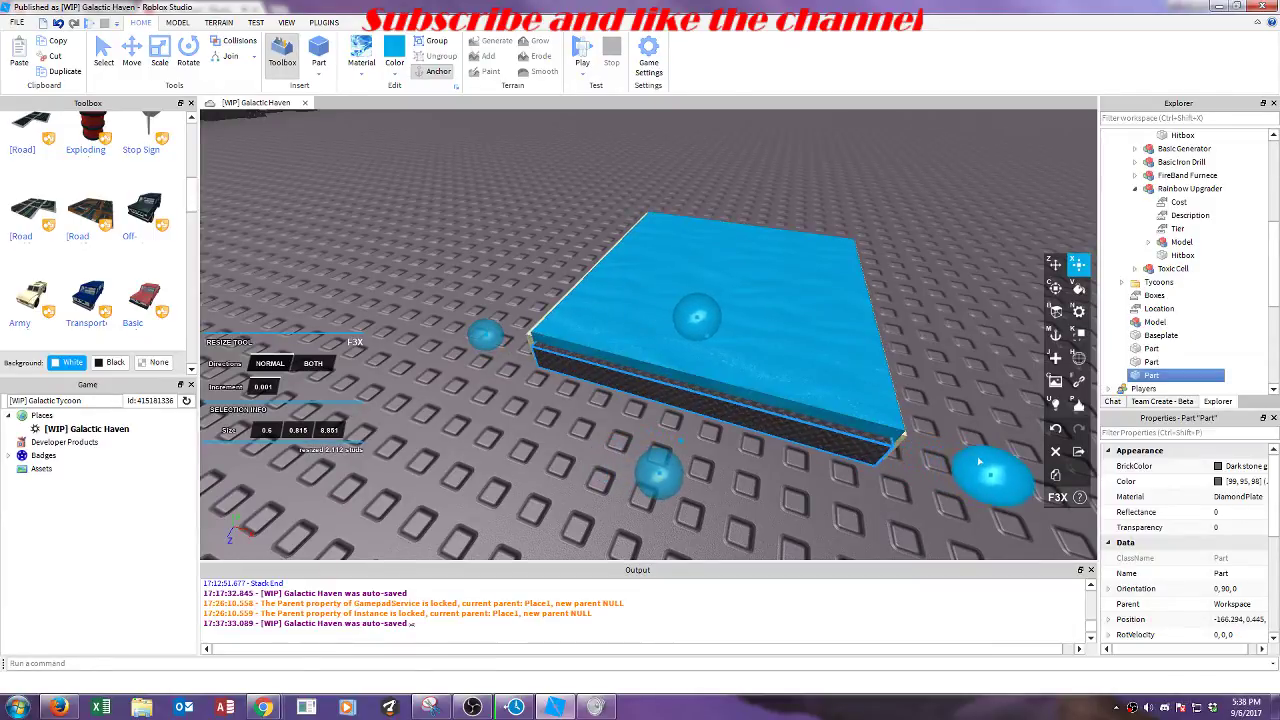
{"action": "scroll", "coordinate": [843, 451], "scroll_direction": "down", "scroll_amount": 5}
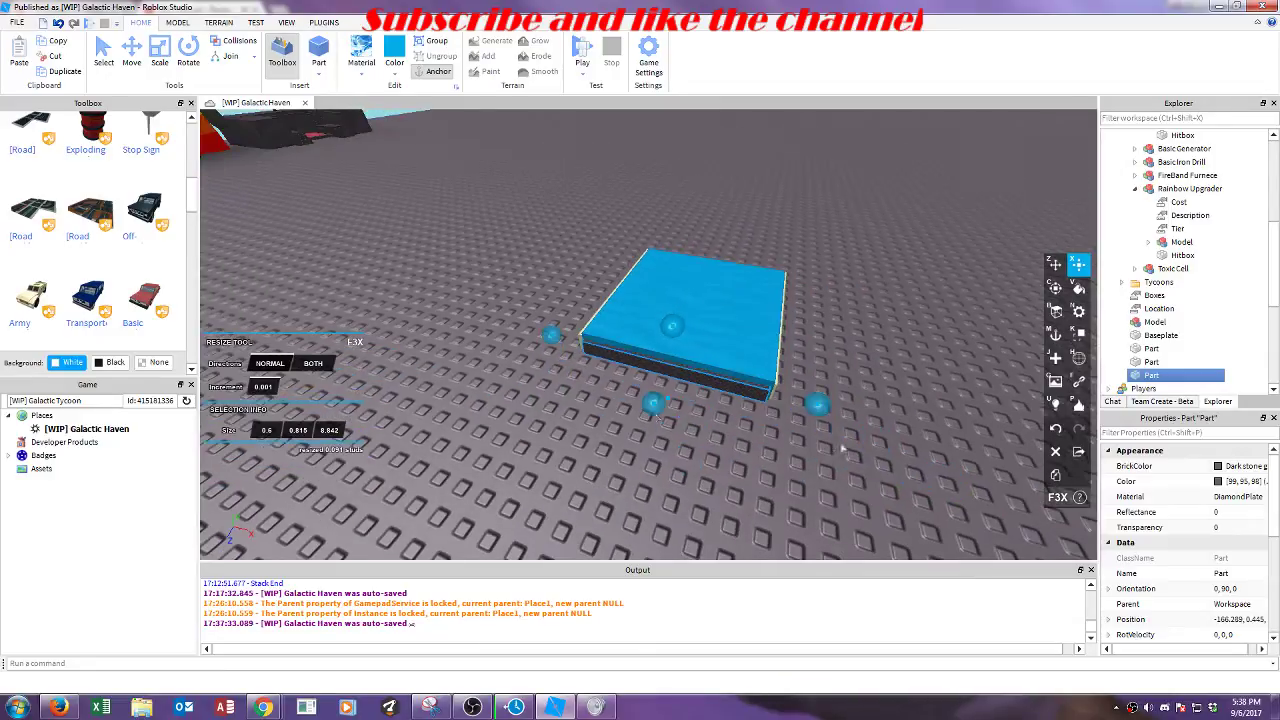
{"action": "left_click_drag", "start_coordinate": [641, 428], "coordinate": [648, 416]}
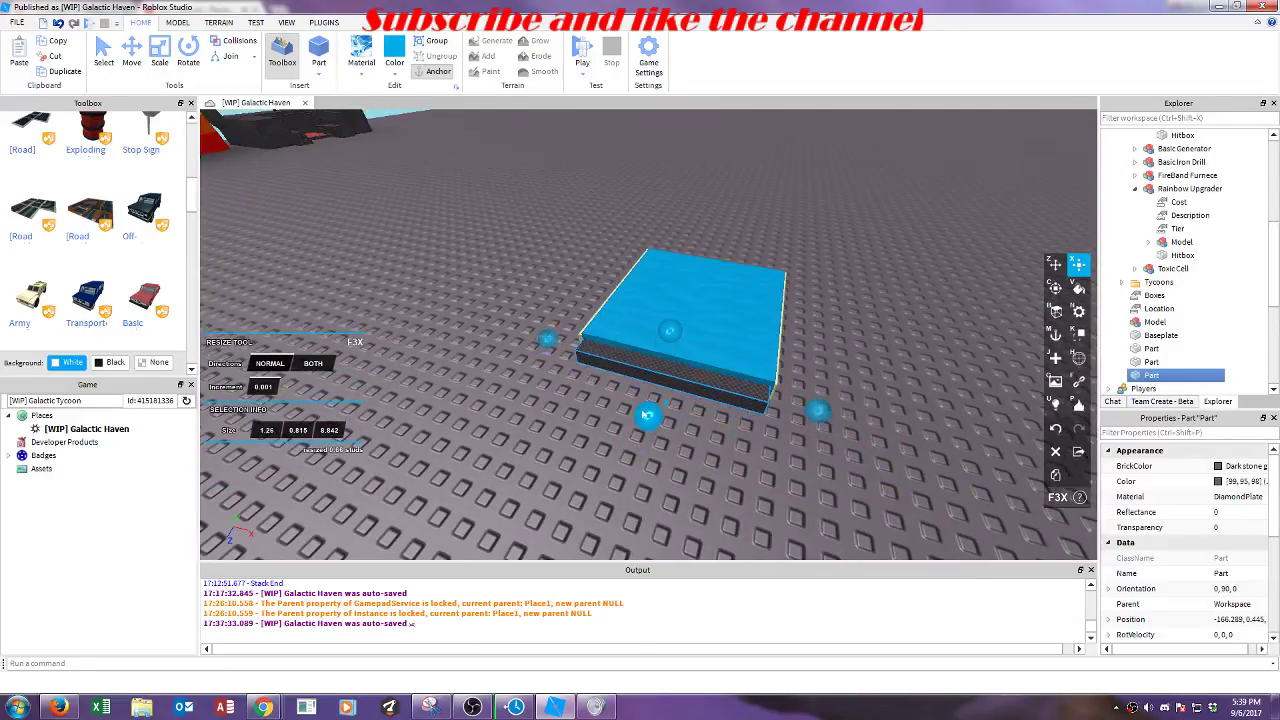
Step: Copy the Basic Conveyor's whole Model group, paste it into the workspace and focus on the copy
{"action": "right_click_drag", "start_coordinate": [871, 316], "coordinate": [871, 316]}
{"action": "key", "text": "w"}
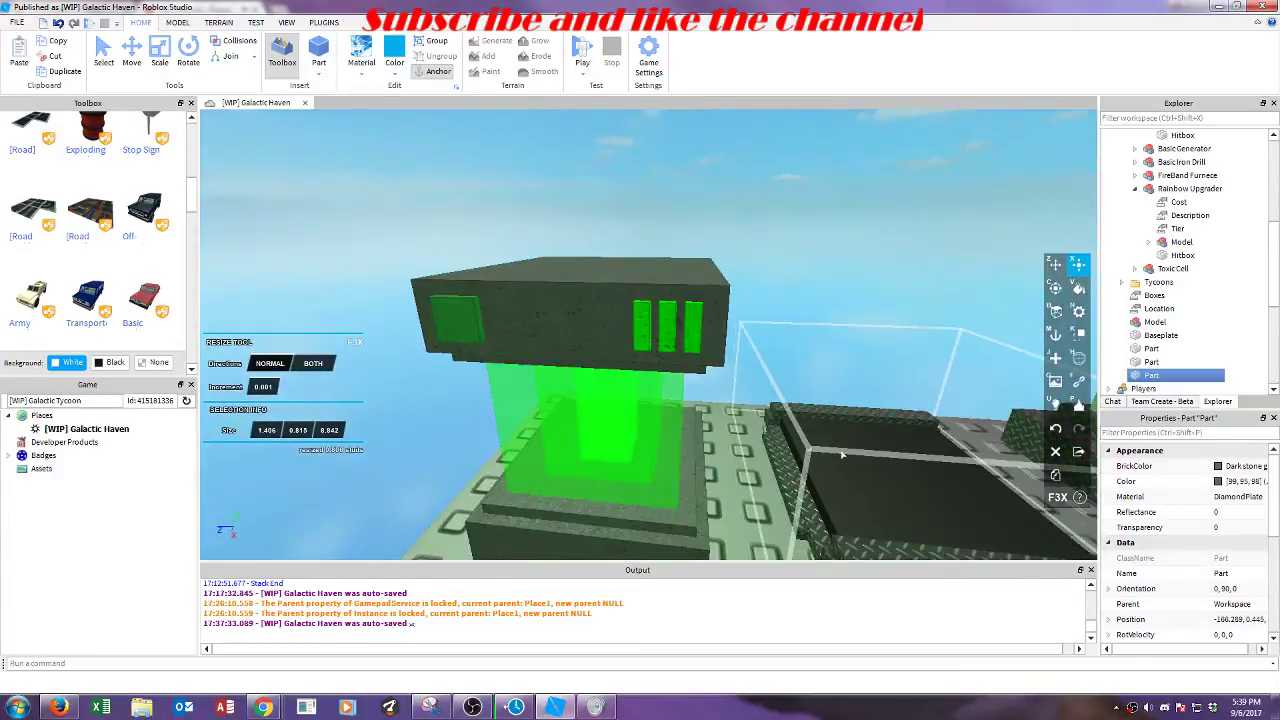
{"action": "left_click", "coordinate": [840, 453]}
{"action": "scroll", "coordinate": [1214, 161], "scroll_direction": "up", "scroll_amount": 1}
{"action": "scroll", "coordinate": [1205, 185], "scroll_direction": "up", "scroll_amount": 3}
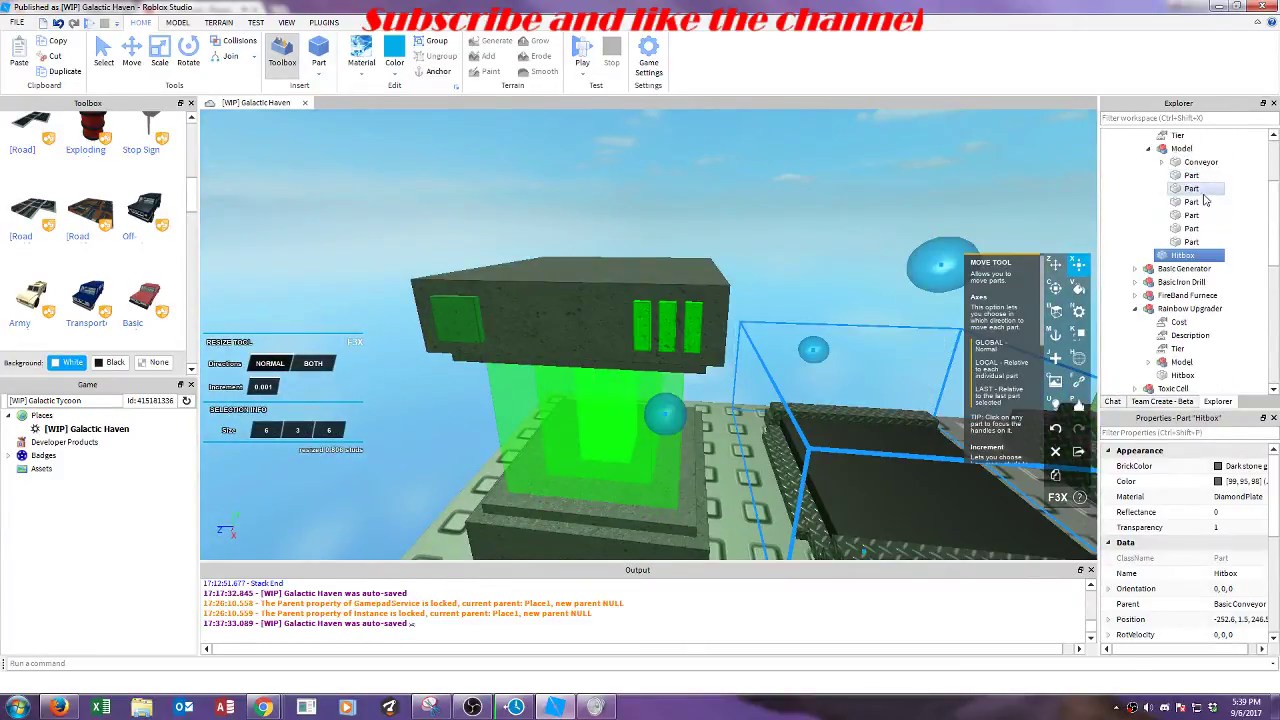
{"action": "left_click", "coordinate": [1187, 188]}
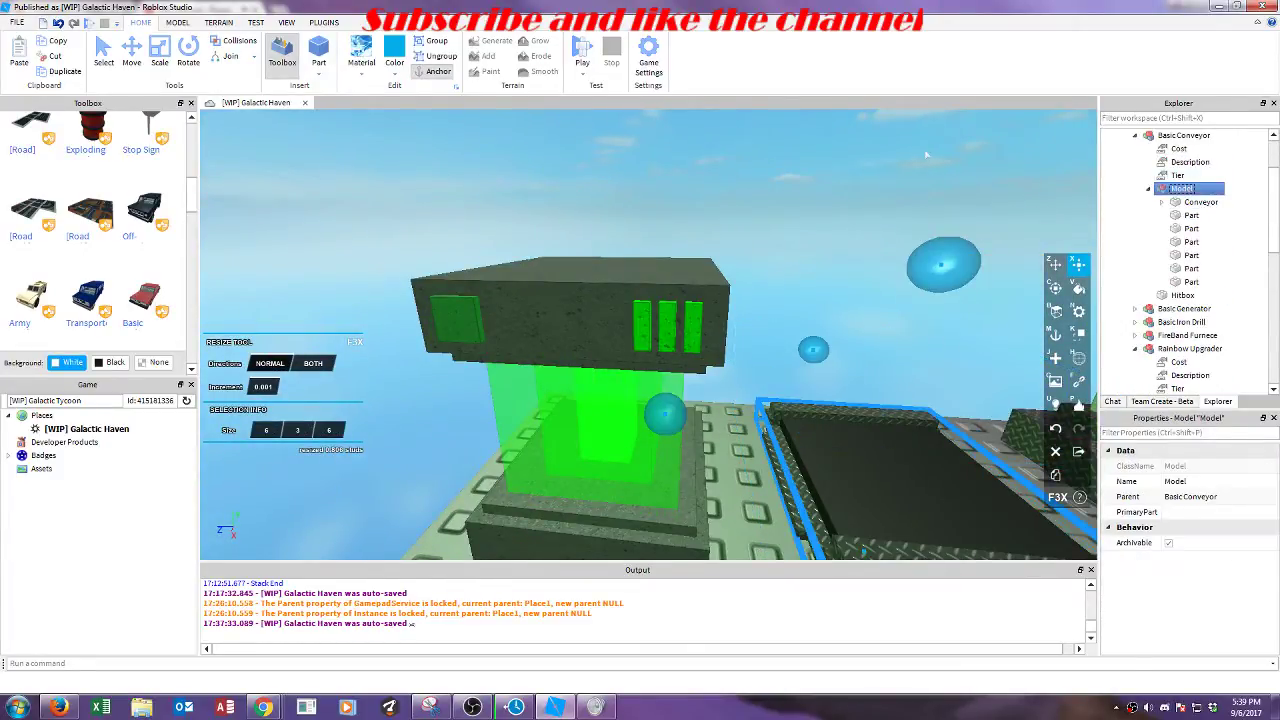
{"action": "key", "text": "ctrl+v"}
{"action": "key", "text": "w"}
{"action": "right_click_drag", "start_coordinate": [926, 155], "coordinate": [926, 155]}
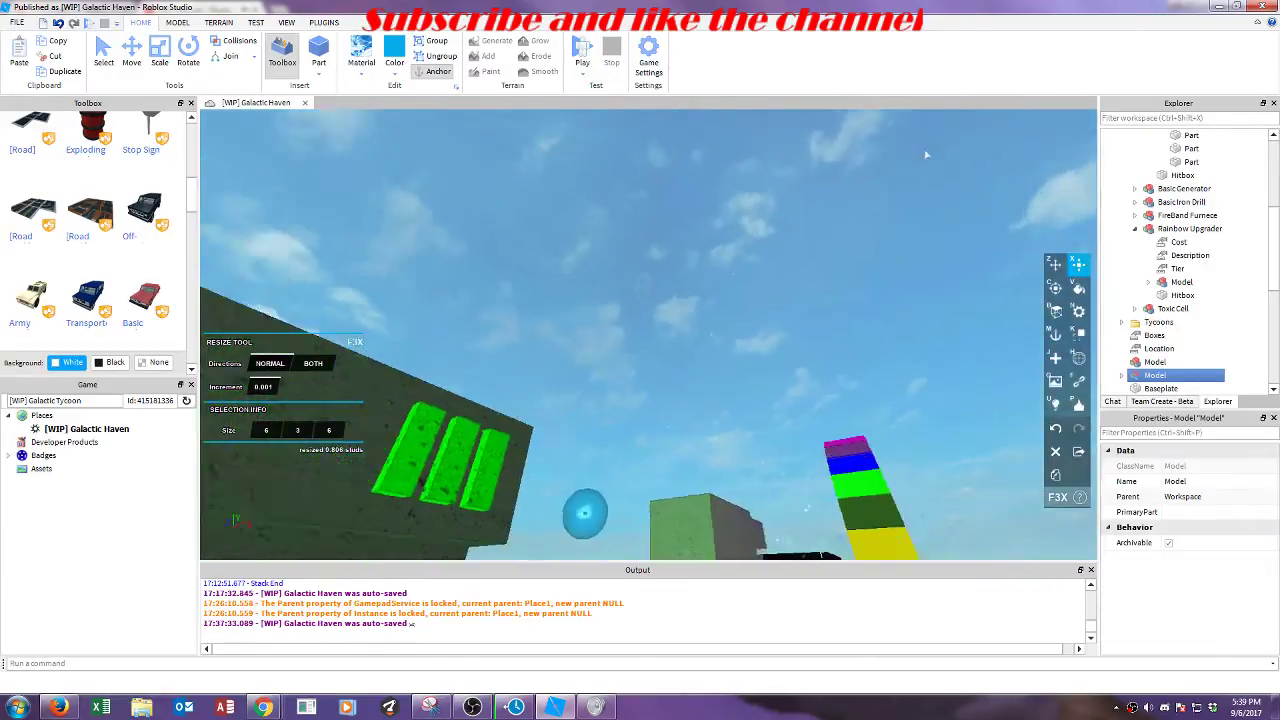
{"action": "key", "text": "f"}
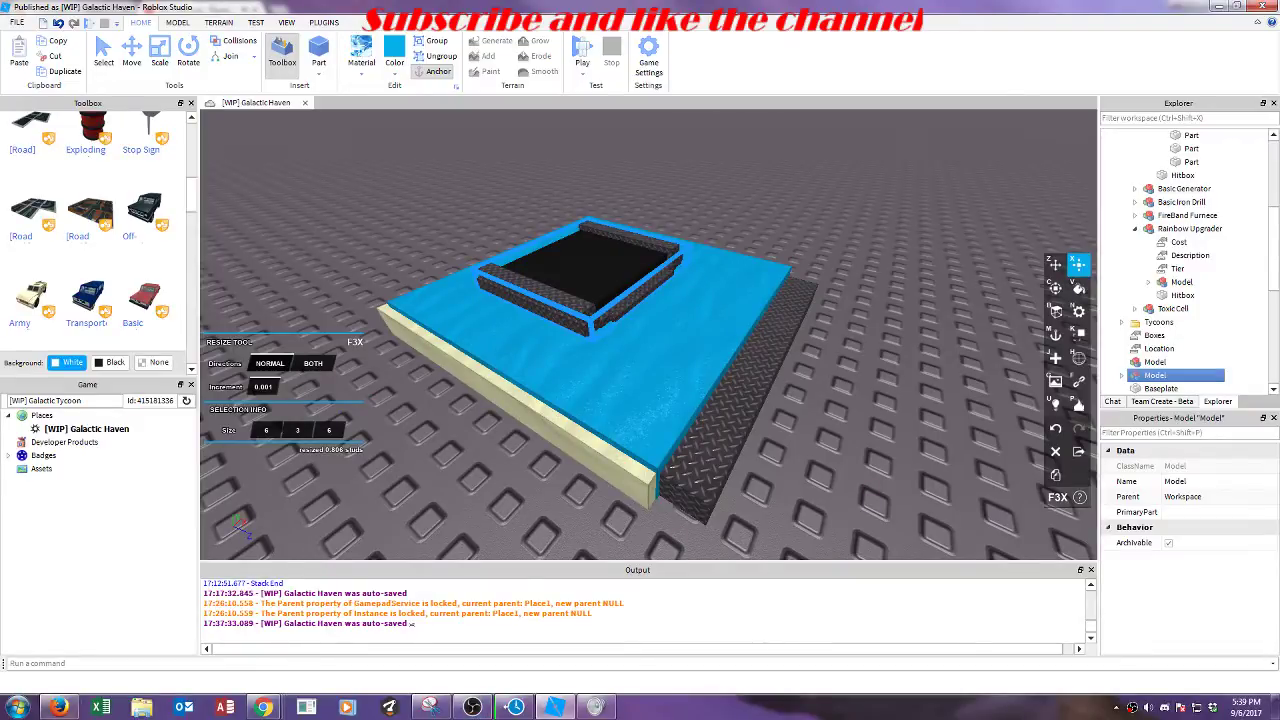
Step: Switch to Sticky Notes, write "-_-" in a new note and move the note slightly lower
{"action": "left_click", "coordinate": [18, 707]}
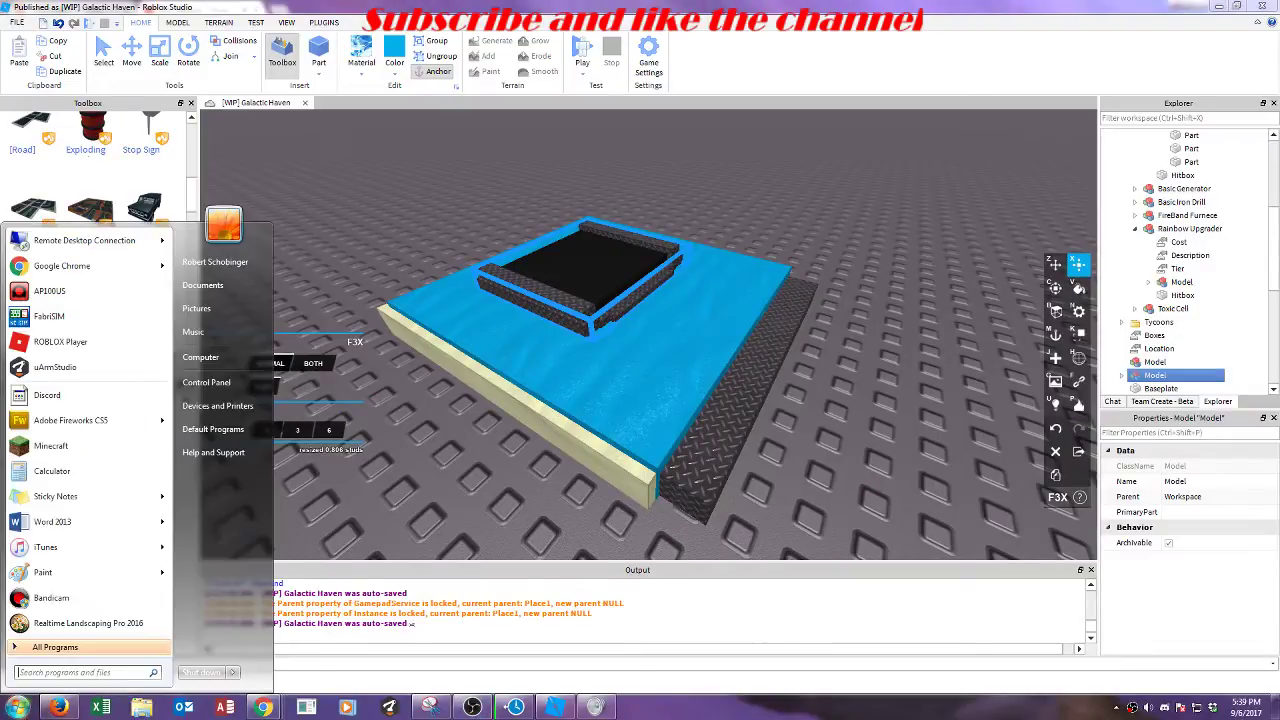
{"action": "left_click", "coordinate": [60, 496]}
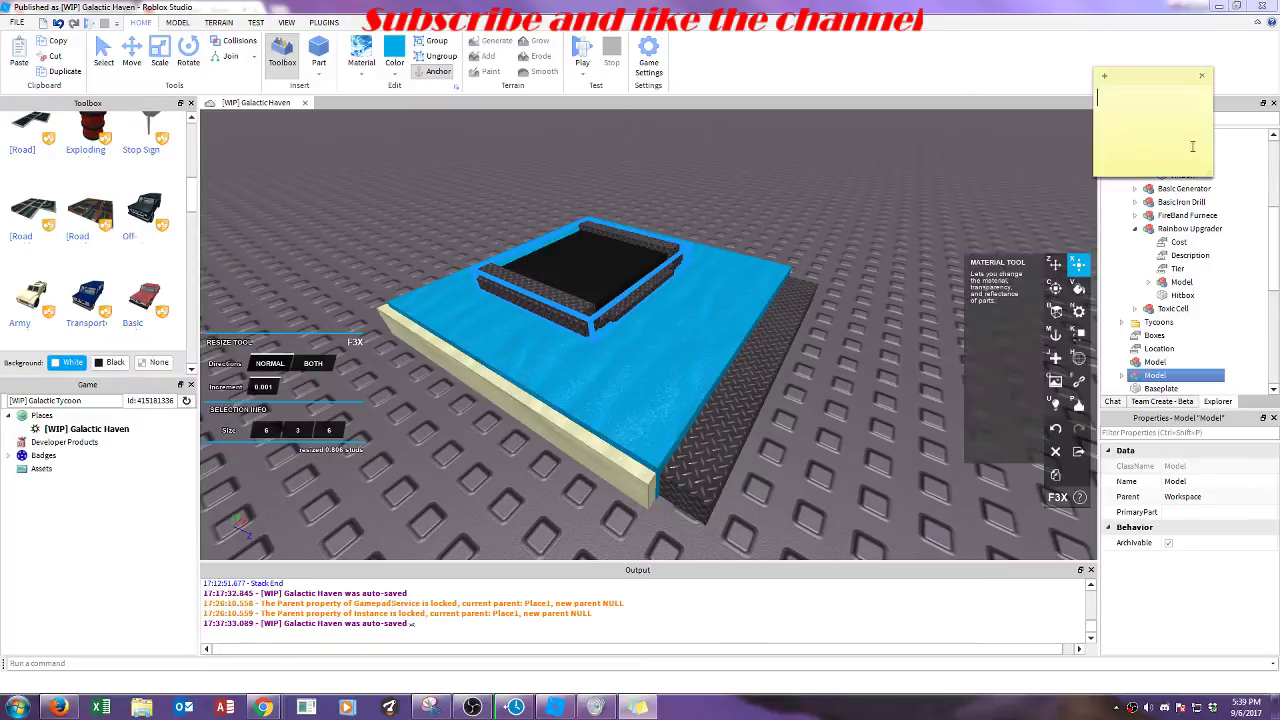
{"action": "type", "text": "-_-"}
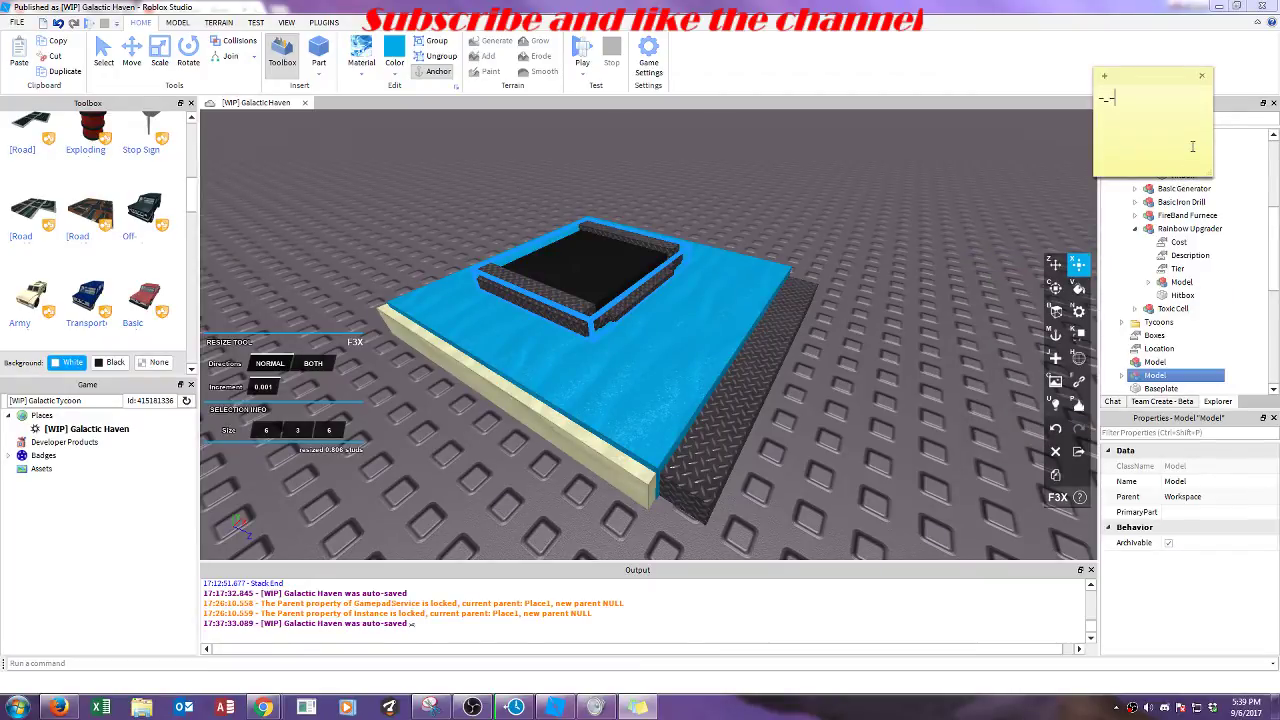
{"action": "left_click_drag", "start_coordinate": [1162, 79], "coordinate": [1203, 156]}
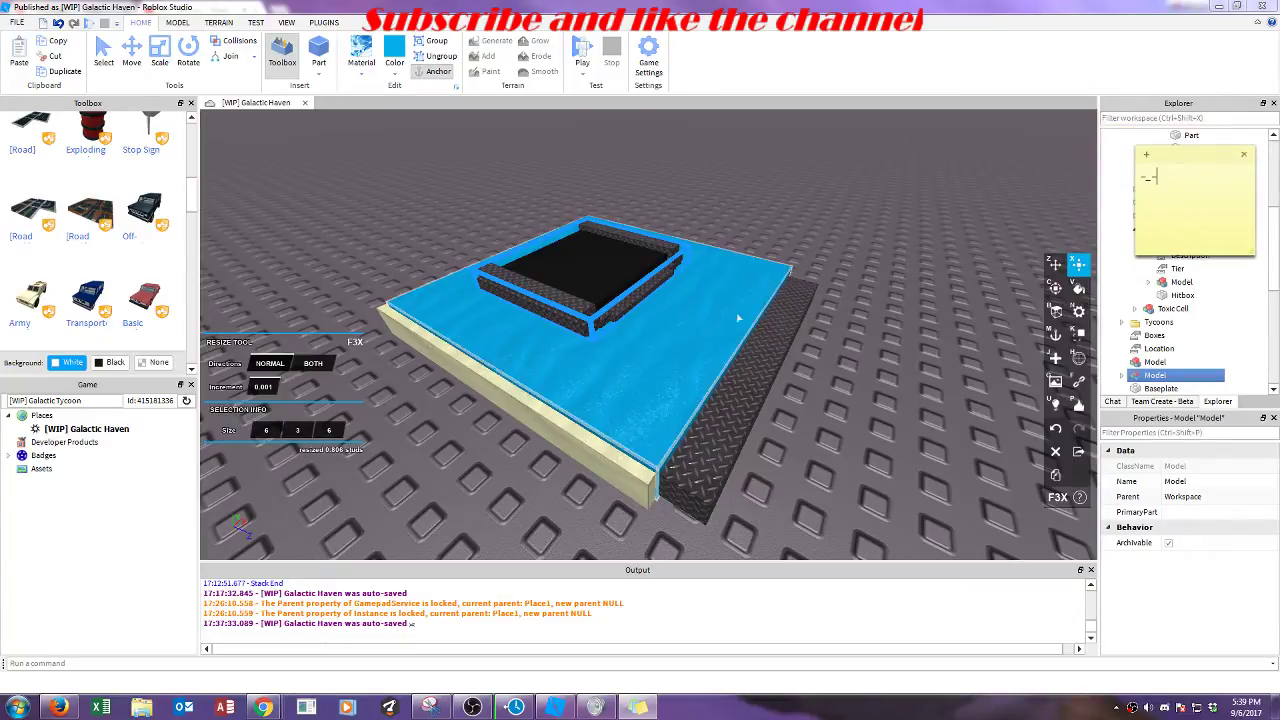
Step: Delete the cyan block, the sand slab beneath it and the separate diamond-plate bar, keeping the pasted conveyor model
{"action": "left_click", "coordinate": [829, 191]}
{"action": "right_click_drag", "start_coordinate": [829, 191], "coordinate": [875, 236]}
{"action": "left_click", "coordinate": [545, 326]}
{"action": "key", "text": "f"}
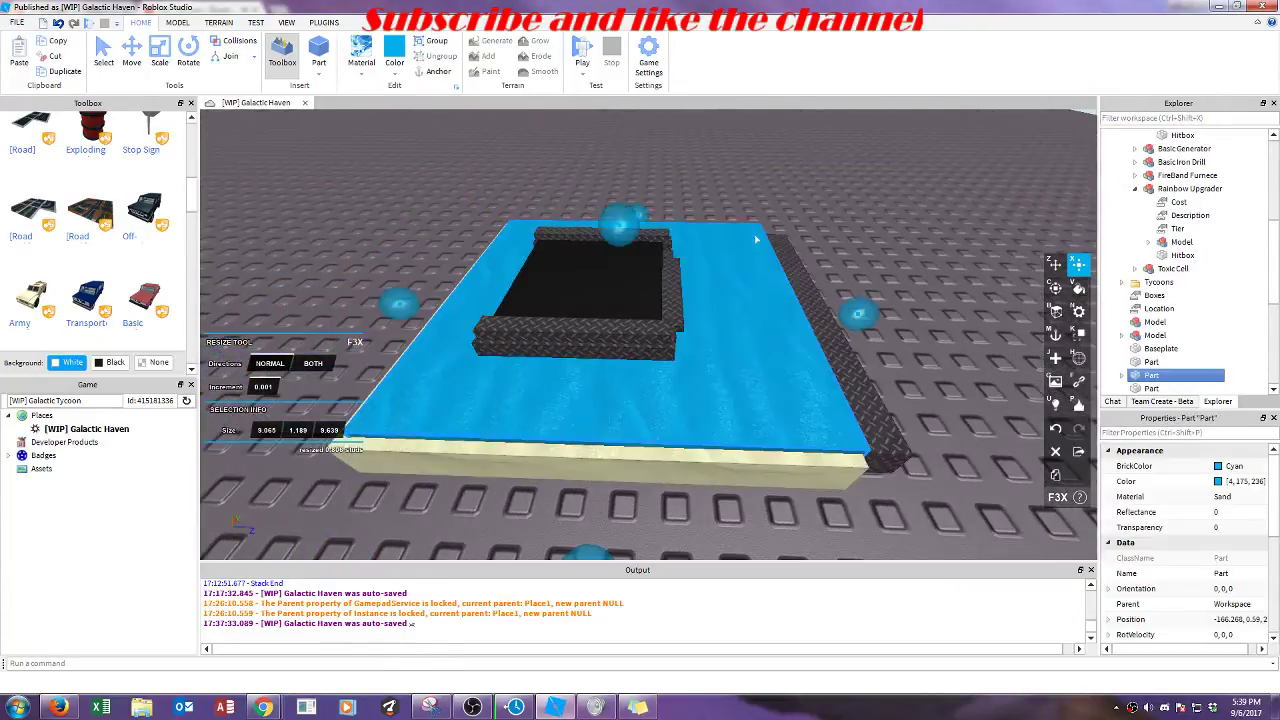
{"action": "left_click", "coordinate": [1156, 362], "text": "ctrl"}
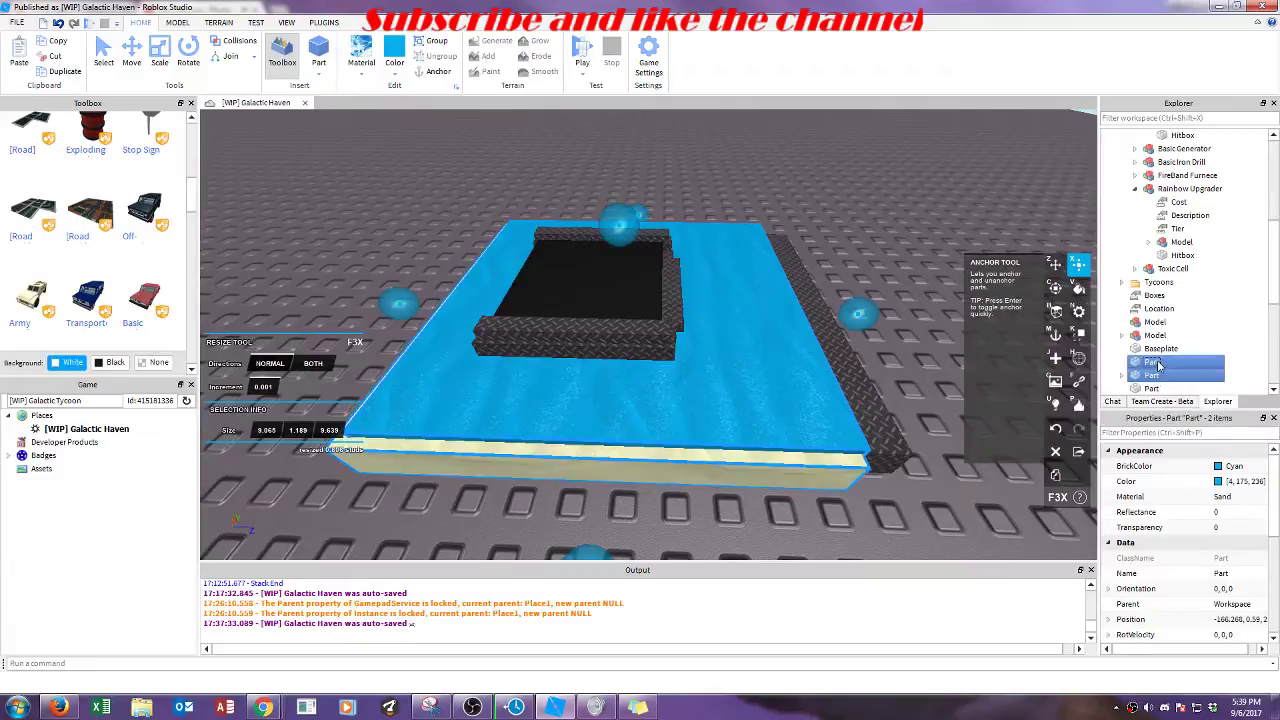
{"action": "key", "text": "Delete"}
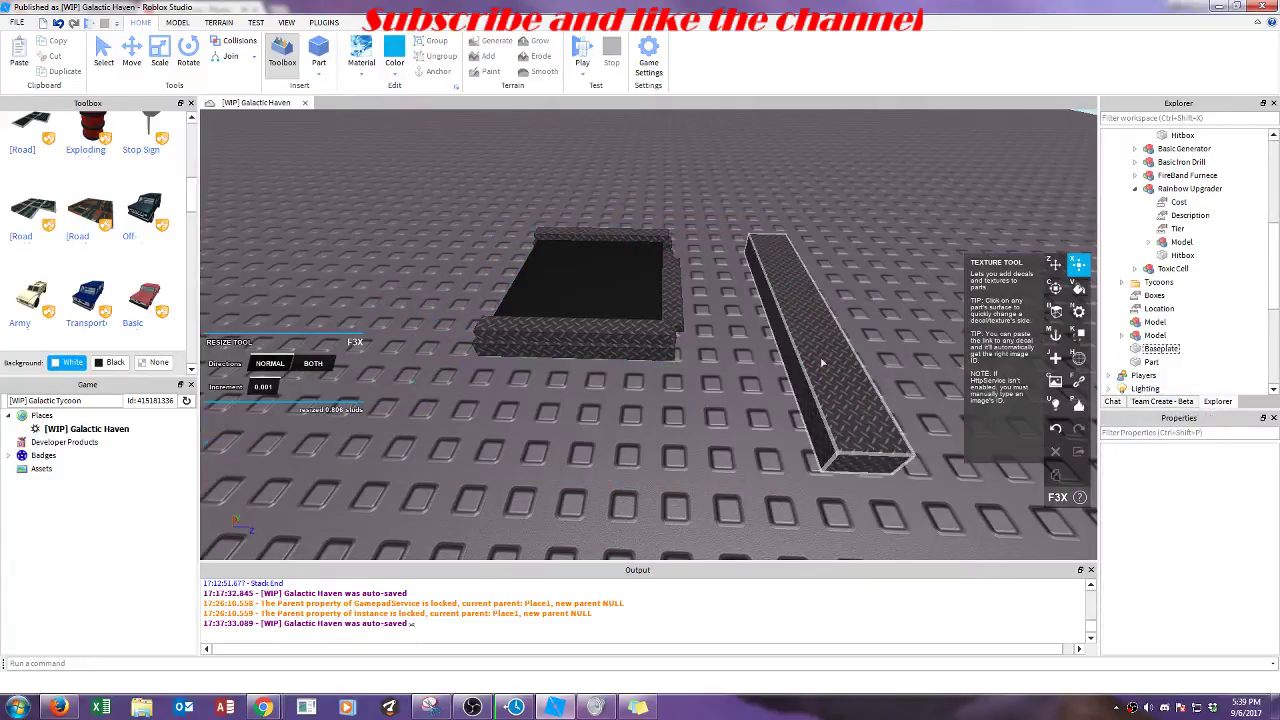
{"action": "left_click", "coordinate": [823, 363]}
{"action": "key", "text": "Delete"}
Step: Give the pasted model's black Conveyor belt part the Sand material and the Cyan colour
{"action": "left_click", "coordinate": [610, 297]}
{"action": "key", "text": "f"}
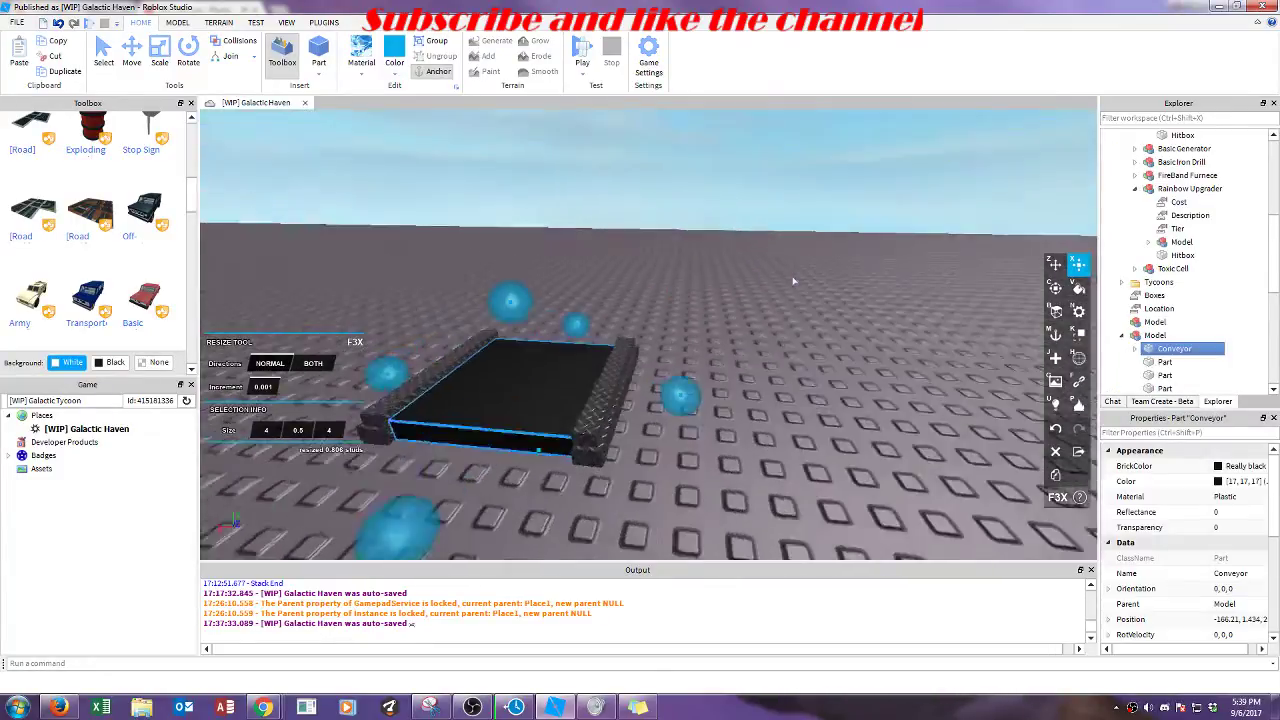
{"action": "left_click", "coordinate": [368, 72]}
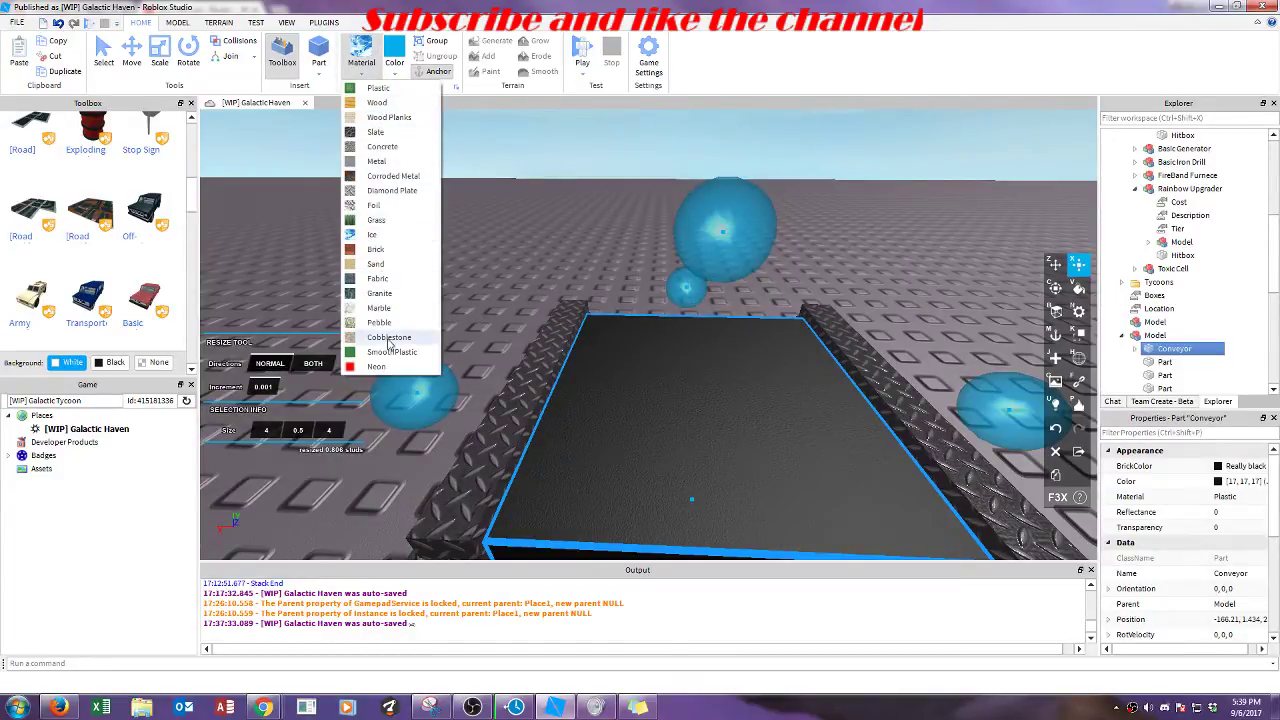
{"action": "left_click", "coordinate": [375, 264]}
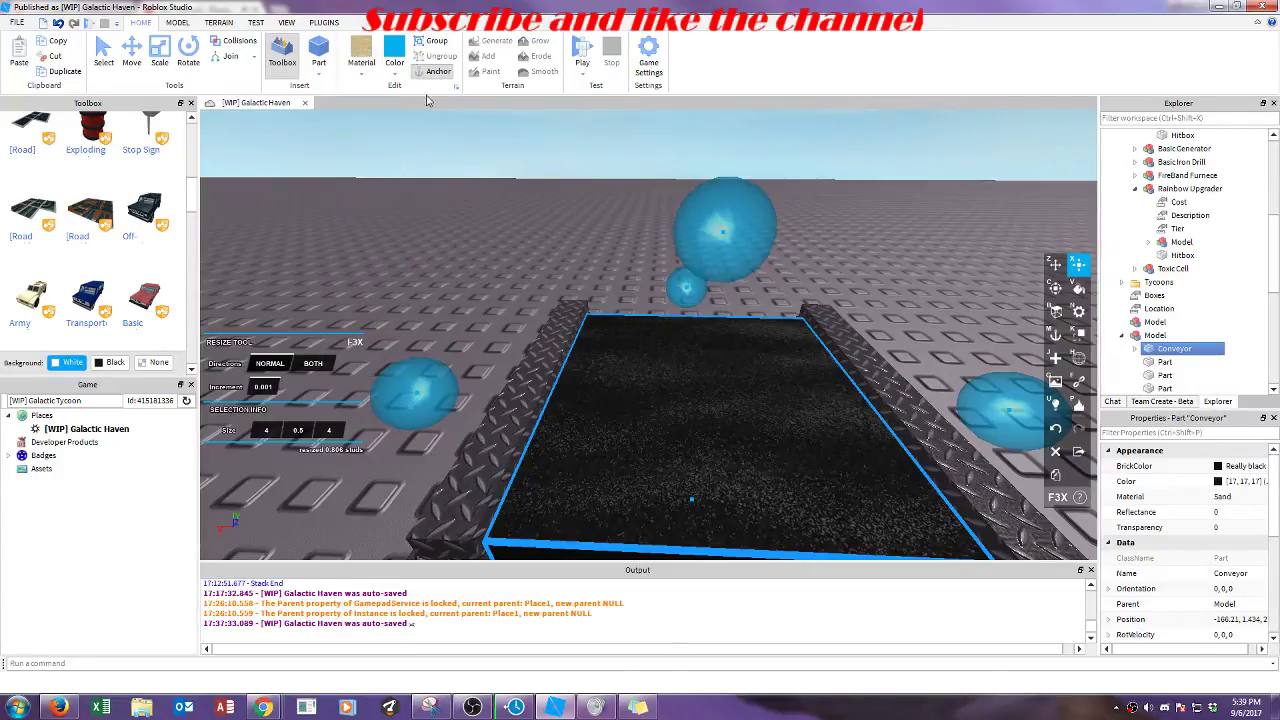
{"action": "left_click", "coordinate": [397, 51]}
{"action": "right_click_drag", "start_coordinate": [660, 242], "coordinate": [765, 283]}
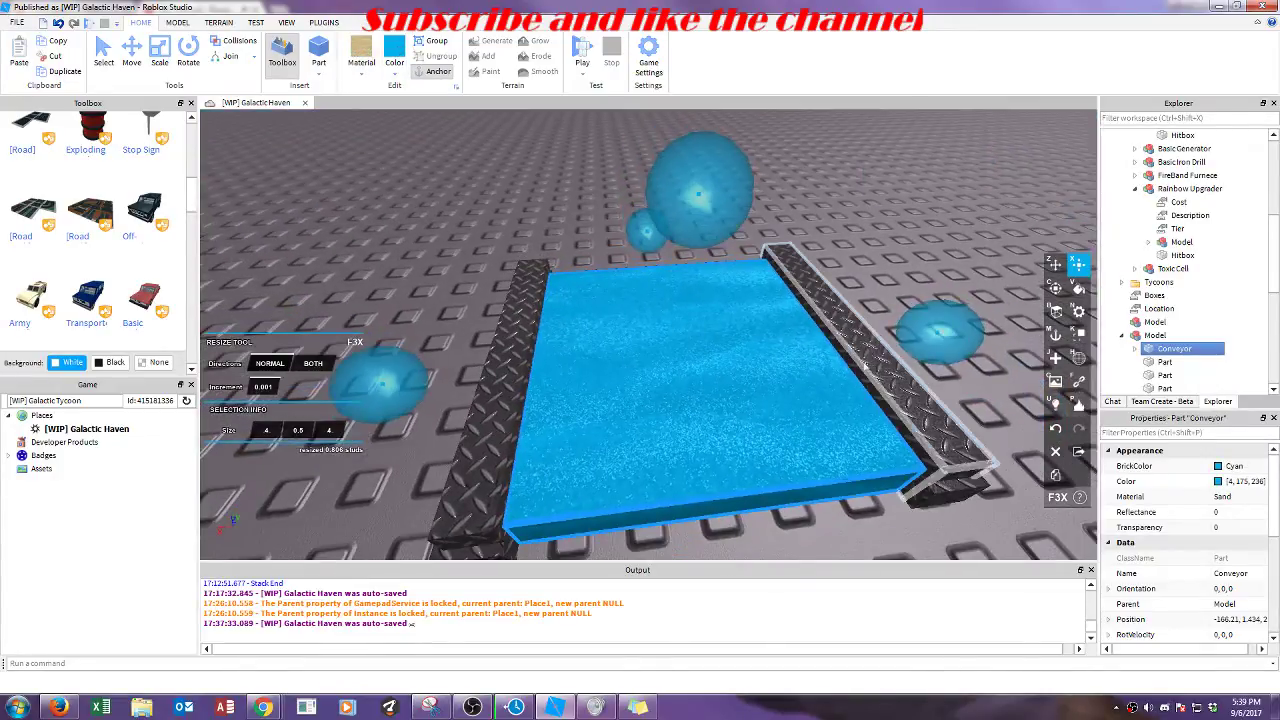
Step: Apply the Sand material to five of the diamond-plate frame parts around the belt, leaving the lower end piece
{"action": "left_click", "coordinate": [866, 366]}
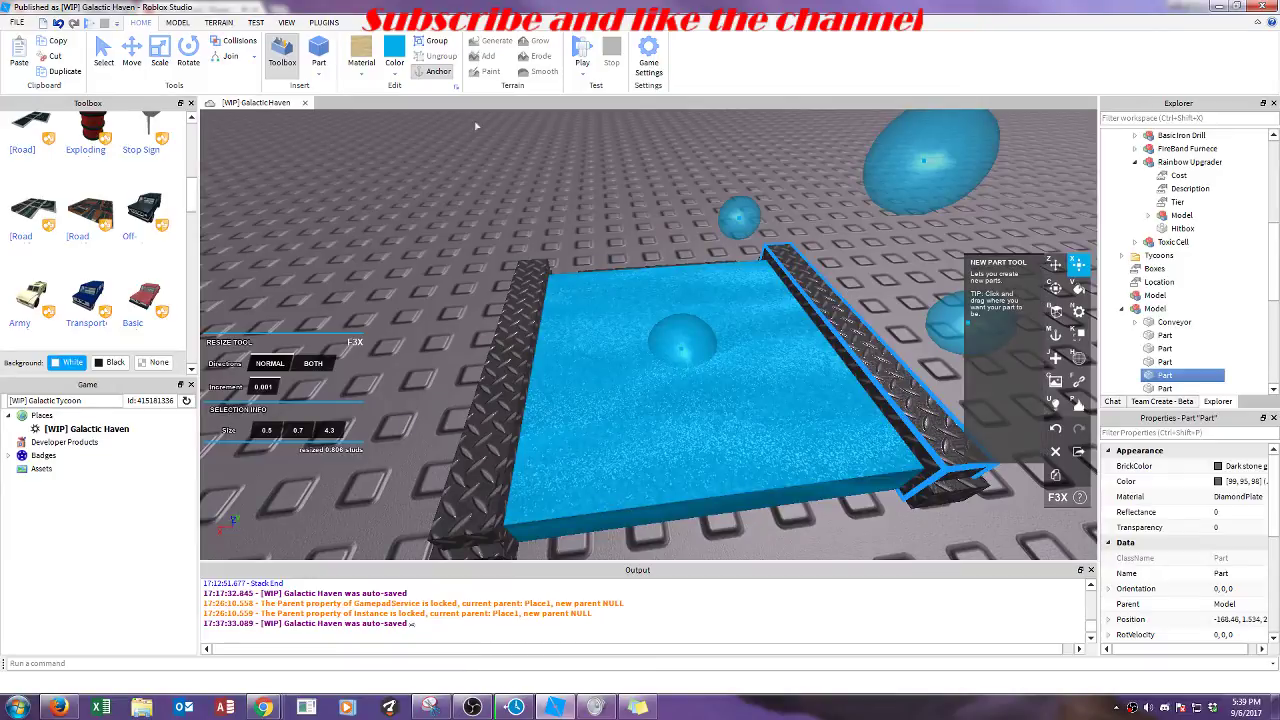
{"action": "left_click", "coordinate": [365, 49]}
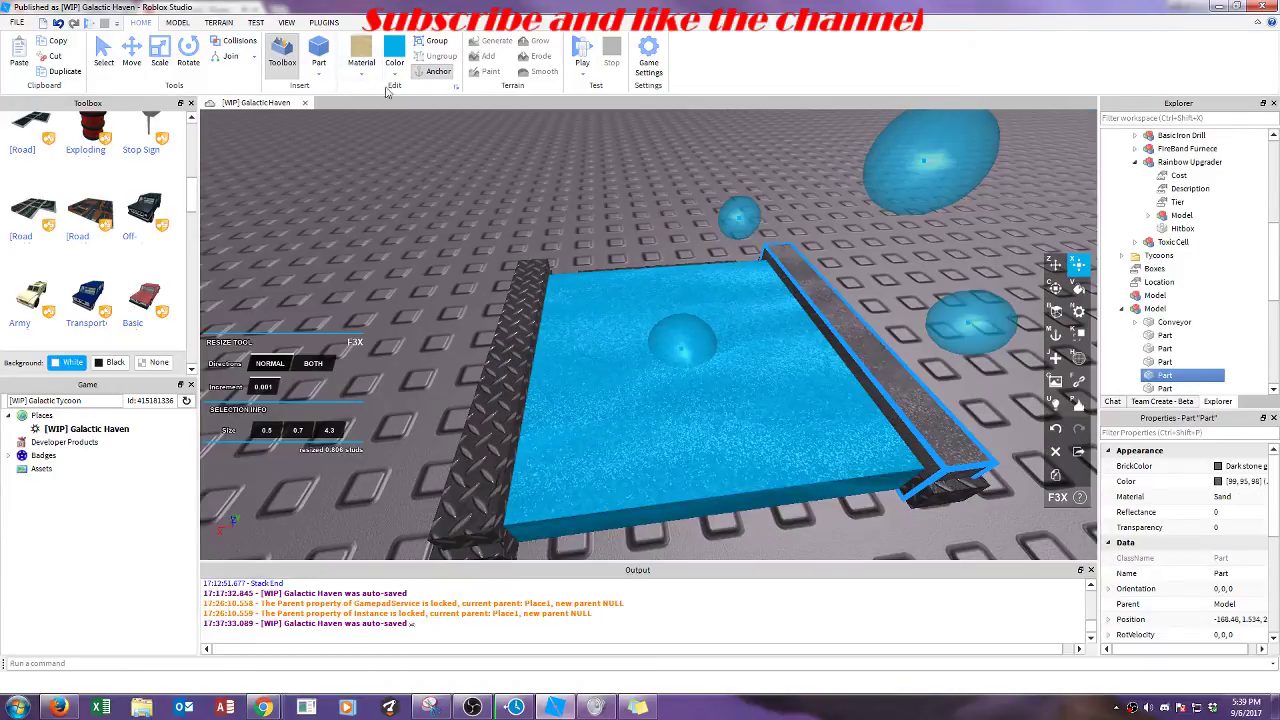
{"action": "right_click_drag", "start_coordinate": [640, 260], "coordinate": [490, 262]}
{"action": "left_click", "coordinate": [941, 327], "text": "shift"}
{"action": "right_click_drag", "start_coordinate": [941, 327], "coordinate": [743, 258]}
{"action": "left_click", "coordinate": [452, 200], "text": "shift"}
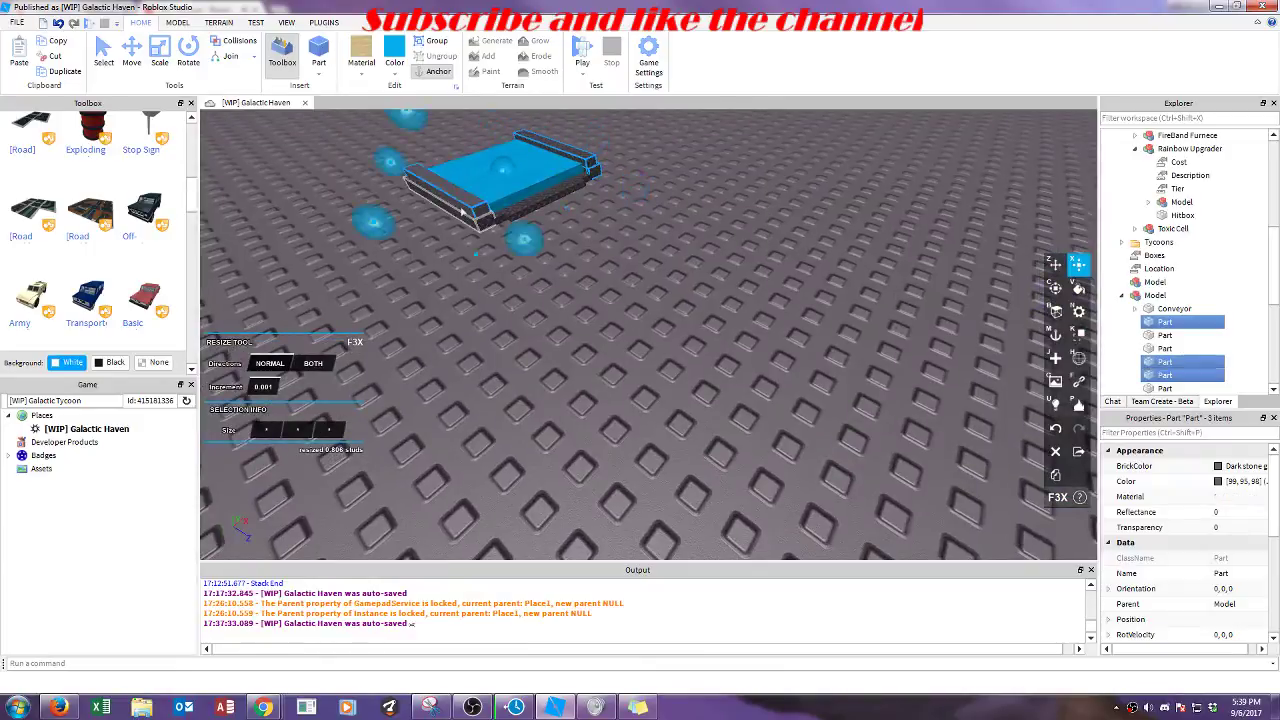
{"action": "left_click", "coordinate": [516, 200], "text": "shift"}
{"action": "left_click", "coordinate": [492, 210], "text": "shift"}
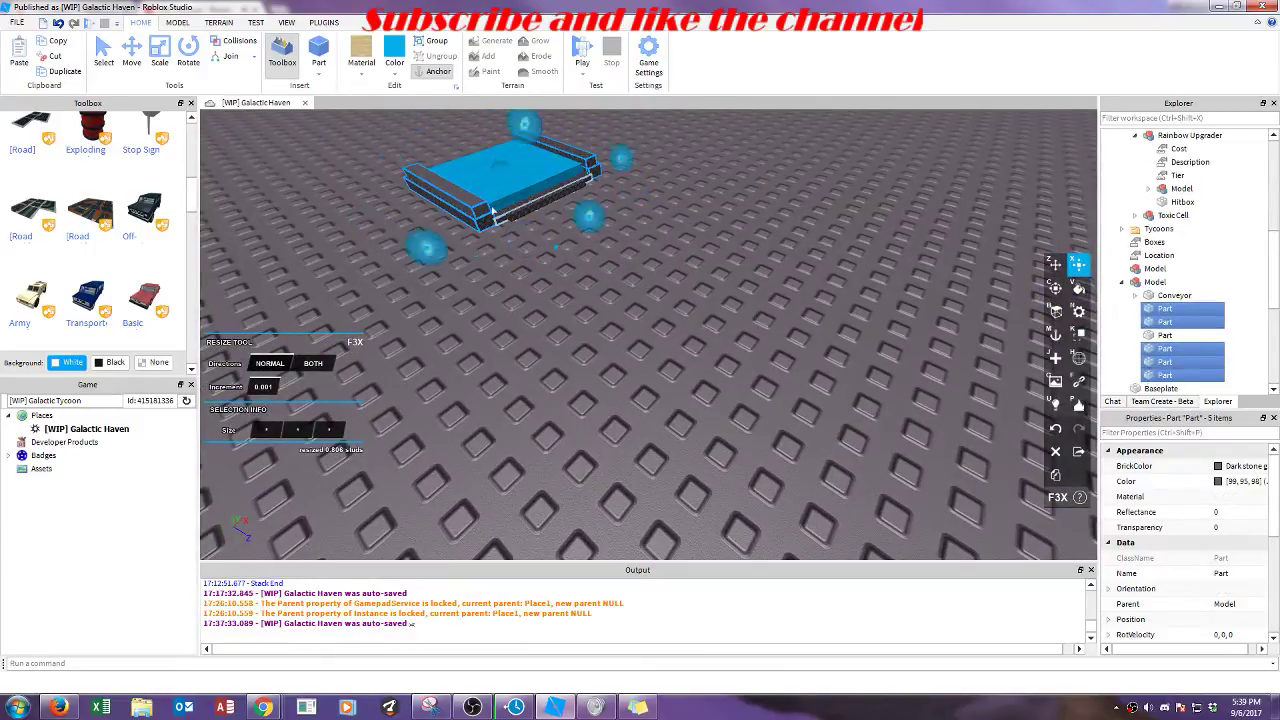
{"action": "left_click", "coordinate": [357, 45]}
Step: Add the remaining diamond-plate end piece to the selected frame parts and apply the Sand material to all six
{"action": "key", "text": "w"}
{"action": "right_click_drag", "start_coordinate": [720, 297], "coordinate": [722, 283]}
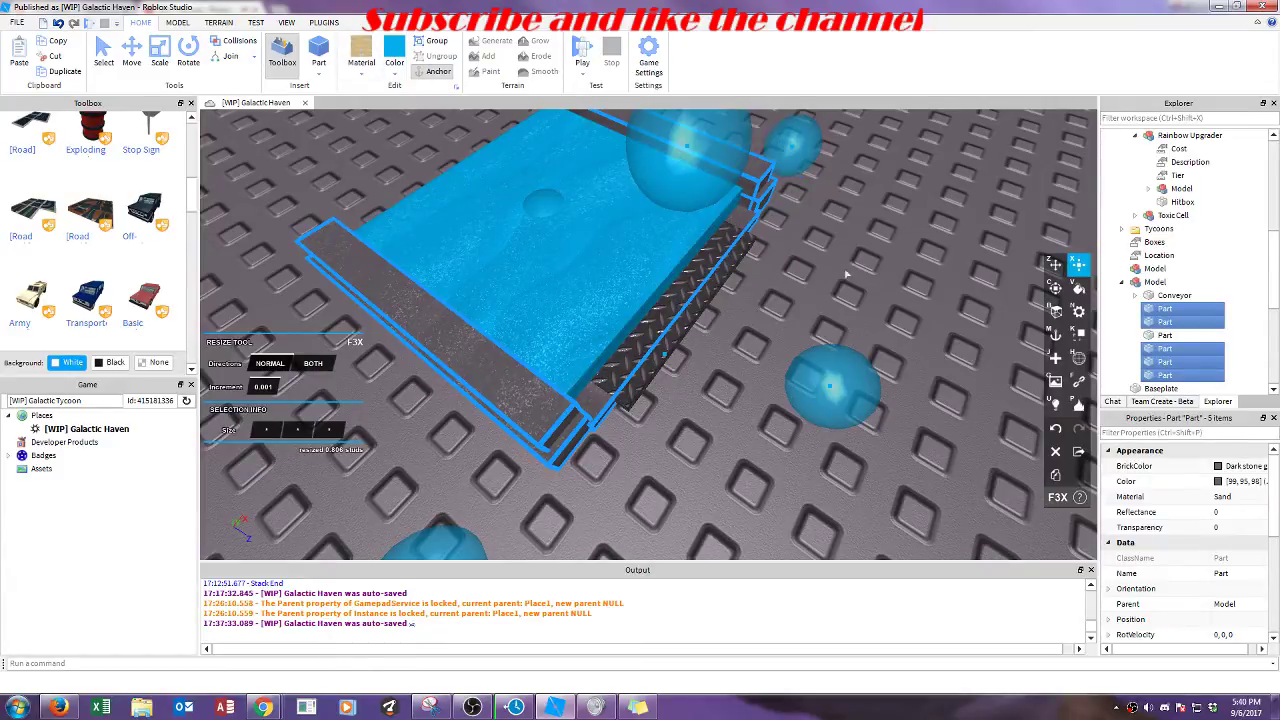
{"action": "left_click", "coordinate": [1176, 338], "text": "ctrl"}
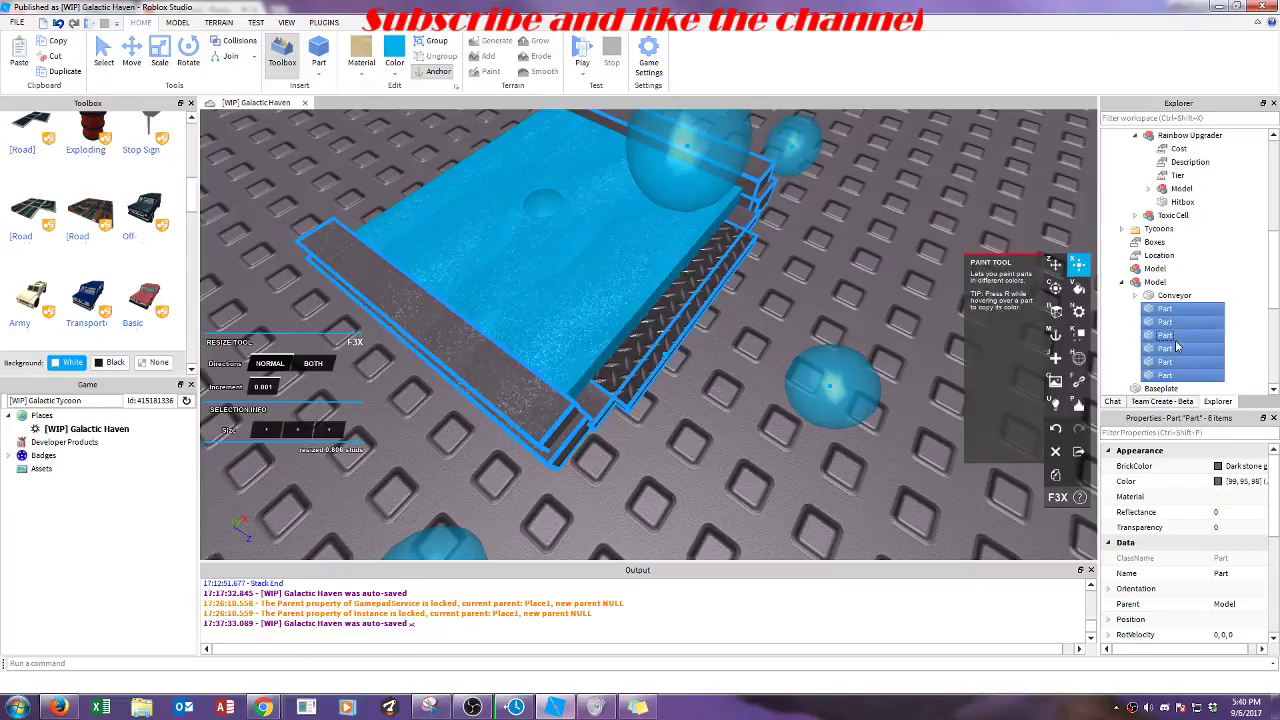
{"action": "left_click", "coordinate": [362, 50]}
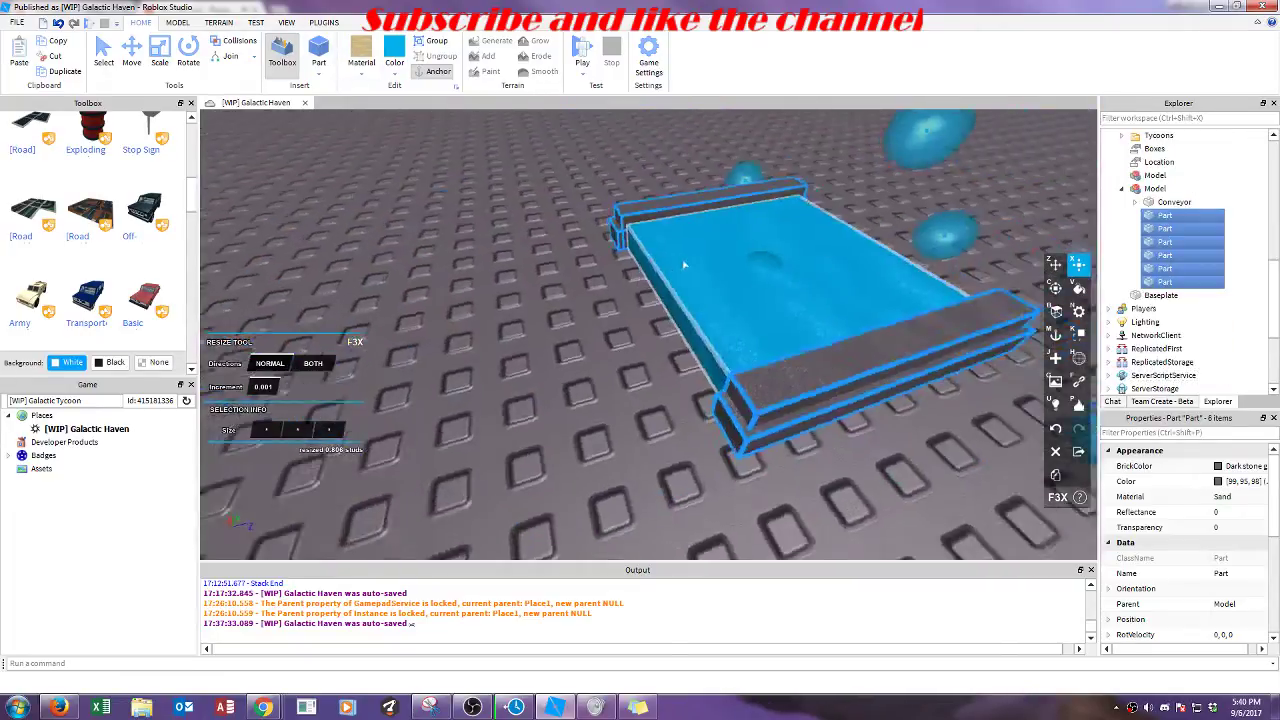
Step: Try Pastel yellow and Cool yellow as the colour of the six selected frame parts
{"action": "left_click", "coordinate": [399, 72]}
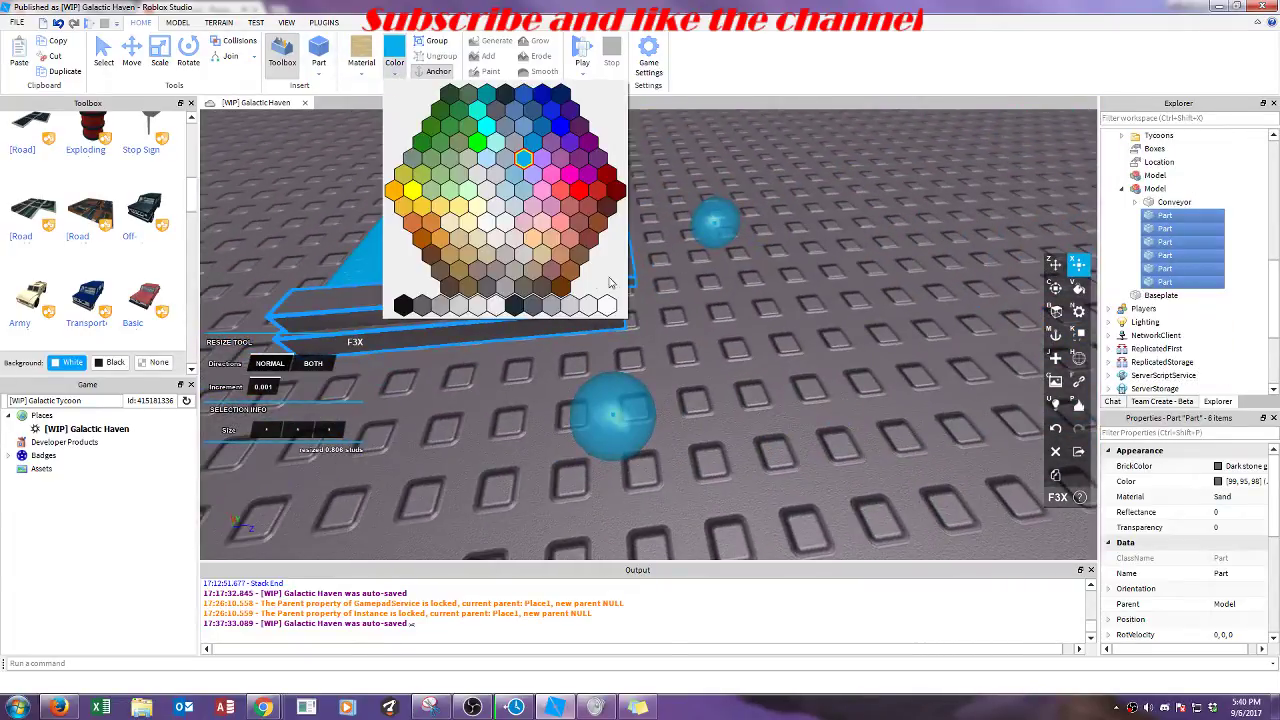
{"action": "left_click", "coordinate": [478, 212]}
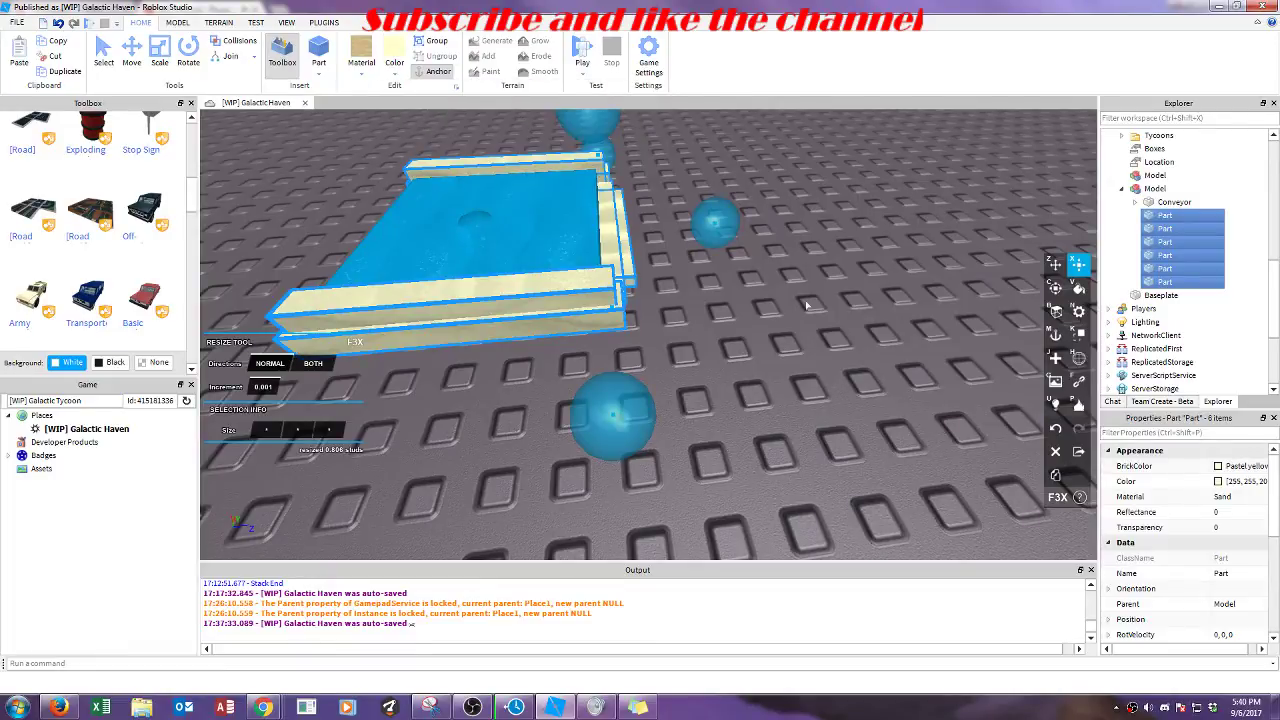
{"action": "left_click", "coordinate": [387, 72]}
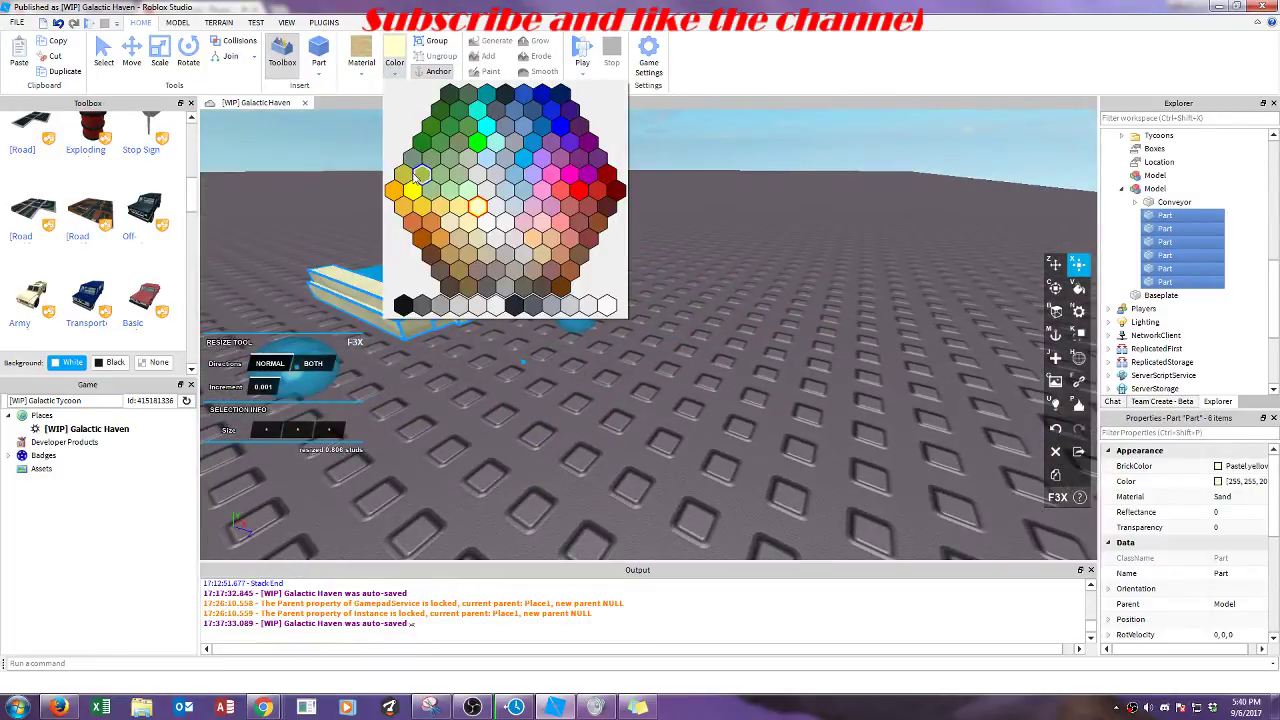
{"action": "left_click", "coordinate": [460, 215]}
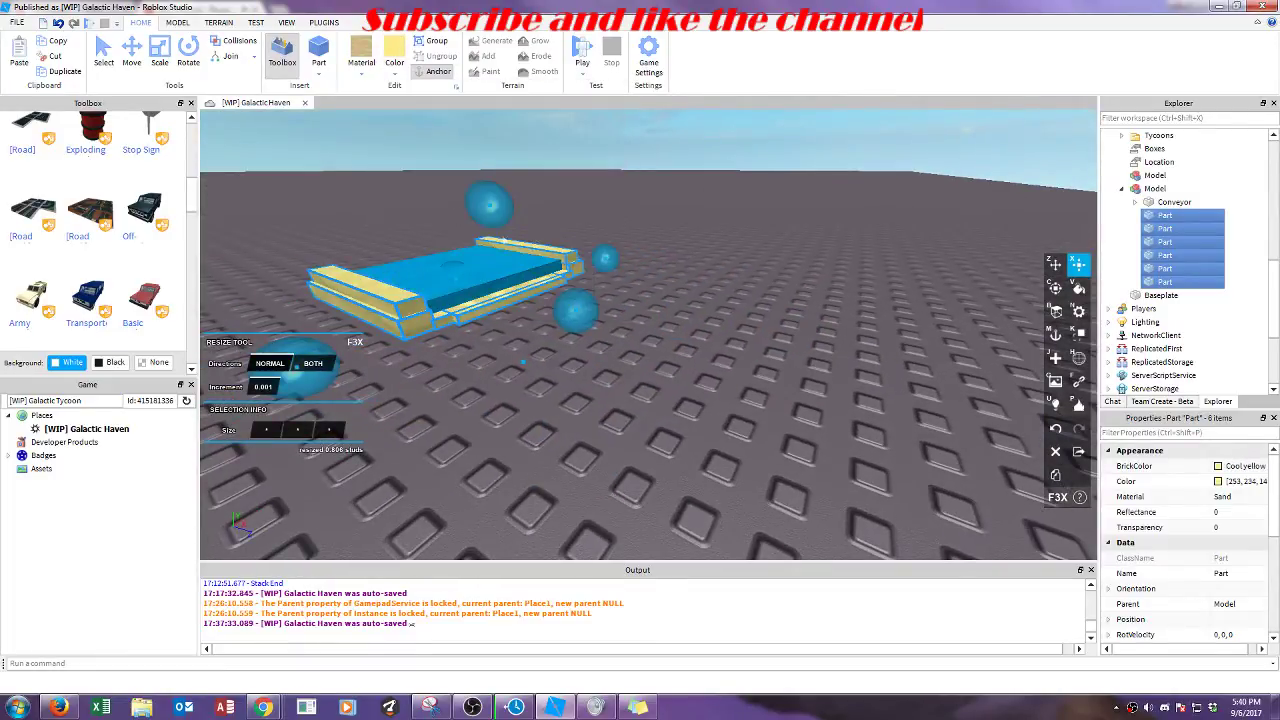
Step: Colour the six selected frame parts Wheat and clear the selection
{"action": "left_click", "coordinate": [400, 76]}
{"action": "left_click", "coordinate": [455, 227]}
{"action": "right_click_drag", "start_coordinate": [529, 214], "coordinate": [703, 204]}
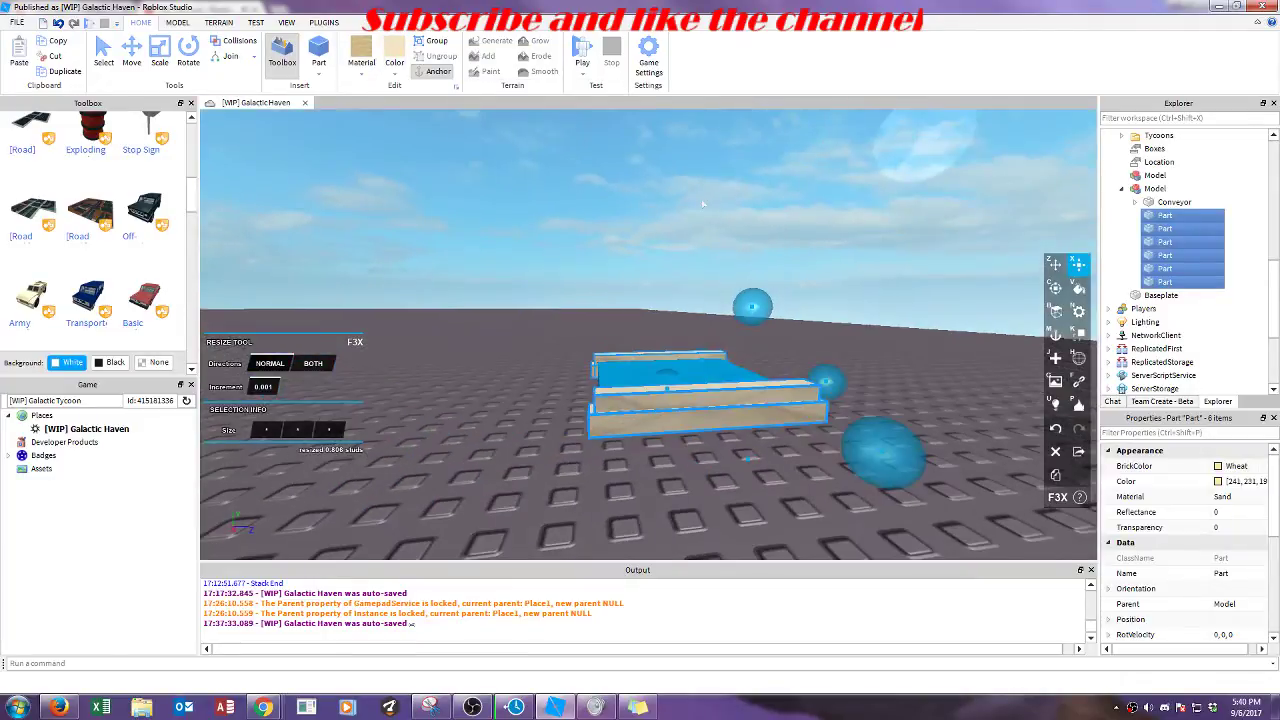
{"action": "scroll", "coordinate": [703, 204], "scroll_direction": "up", "scroll_amount": 3}
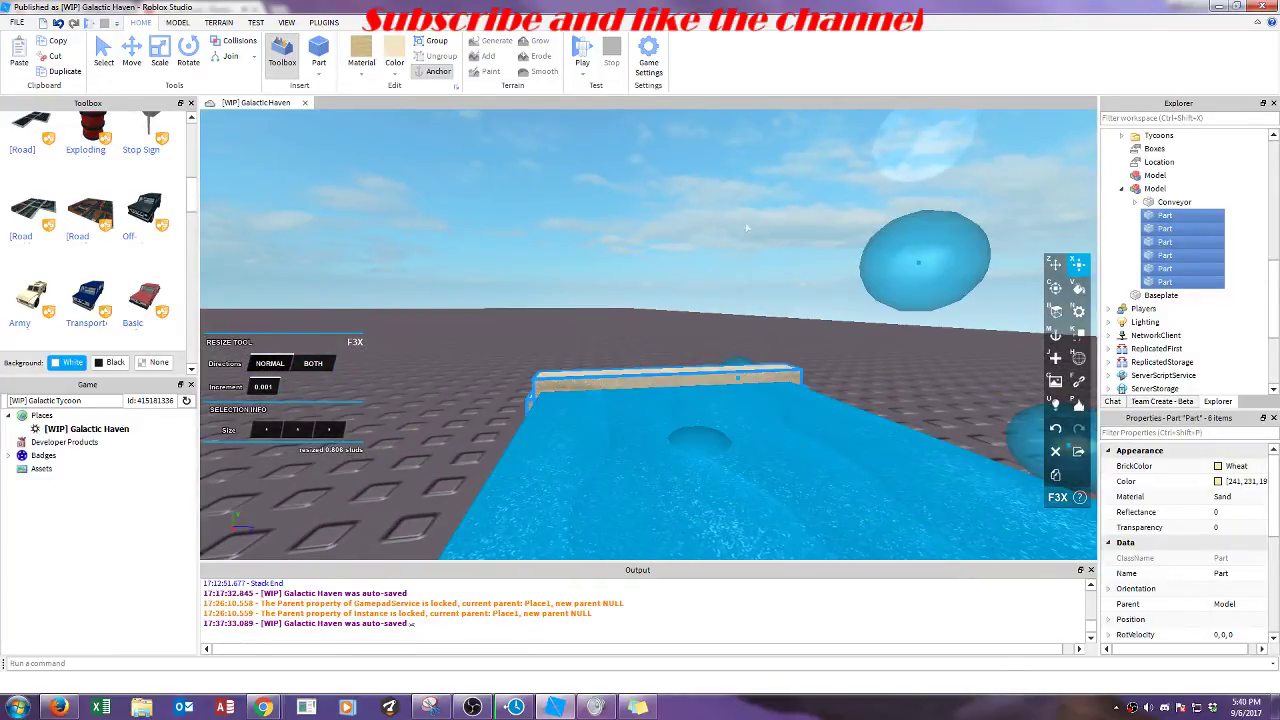
{"action": "scroll", "coordinate": [745, 228], "scroll_direction": "down", "scroll_amount": 10}
{"action": "left_click", "coordinate": [763, 190]}
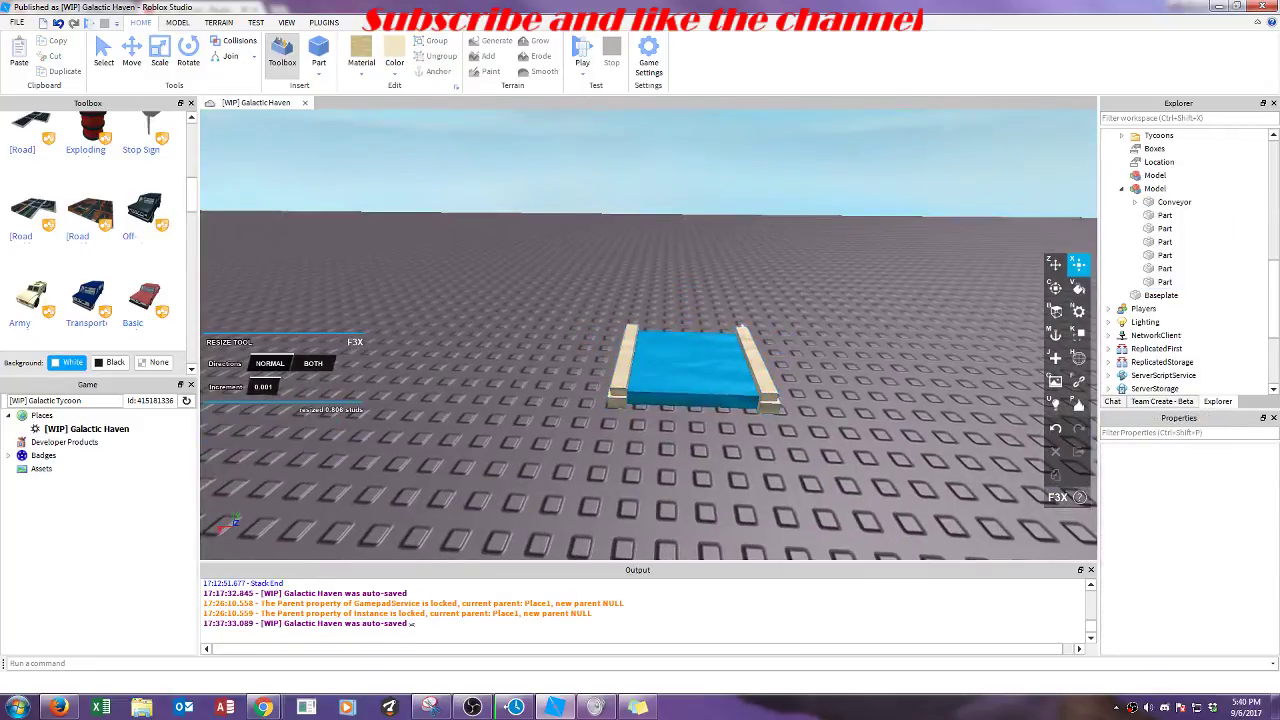
{"action": "right_click_drag", "start_coordinate": [764, 214], "coordinate": [766, 253]}
{"action": "left_click", "coordinate": [689, 349]}
{"action": "left_click", "coordinate": [765, 252]}
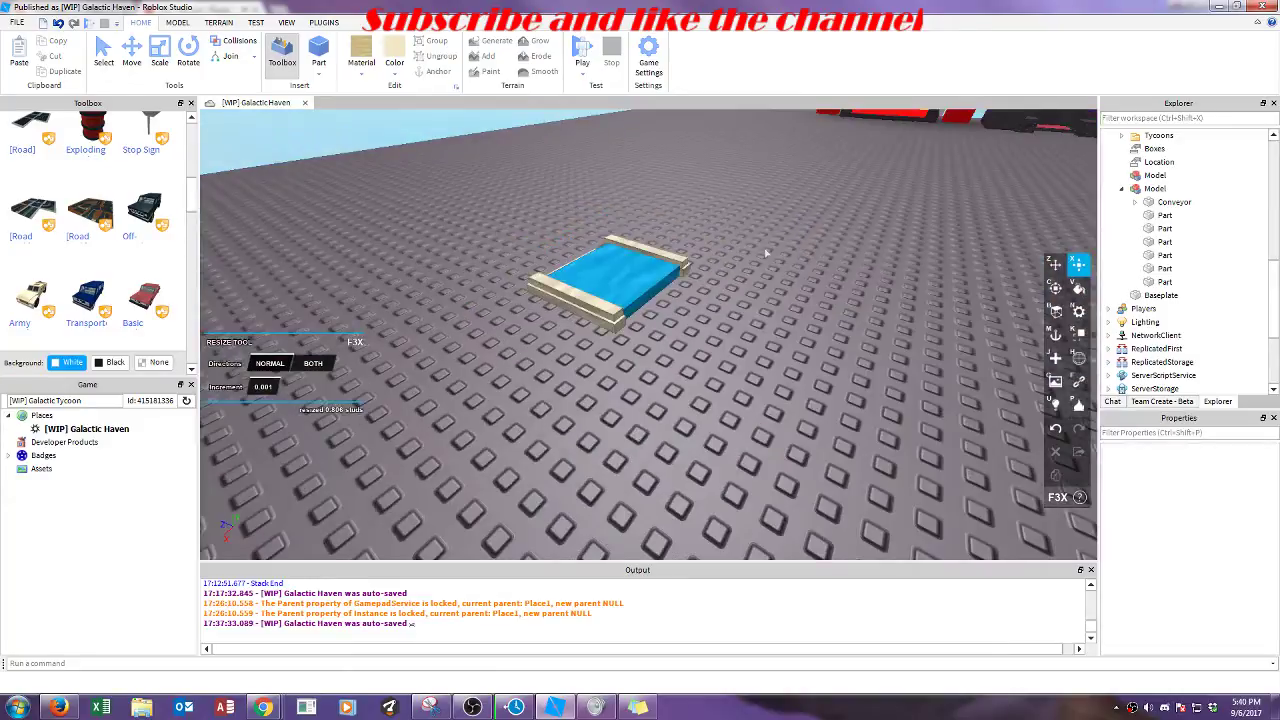
Step: Switch to Sticky Notes, write "Its okay" in the note and close the note
{"action": "left_click", "coordinate": [612, 708]}
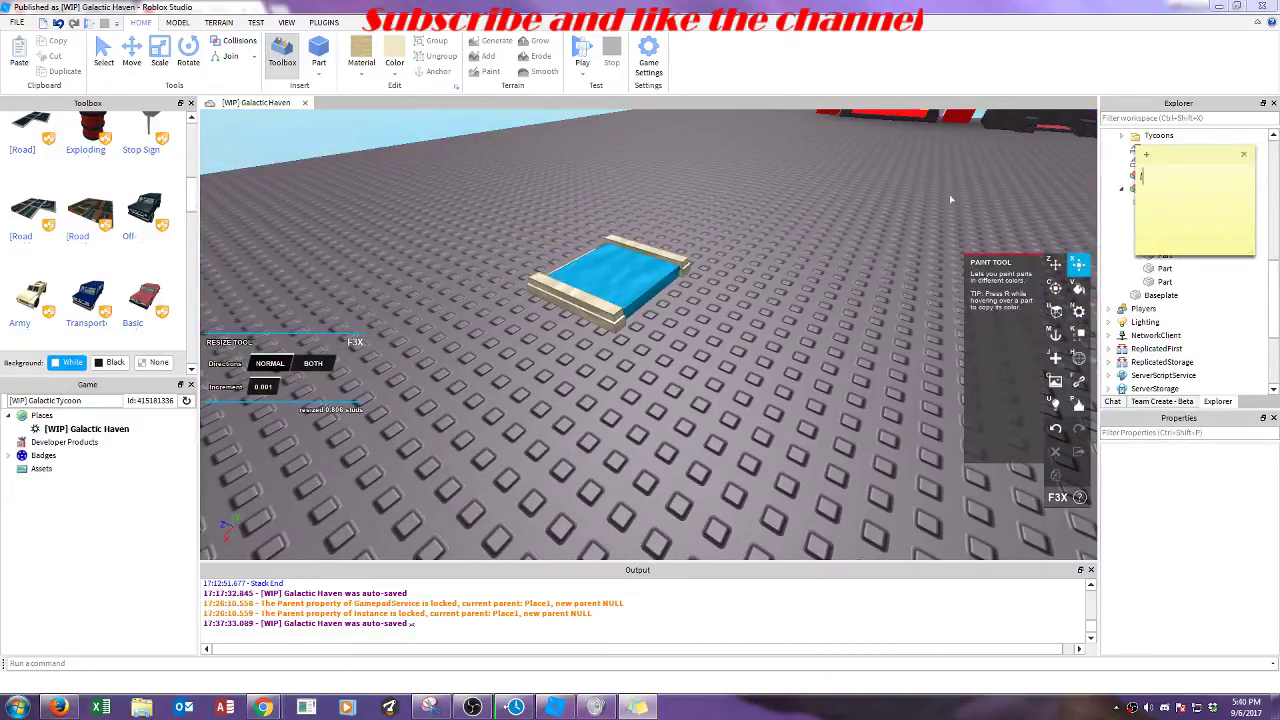
{"action": "type", "text": "Its okay"}
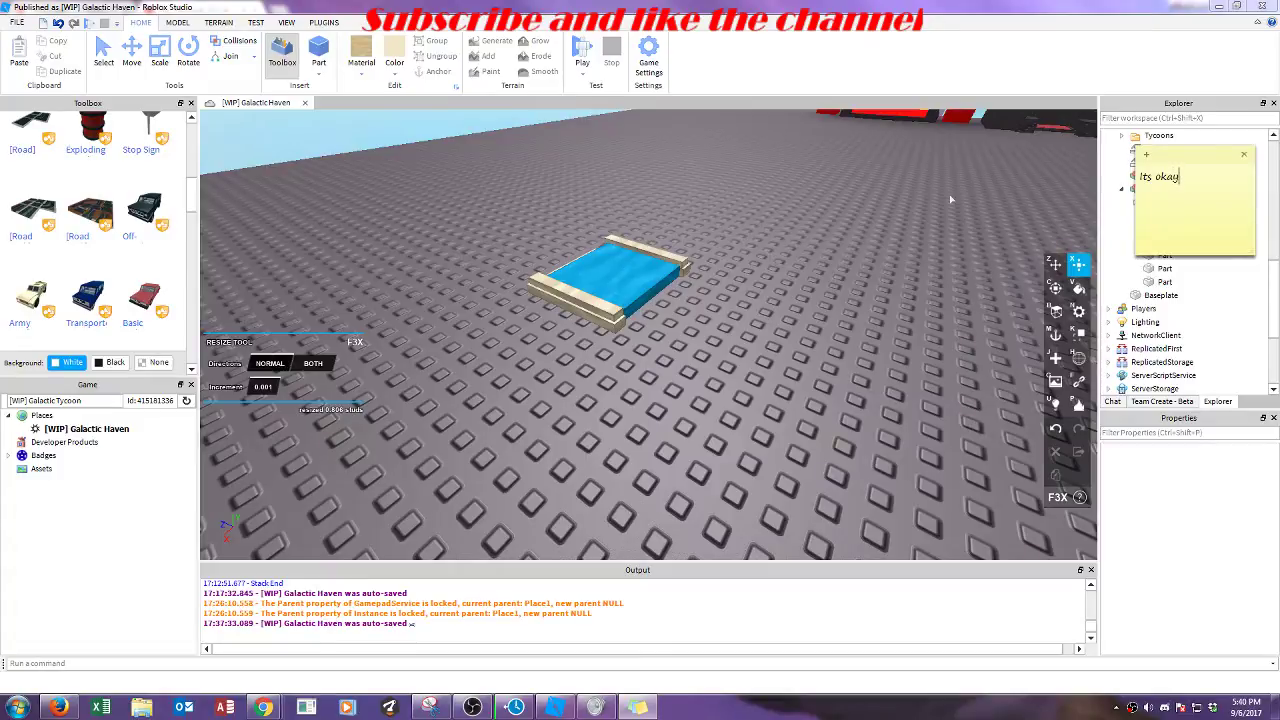
{"action": "left_click", "coordinate": [1250, 158]}
{"action": "left_click", "coordinate": [1234, 214]}
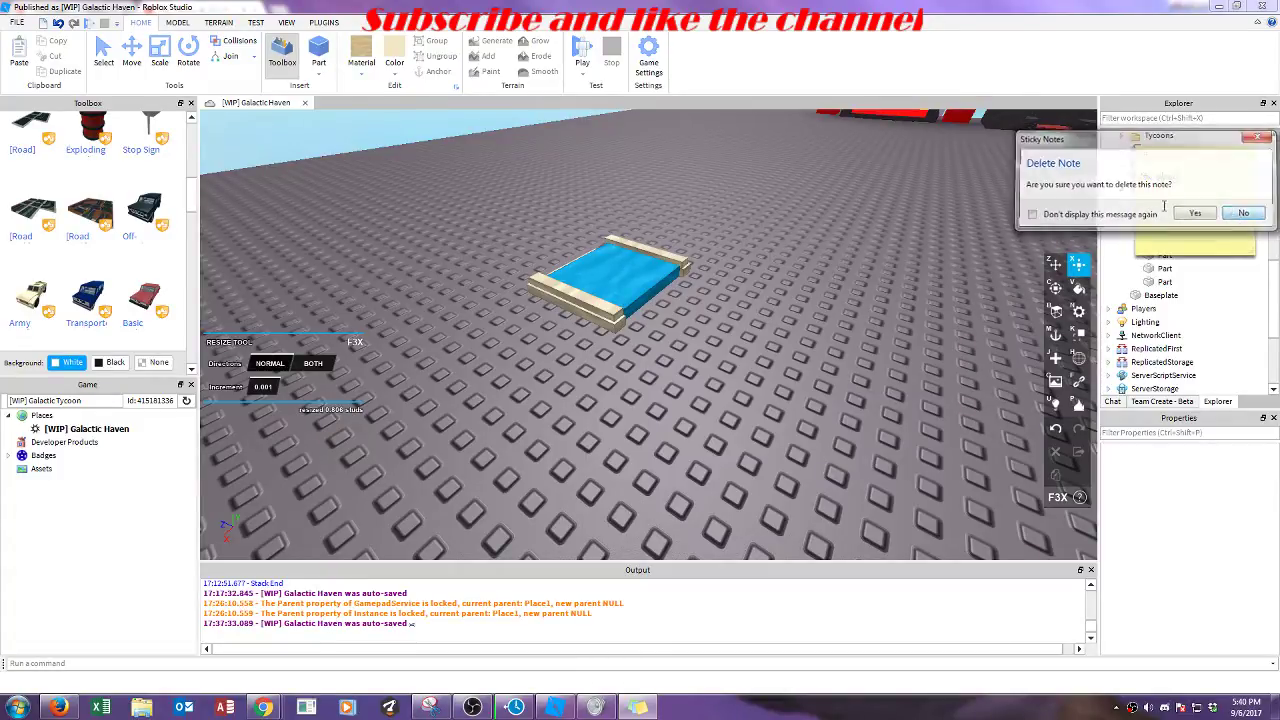
Step: Switch back to Roblox Studio and lengthen the cyan belt together with its four side rails by about 10.7 studs
{"action": "right_click_drag", "start_coordinate": [752, 279], "coordinate": [698, 314]}
{"action": "key", "text": "a"}
{"action": "key", "text": "w"}
{"action": "right_click_drag", "start_coordinate": [797, 279], "coordinate": [797, 279]}
{"action": "key", "text": "a"}
{"action": "key", "text": "s"}
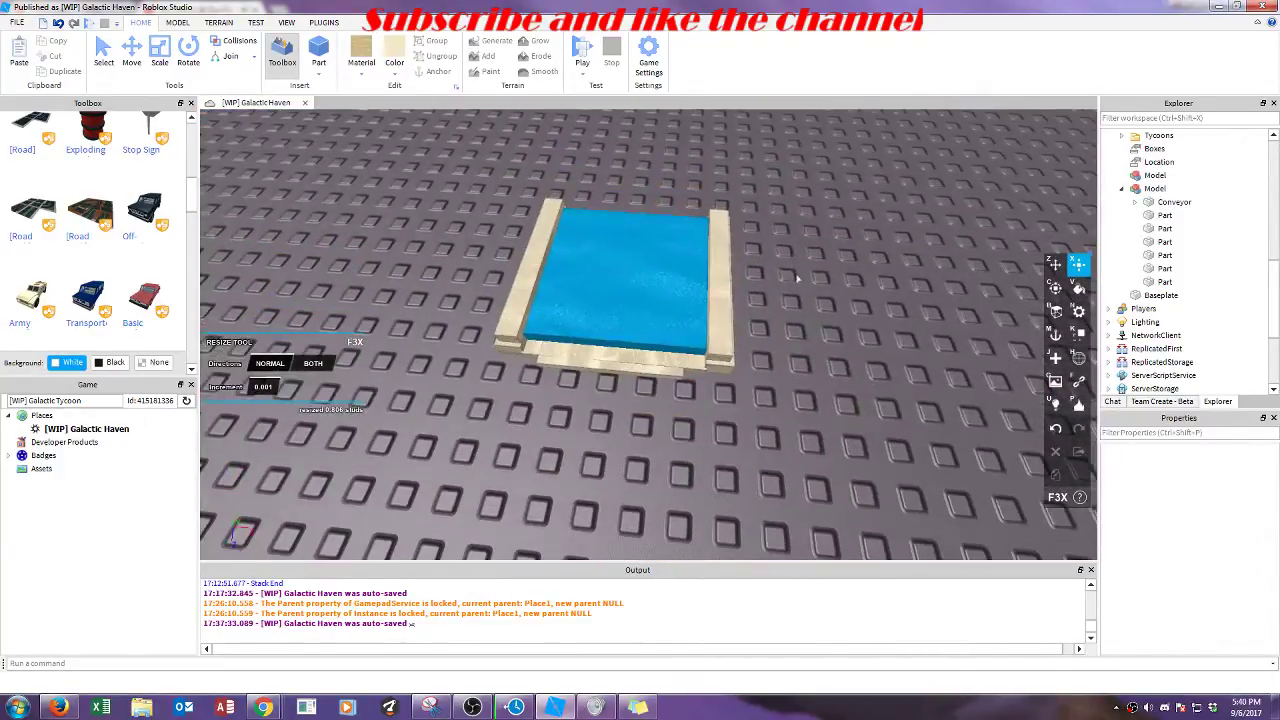
{"action": "left_click", "coordinate": [674, 309]}
{"action": "key", "text": "d"}
{"action": "right_click_drag", "start_coordinate": [791, 191], "coordinate": [943, 189]}
{"action": "key", "text": "d"}
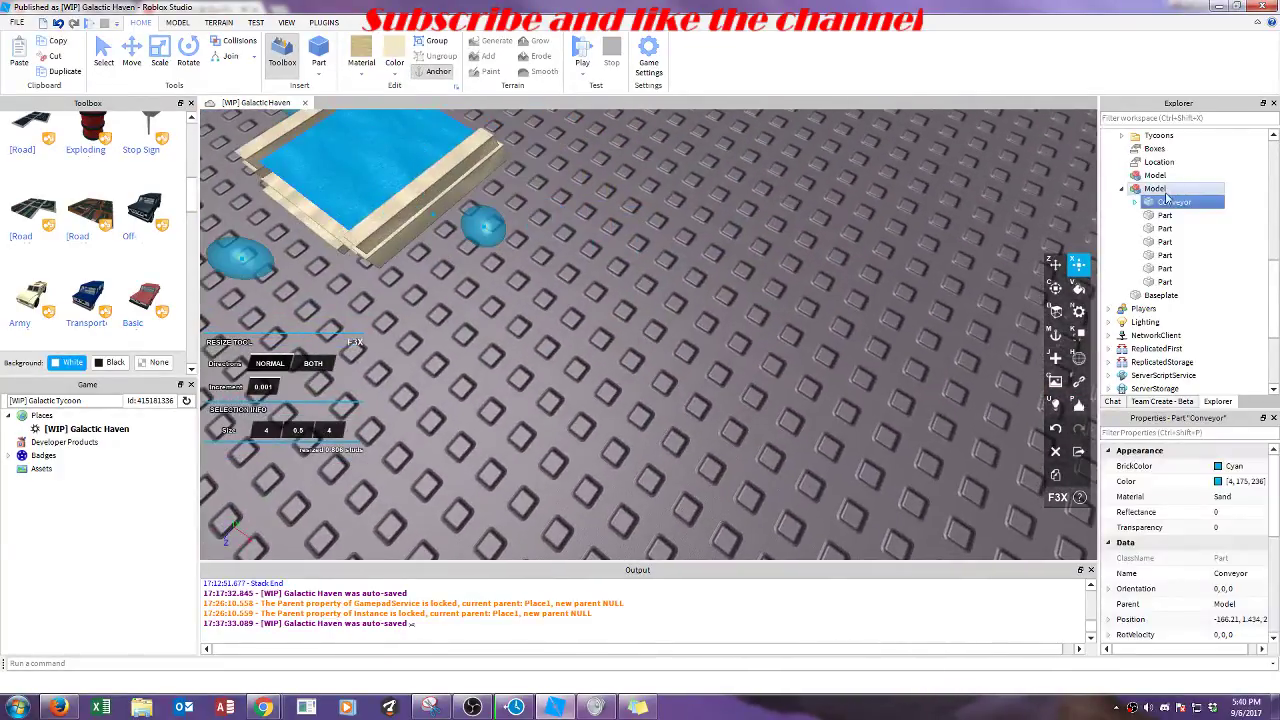
{"action": "key", "text": "d"}
{"action": "right_click_drag", "start_coordinate": [774, 171], "coordinate": [774, 171]}
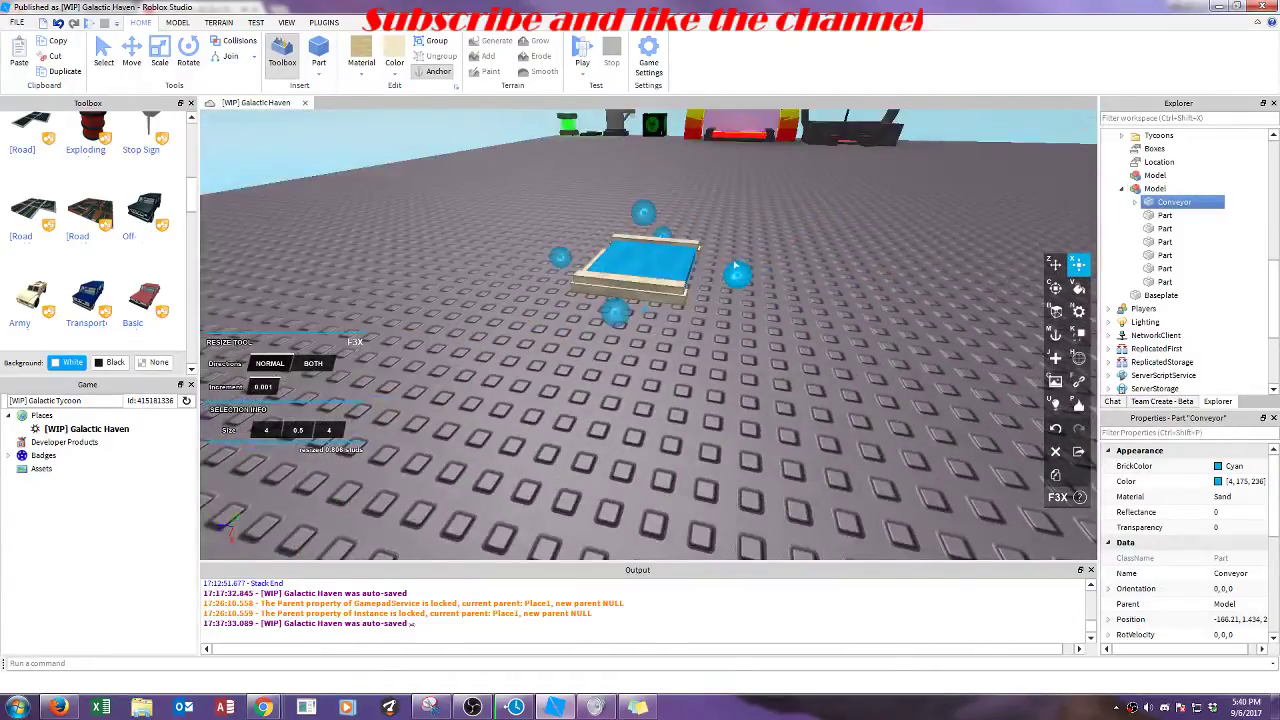
{"action": "left_click", "coordinate": [675, 289], "text": "ctrl"}
{"action": "left_click", "coordinate": [677, 248], "text": "ctrl"}
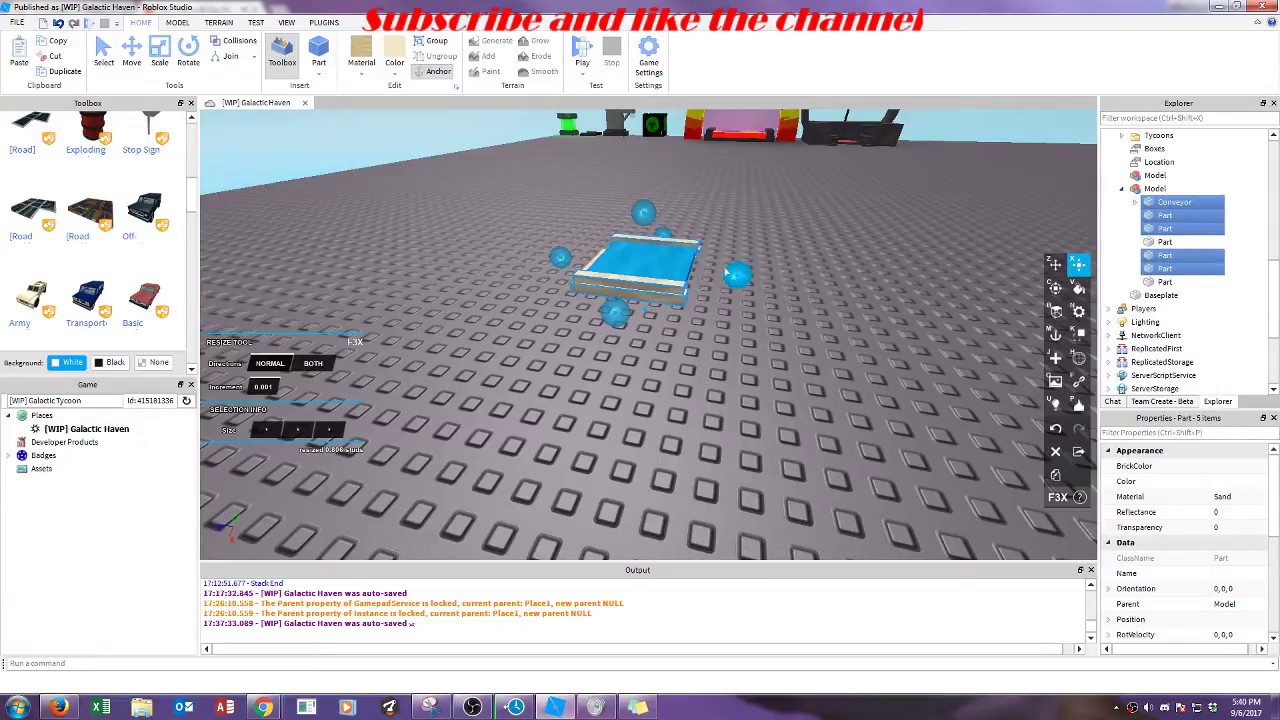
{"action": "left_click_drag", "start_coordinate": [728, 272], "coordinate": [1057, 312]}
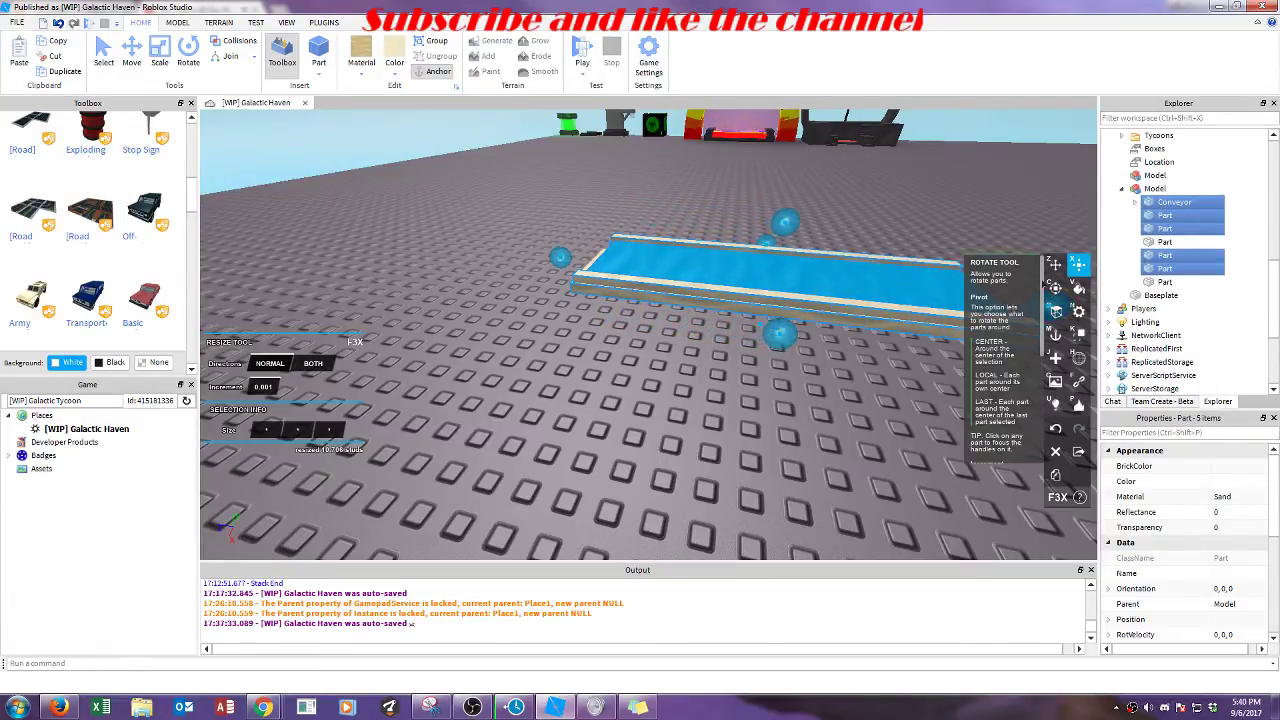
{"action": "right_click_drag", "start_coordinate": [912, 146], "coordinate": [857, 157]}
{"action": "left_click", "coordinate": [843, 166]}
{"action": "right_click_drag", "start_coordinate": [858, 157], "coordinate": [858, 157]}
Step: Insert a new block part and move it off the belt to the rail's outer side, at about -170.07, 2.10, 201.45
{"action": "right_click_drag", "start_coordinate": [817, 314], "coordinate": [814, 313]}
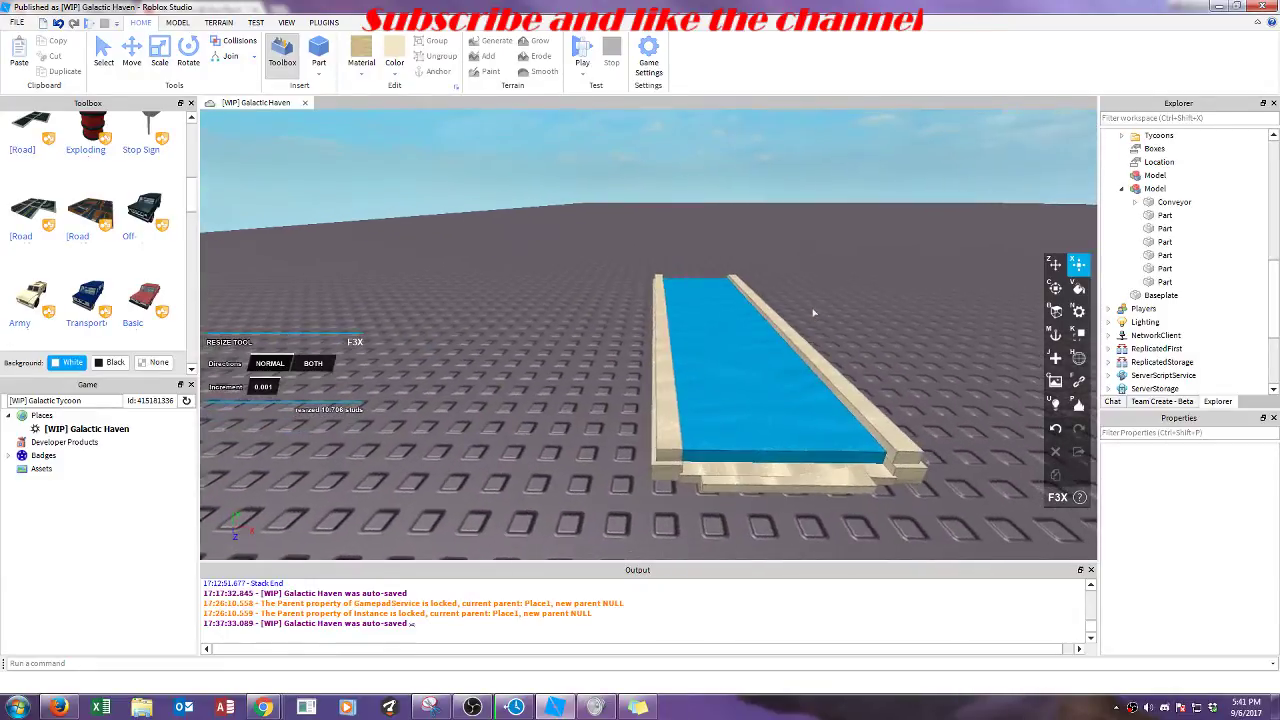
{"action": "left_click", "coordinate": [316, 55]}
{"action": "left_click_drag", "start_coordinate": [548, 296], "coordinate": [548, 296]}
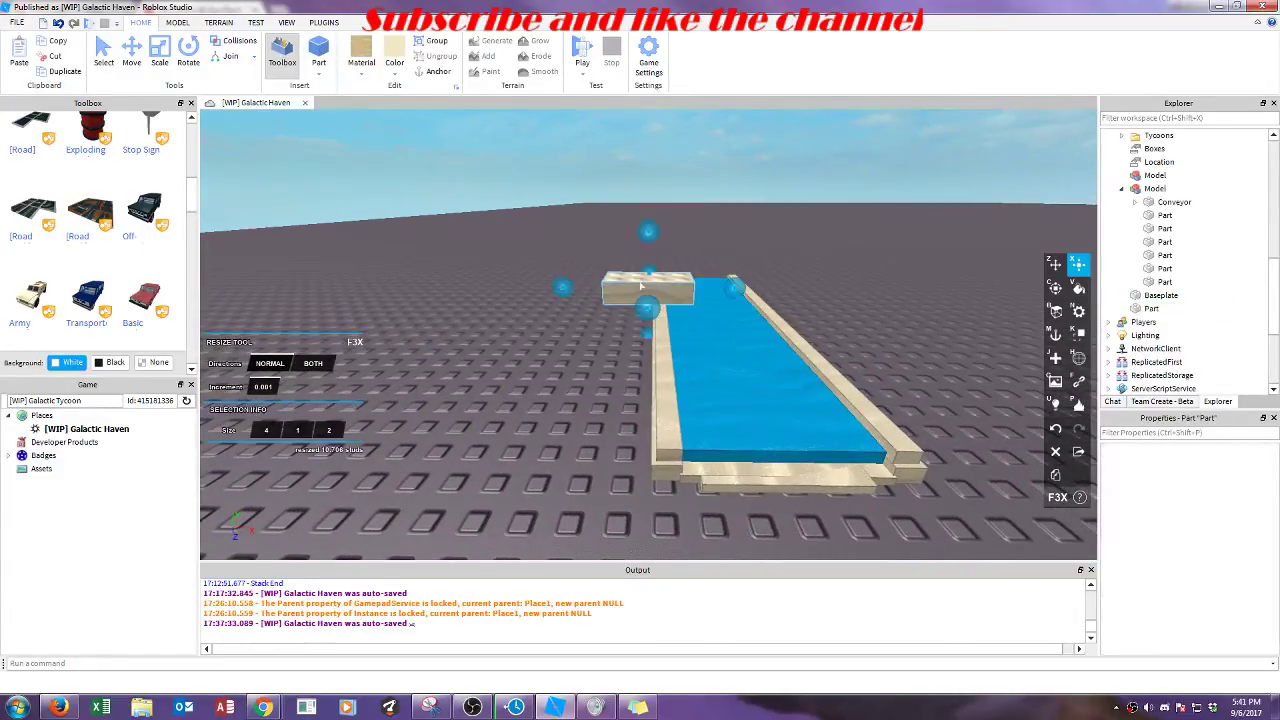
{"action": "left_click", "coordinate": [1055, 264]}
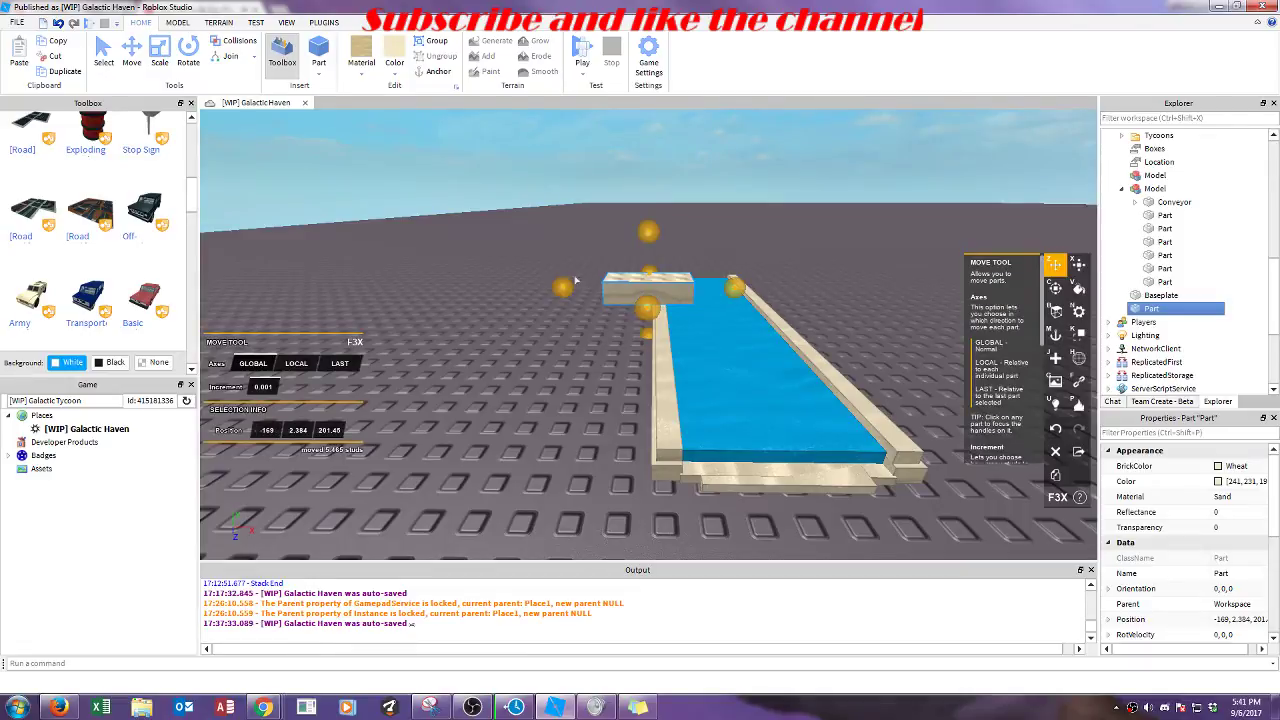
{"action": "left_click_drag", "start_coordinate": [589, 313], "coordinate": [613, 330]}
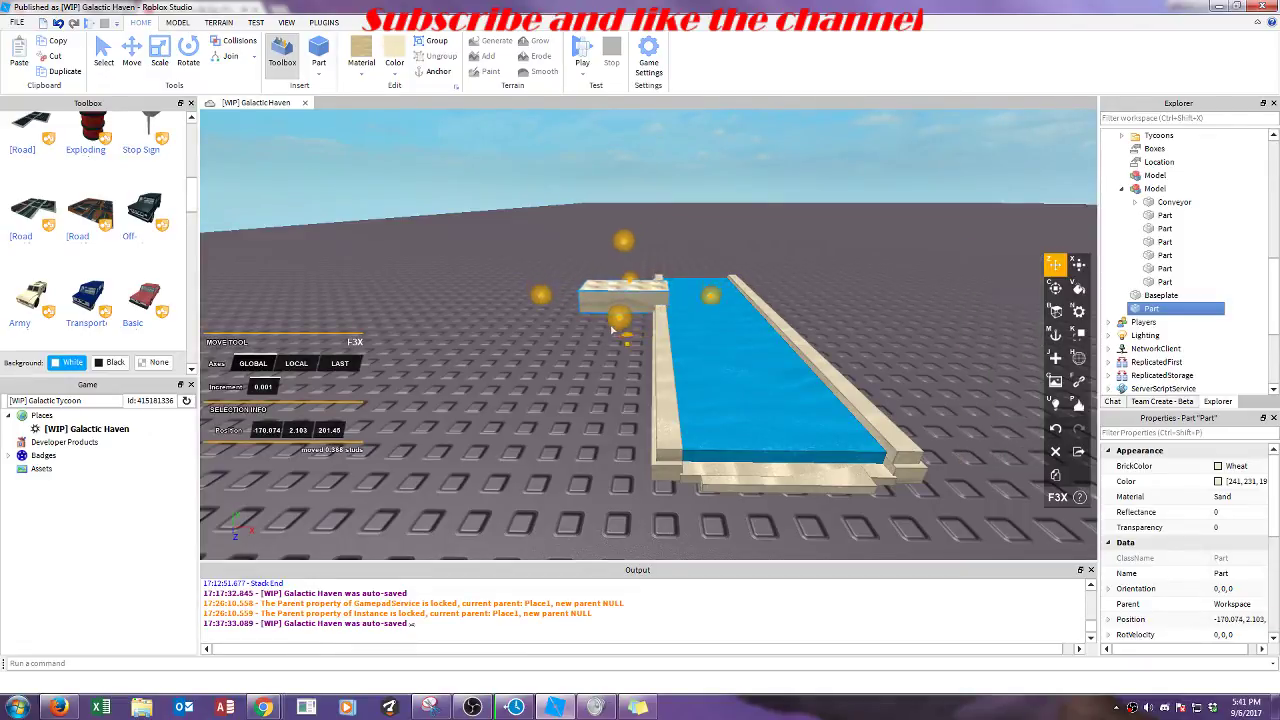
Step: Lower the new part to about Y 1.35 and shift it outward from the rail to about X -170.69
{"action": "right_click_drag", "start_coordinate": [611, 343], "coordinate": [510, 343]}
{"action": "scroll", "coordinate": [628, 322], "scroll_direction": "up", "scroll_amount": 4}
{"action": "scroll", "coordinate": [510, 343], "scroll_direction": "down", "scroll_amount": 3}
{"action": "left_click", "coordinate": [525, 341]}
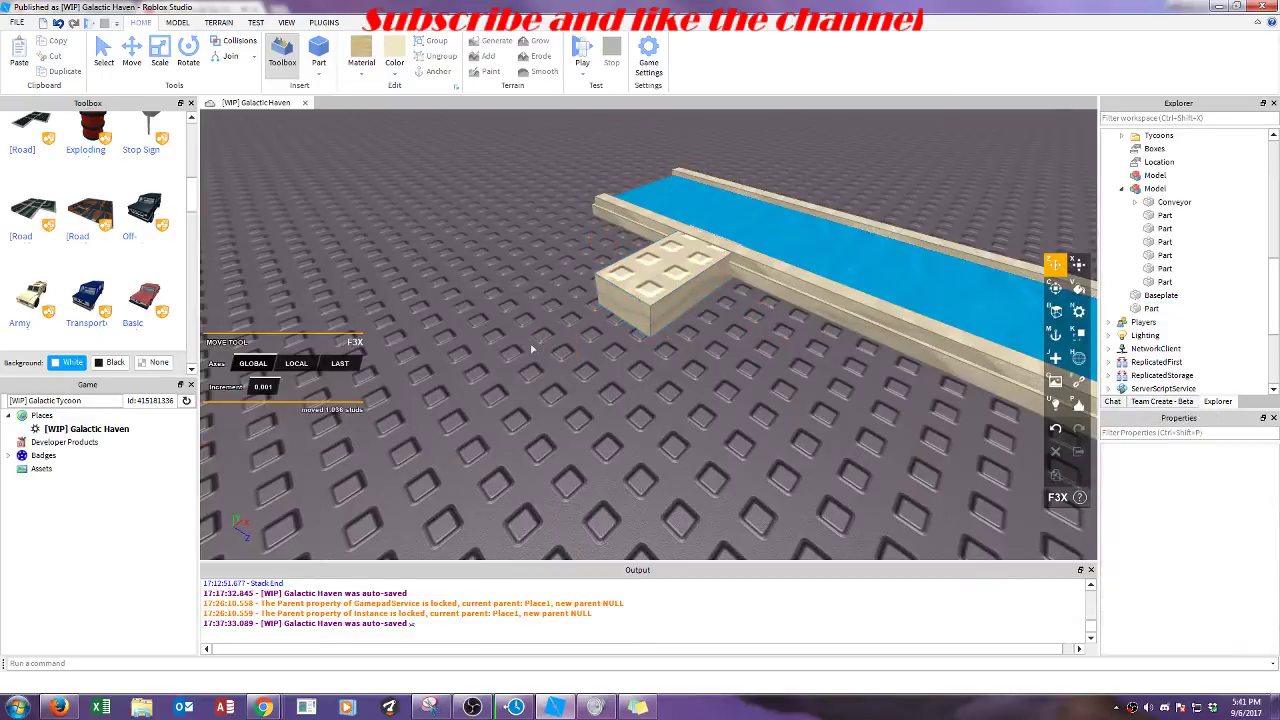
{"action": "left_click", "coordinate": [618, 300]}
{"action": "left_click_drag", "start_coordinate": [555, 347], "coordinate": [531, 360]}
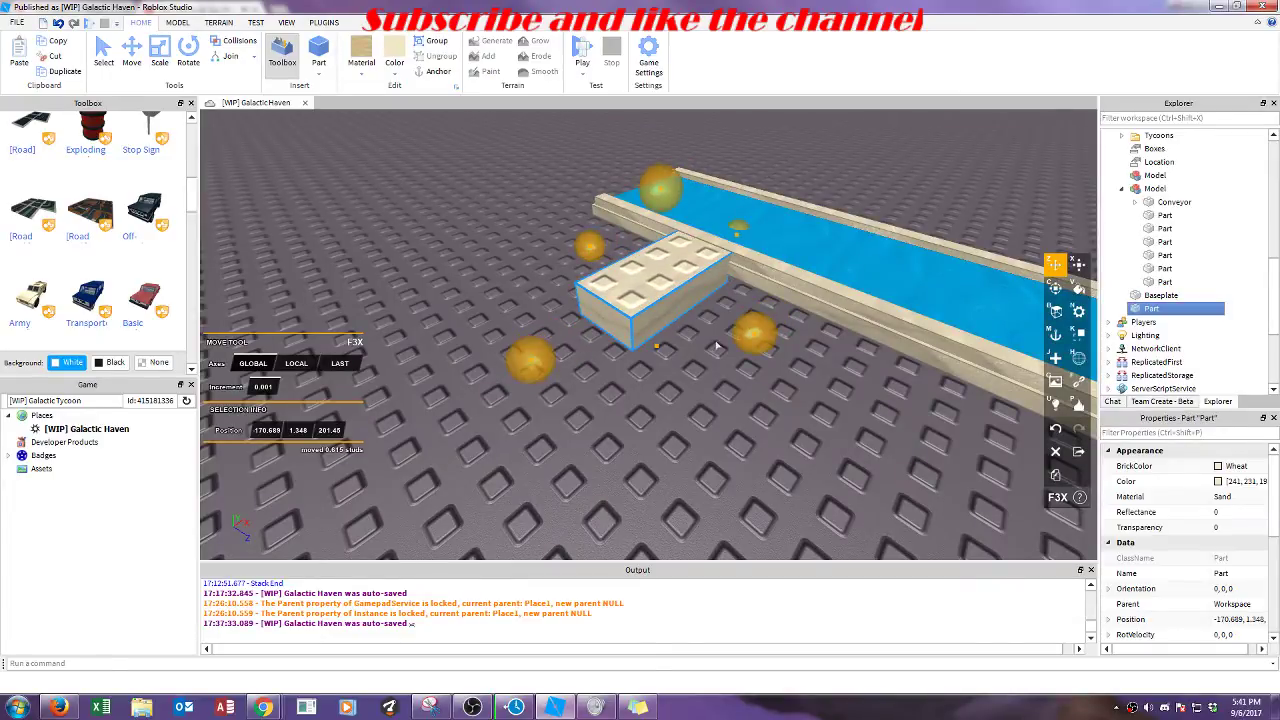
Step: Slide the new part along the rail to about Z 203.20 and push it toward the rail to about X -170.36
{"action": "left_click_drag", "start_coordinate": [656, 346], "coordinate": [820, 349]}
{"action": "right_click_drag", "start_coordinate": [846, 290], "coordinate": [872, 267]}
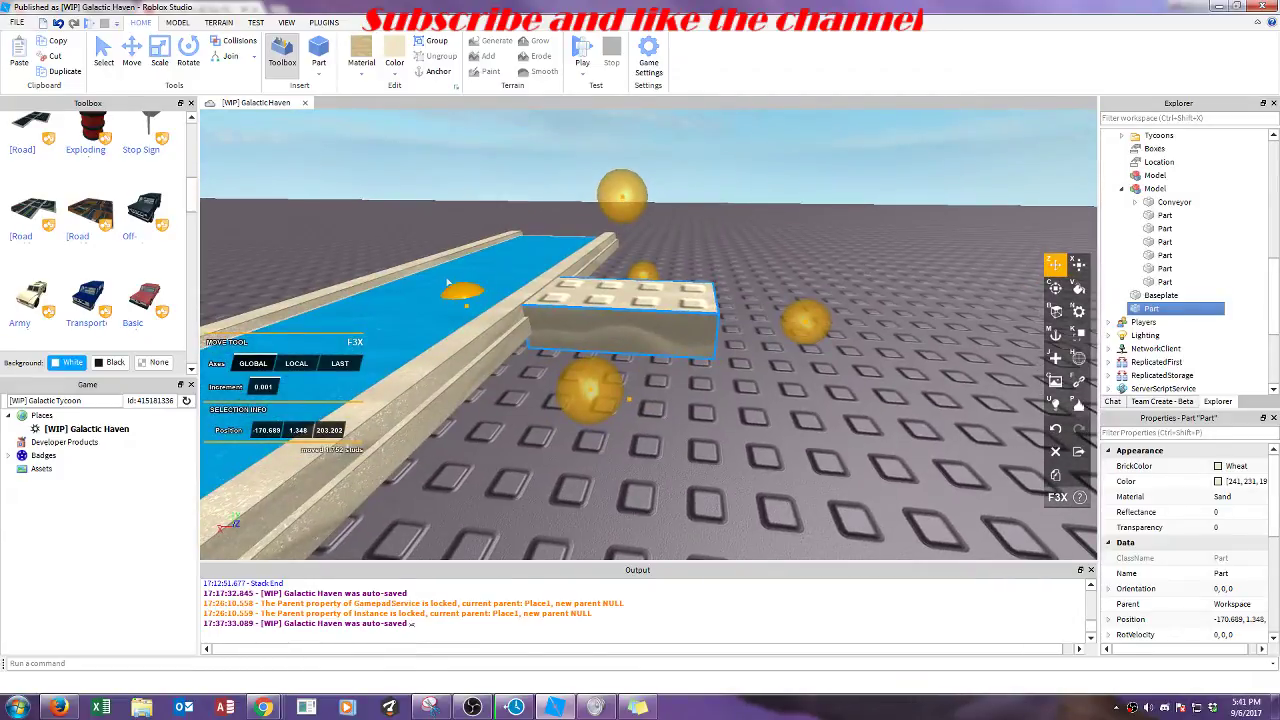
{"action": "left_click_drag", "start_coordinate": [449, 282], "coordinate": [435, 290]}
{"action": "right_click_drag", "start_coordinate": [690, 285], "coordinate": [676, 230]}
{"action": "scroll", "coordinate": [703, 306], "scroll_direction": "up", "scroll_amount": 5}
{"action": "scroll", "coordinate": [674, 226], "scroll_direction": "down", "scroll_amount": 5}
{"action": "scroll", "coordinate": [625, 213], "scroll_direction": "up", "scroll_amount": 3}
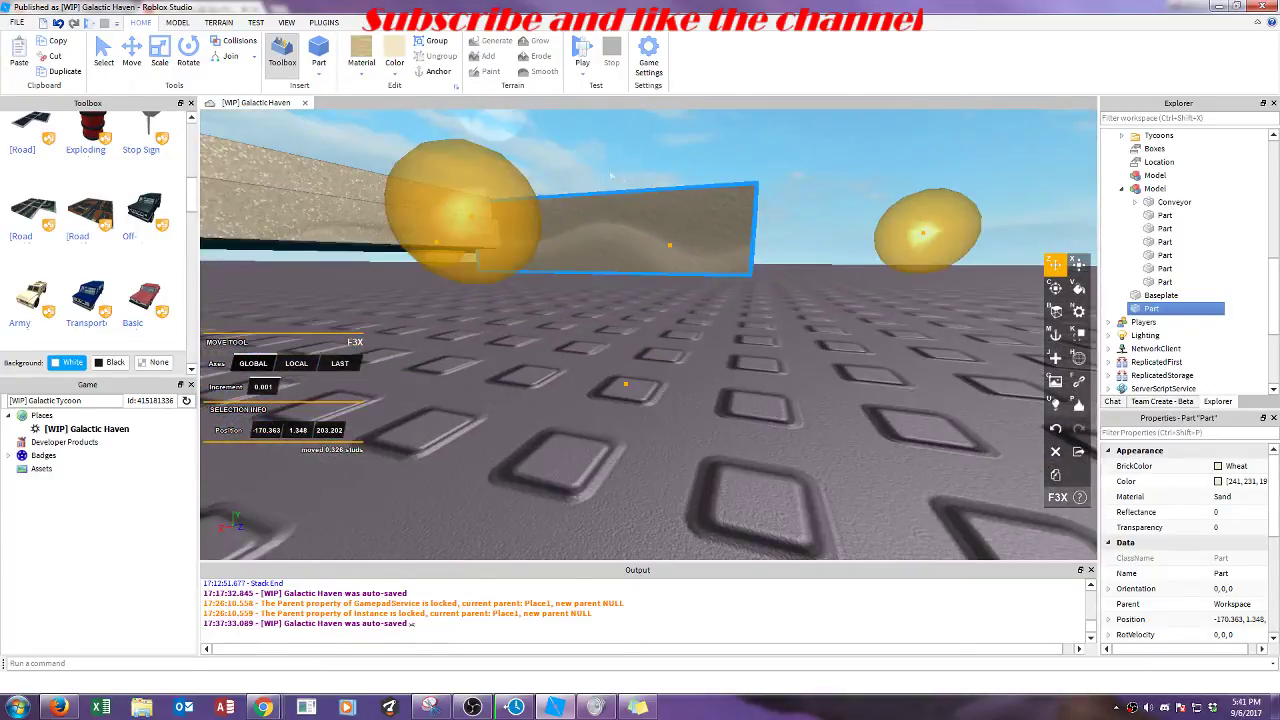
Step: Raise the new part to about Y 1.68 and resize it to about 1.37 × 5.15 × 2 studs
{"action": "left_click_drag", "start_coordinate": [607, 388], "coordinate": [612, 351]}
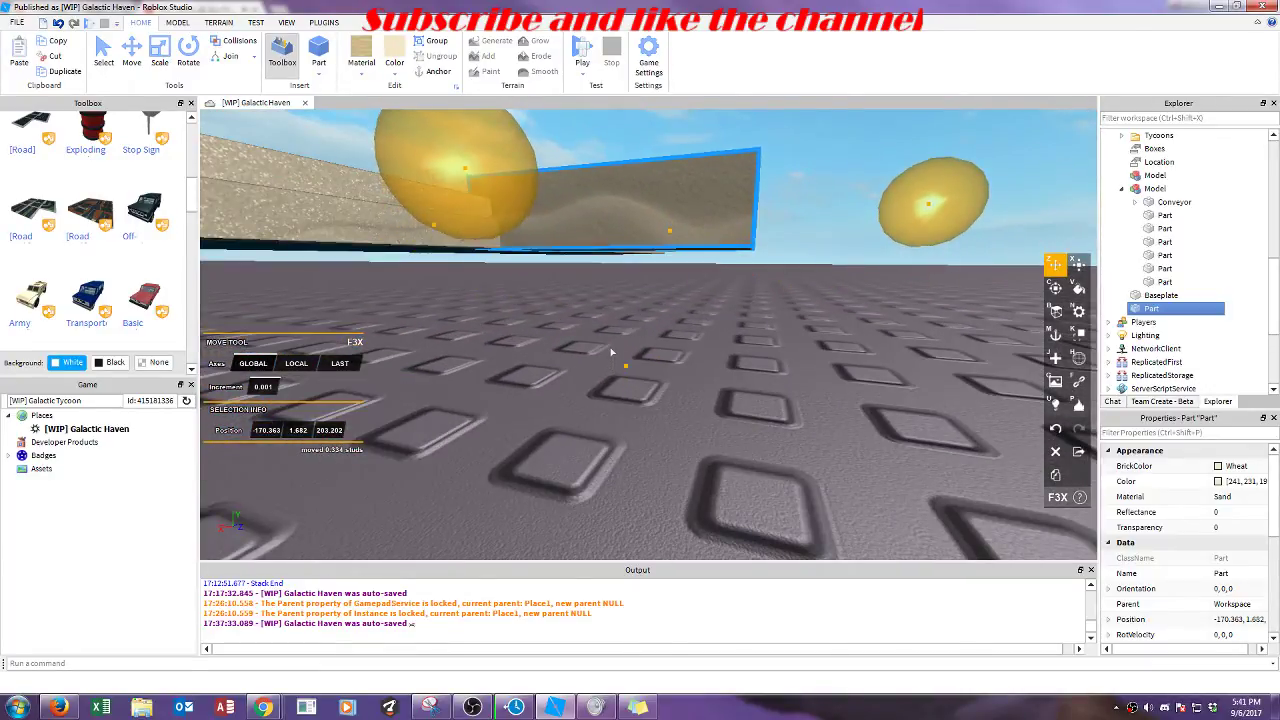
{"action": "left_click", "coordinate": [1076, 264]}
{"action": "scroll", "coordinate": [730, 235], "scroll_direction": "down", "scroll_amount": 4}
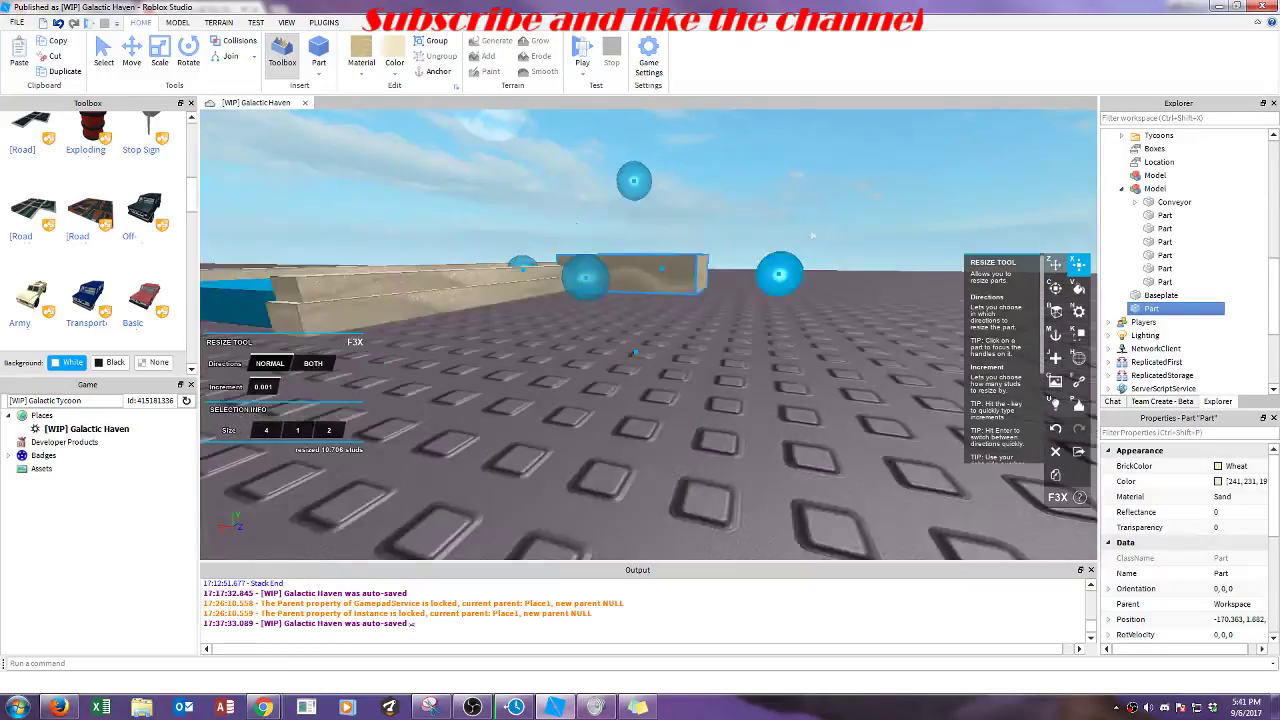
{"action": "right_click_drag", "start_coordinate": [690, 205], "coordinate": [705, 228]}
{"action": "left_click_drag", "start_coordinate": [705, 228], "coordinate": [575, 115]}
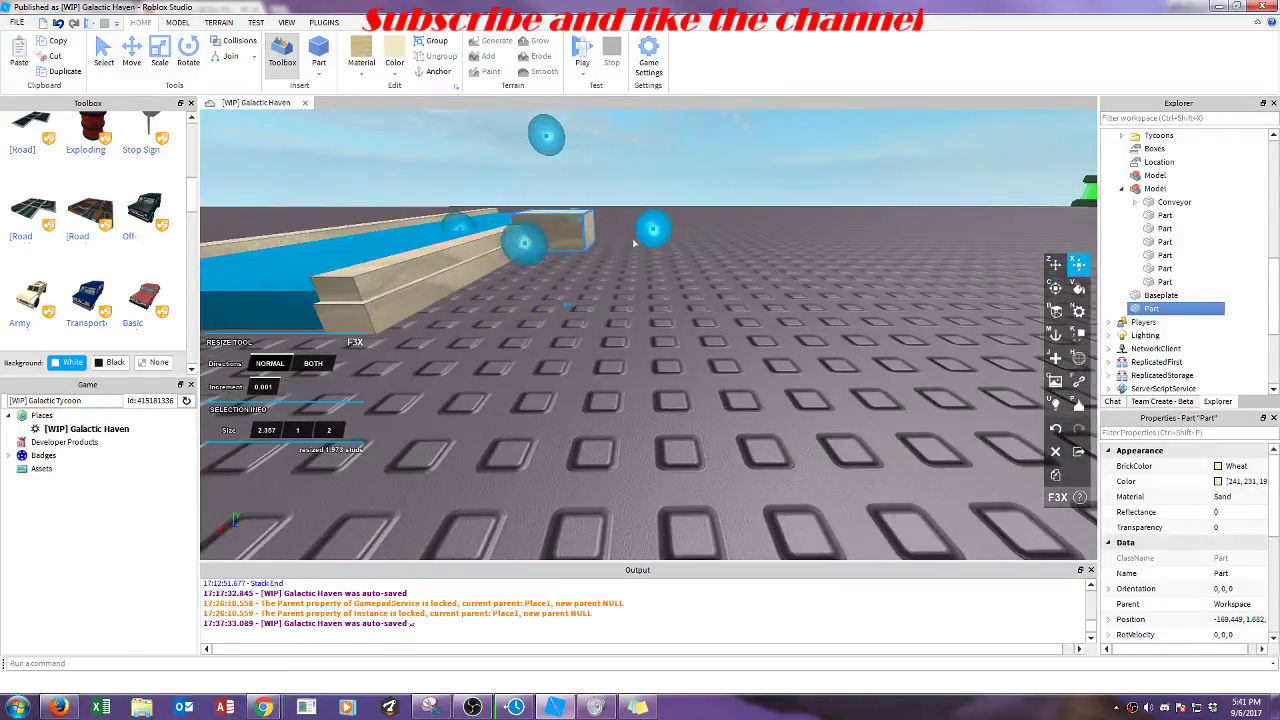
{"action": "scroll", "coordinate": [610, 249], "scroll_direction": "down", "scroll_amount": 3}
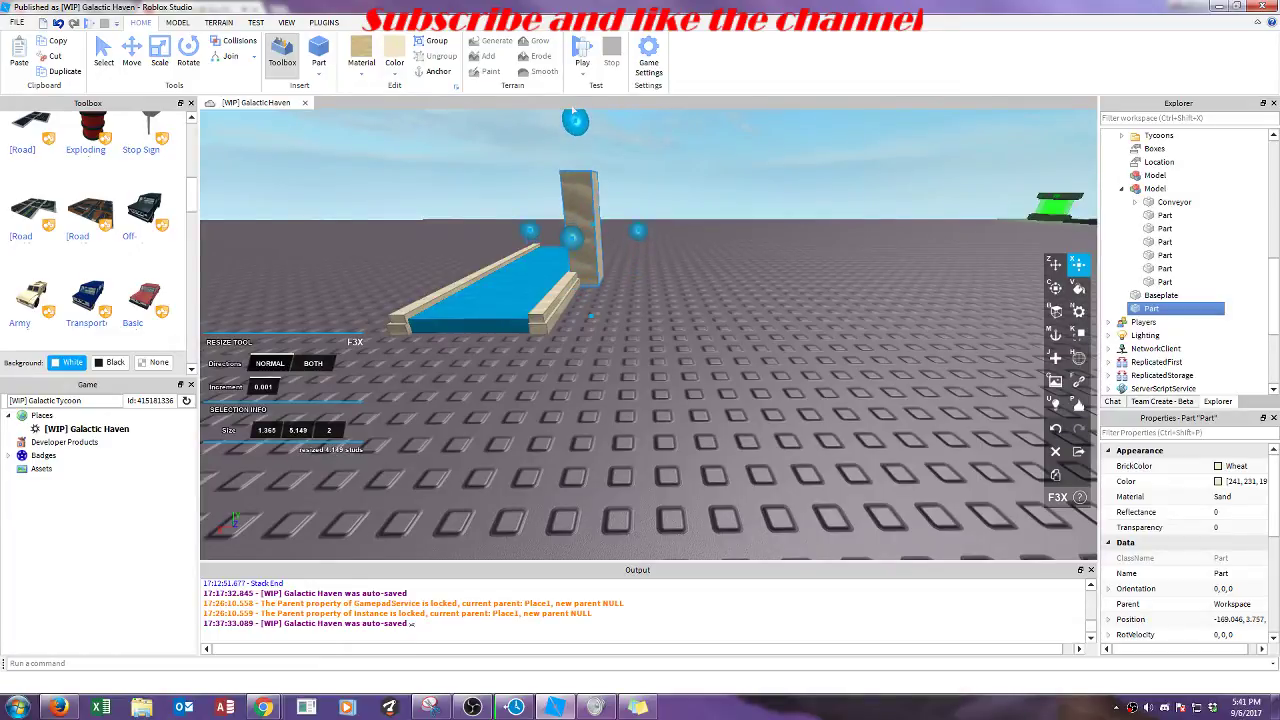
Step: Thin the upright part to about 0.33 studs and extend its height to about 6.54 studs
{"action": "left_click_drag", "start_coordinate": [638, 229], "coordinate": [609, 222]}
{"action": "key", "text": "a"}
{"action": "right_click_drag", "start_coordinate": [606, 222], "coordinate": [666, 174]}
{"action": "left_click_drag", "start_coordinate": [645, 203], "coordinate": [645, 175]}
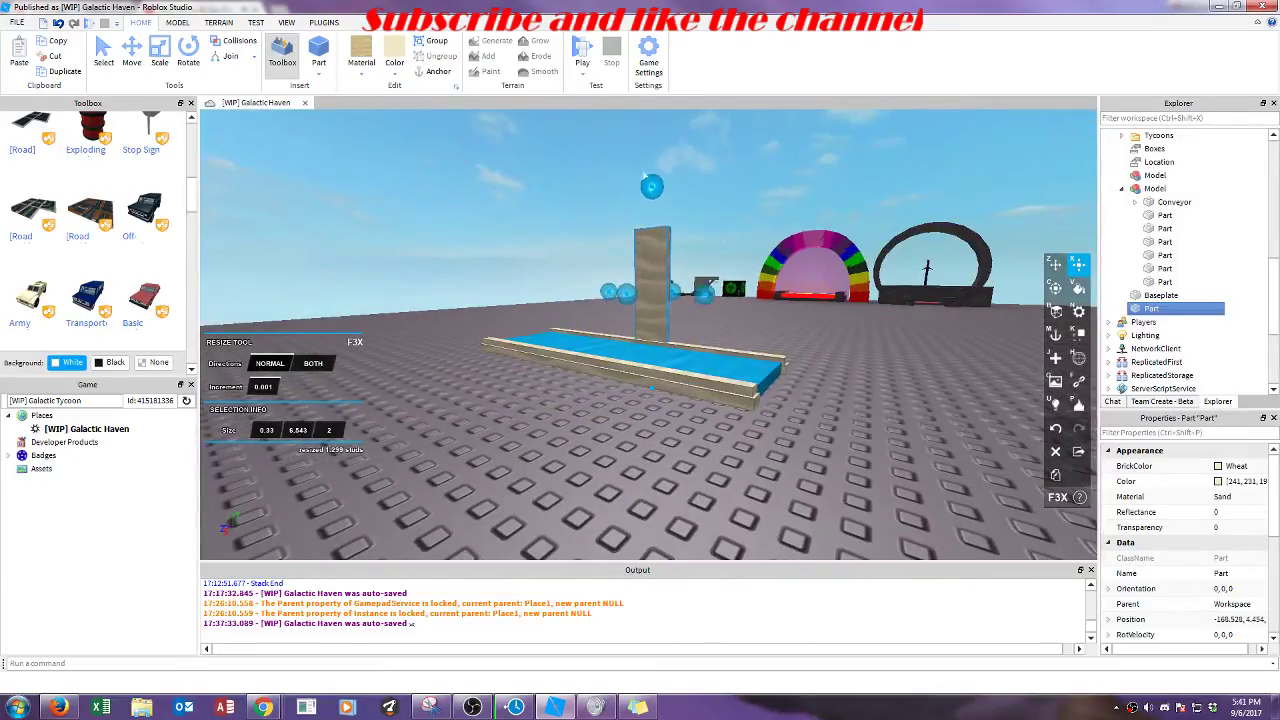
Step: Duplicate the upright panel, rotate the copy to -90° about Z so it lies flat, and dismiss the video notification
{"action": "key", "text": "ctrl+d"}
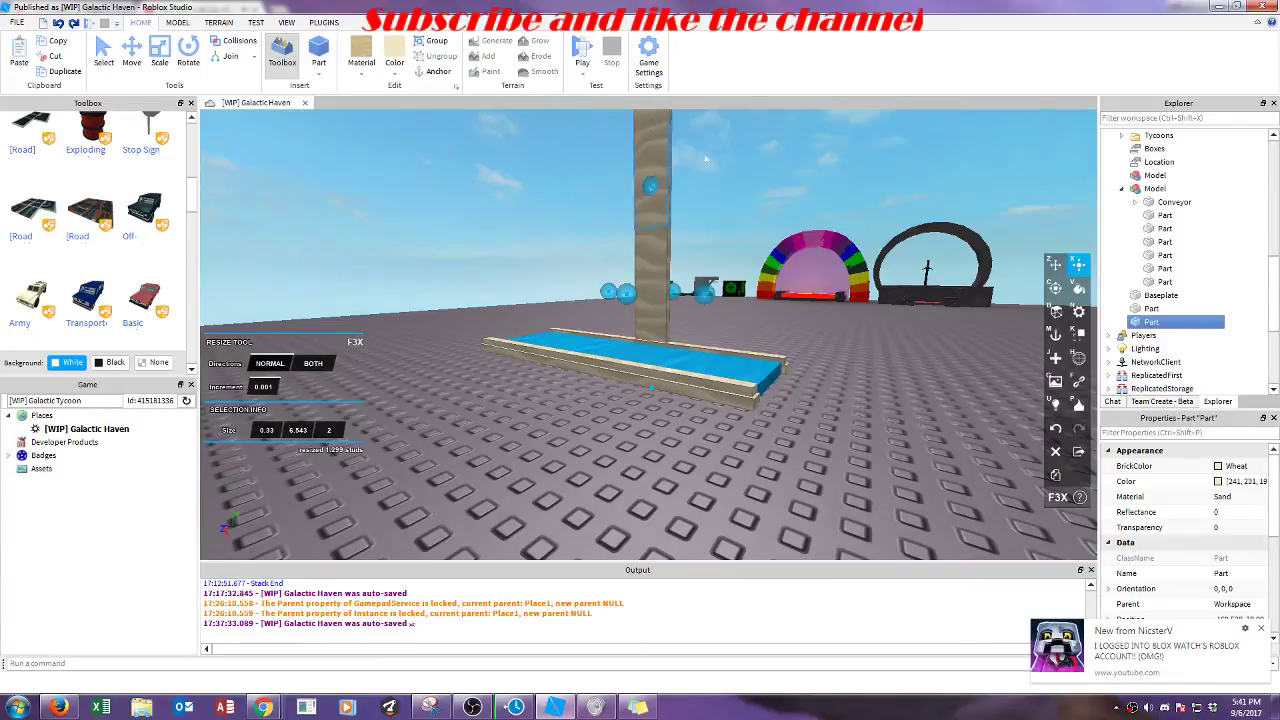
{"action": "left_click", "coordinate": [648, 172]}
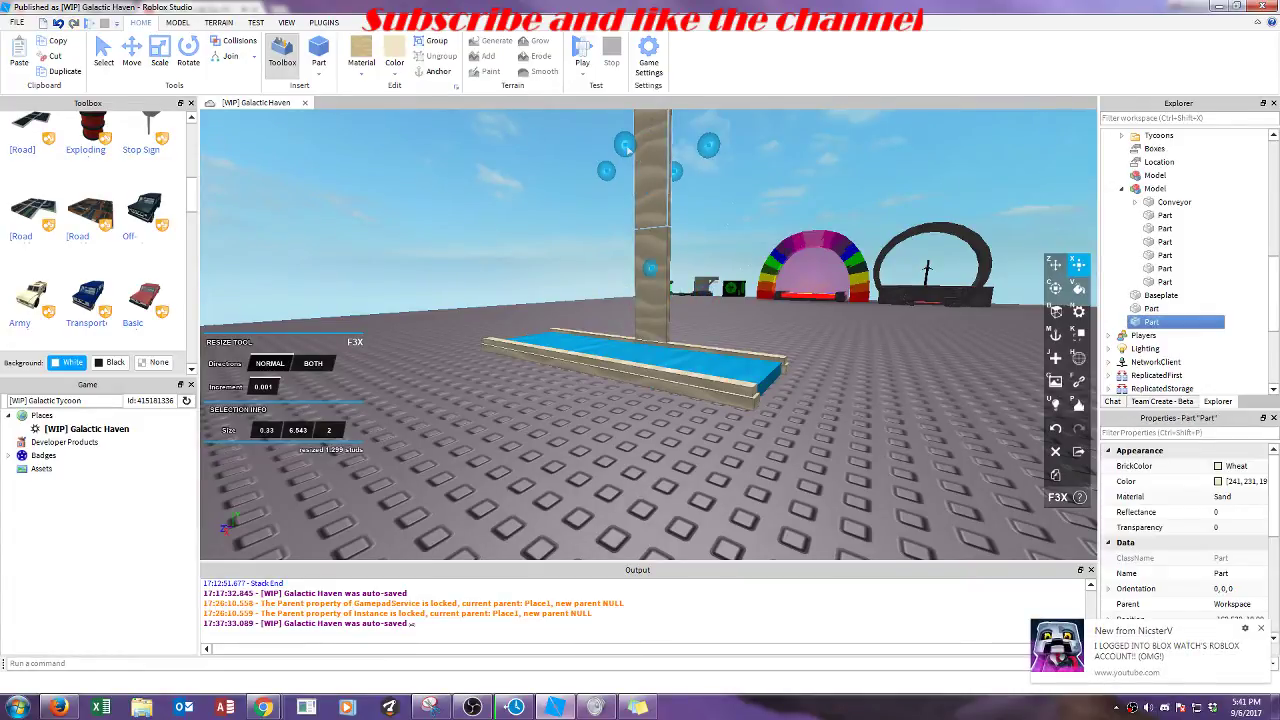
{"action": "key", "text": "ctrl+t"}
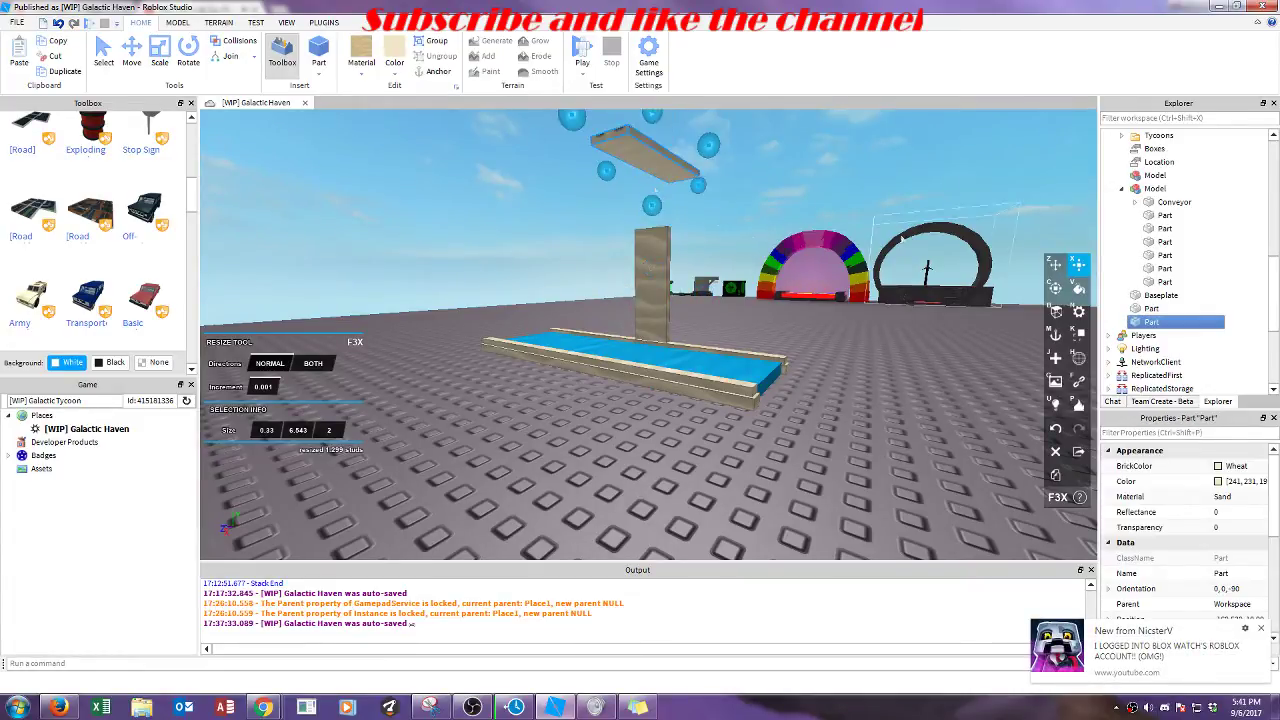
{"action": "left_click", "coordinate": [1261, 628]}
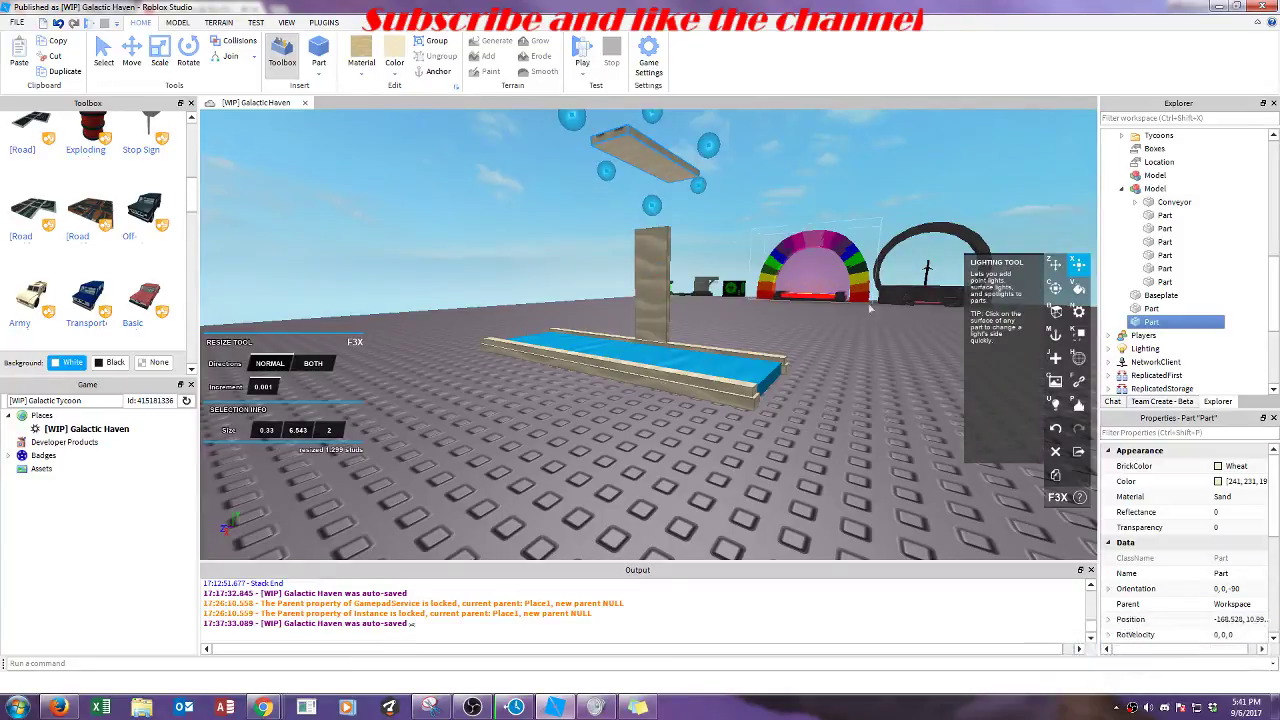
Step: Enter full screen and lower the flat panel onto the upright, reaching over the belt at about -165.47, 7.66, 203.20
{"action": "left_click", "coordinate": [286, 22]}
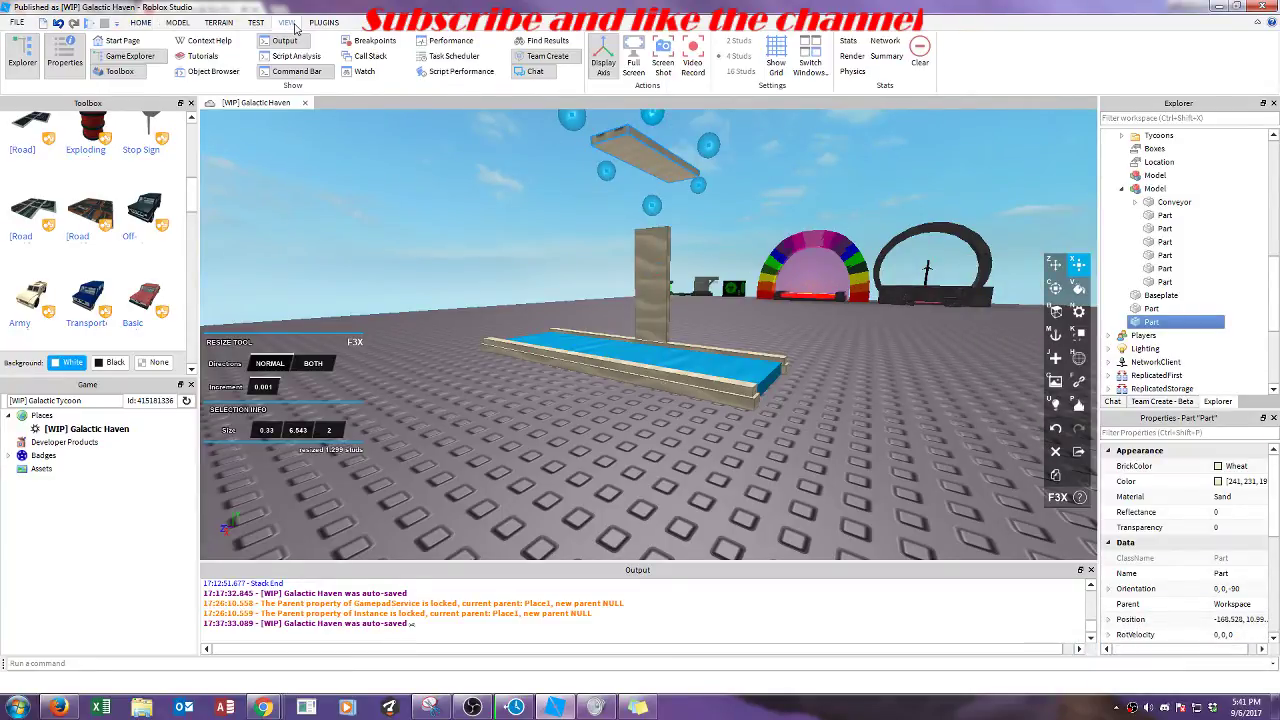
{"action": "left_click", "coordinate": [632, 62]}
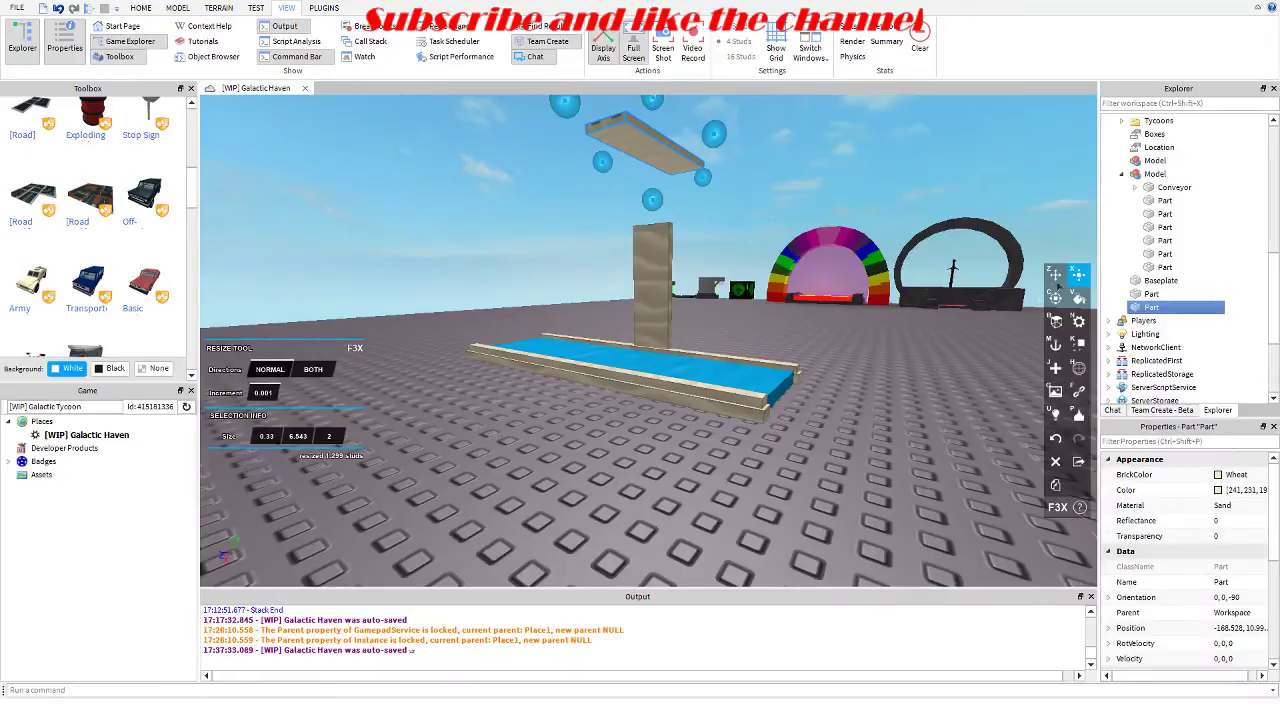
{"action": "key", "text": "z"}
{"action": "left_click_drag", "start_coordinate": [623, 188], "coordinate": [556, 192]}
{"action": "left_click", "coordinate": [572, 190]}
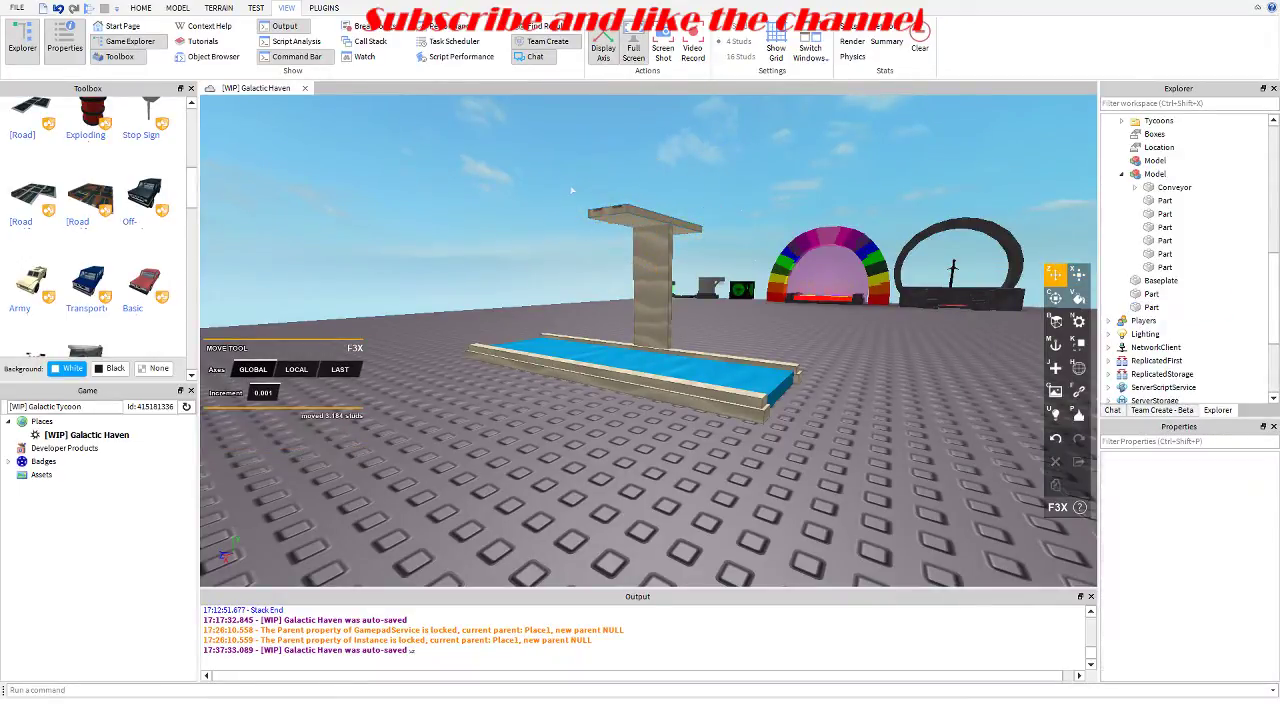
{"action": "left_click_drag", "start_coordinate": [591, 200], "coordinate": [475, 215]}
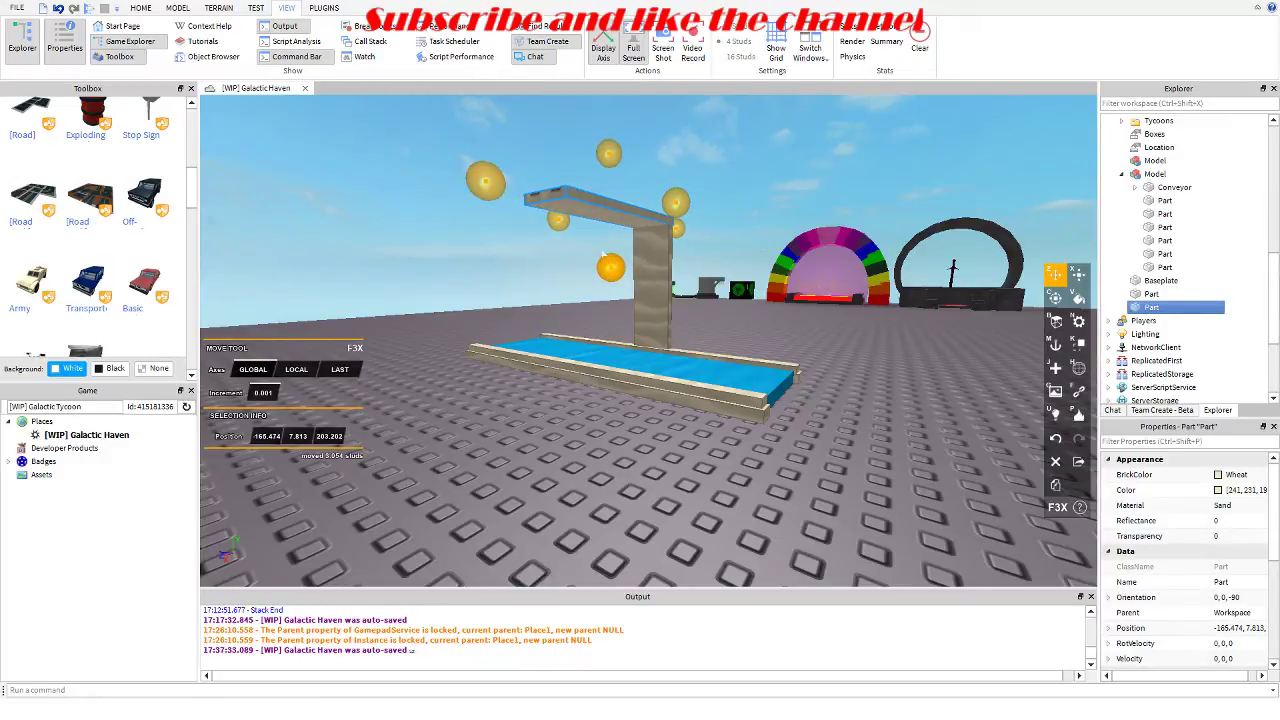
{"action": "left_click_drag", "start_coordinate": [603, 256], "coordinate": [603, 260]}
Step: Shorten the crossbeam to about 5.03 studs, then leave full screen and maximize the window
{"action": "key", "text": "a"}
{"action": "right_click_drag", "start_coordinate": [662, 200], "coordinate": [806, 230]}
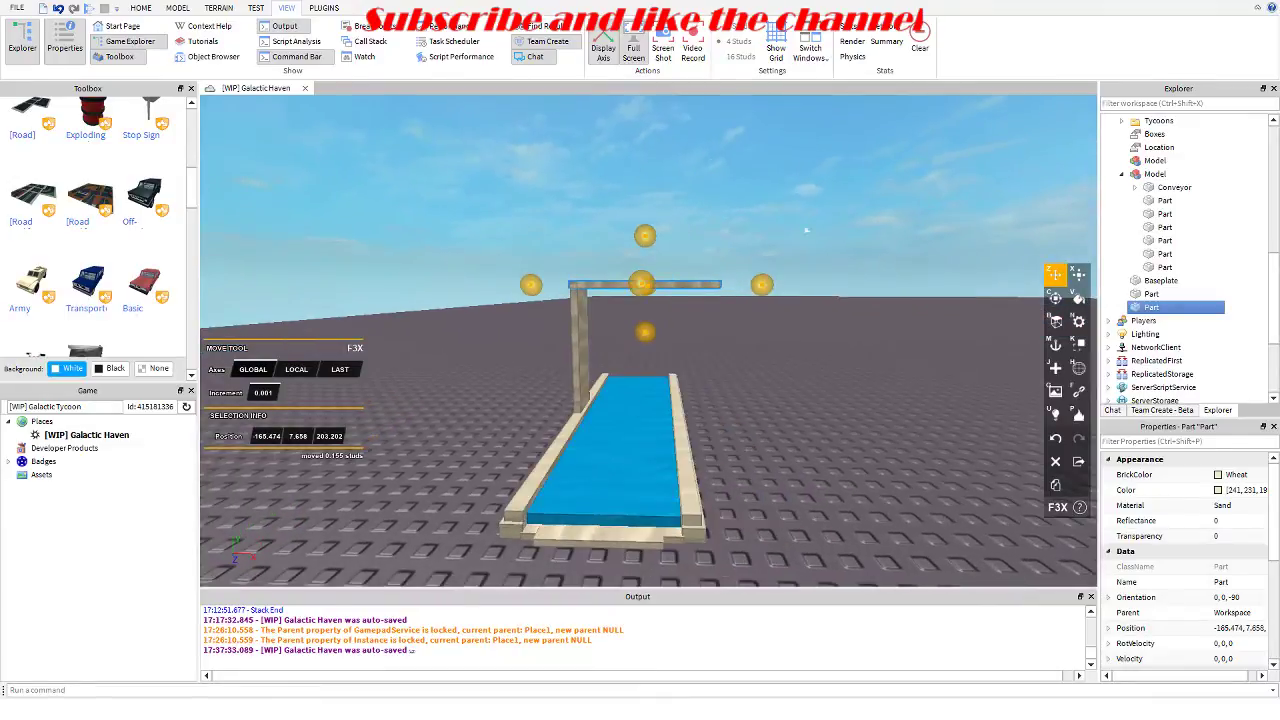
{"action": "left_click", "coordinate": [1078, 273]}
{"action": "left_click_drag", "start_coordinate": [762, 285], "coordinate": [725, 289]}
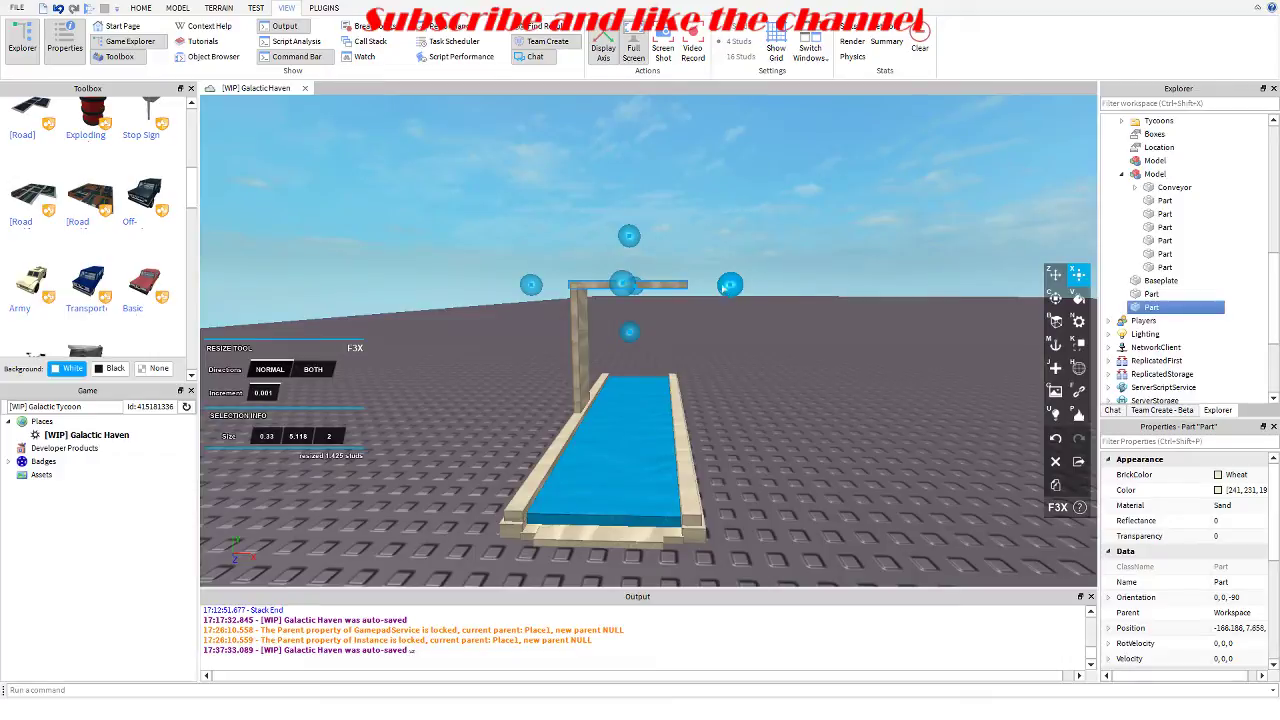
{"action": "left_click_drag", "start_coordinate": [525, 270], "coordinate": [528, 276]}
{"action": "left_click", "coordinate": [633, 46]}
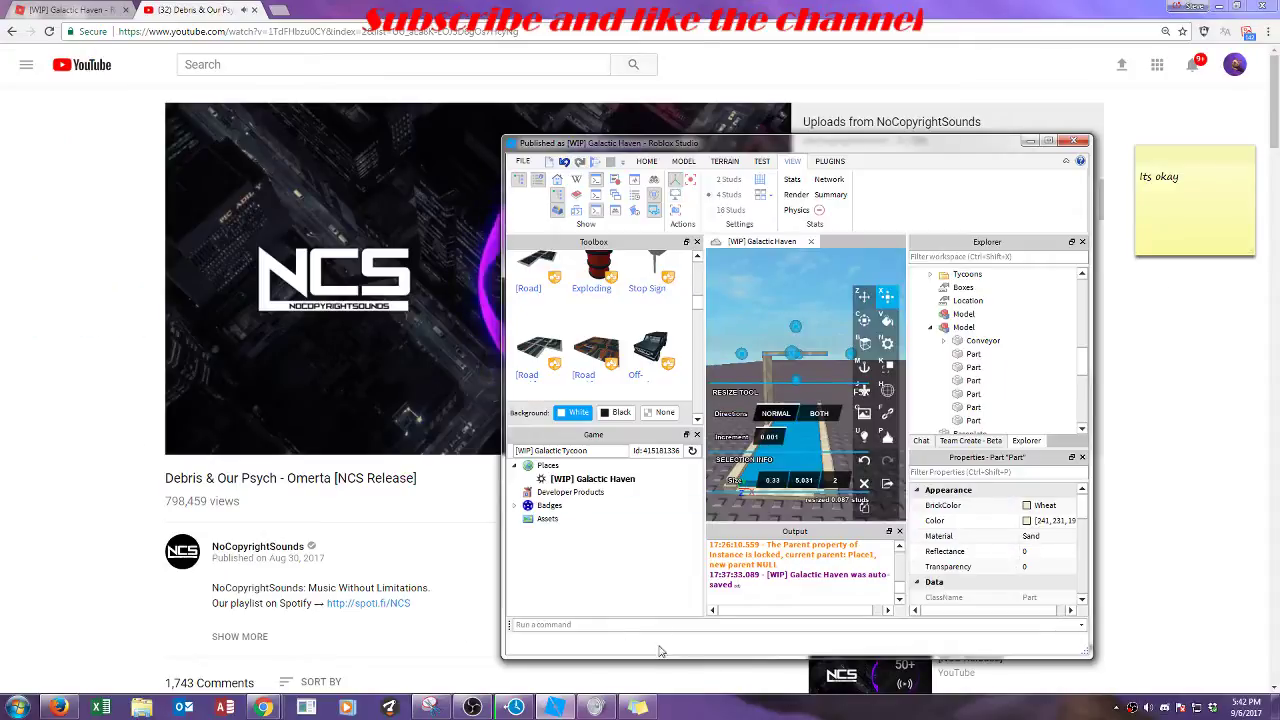
{"action": "left_click", "coordinate": [1048, 140]}
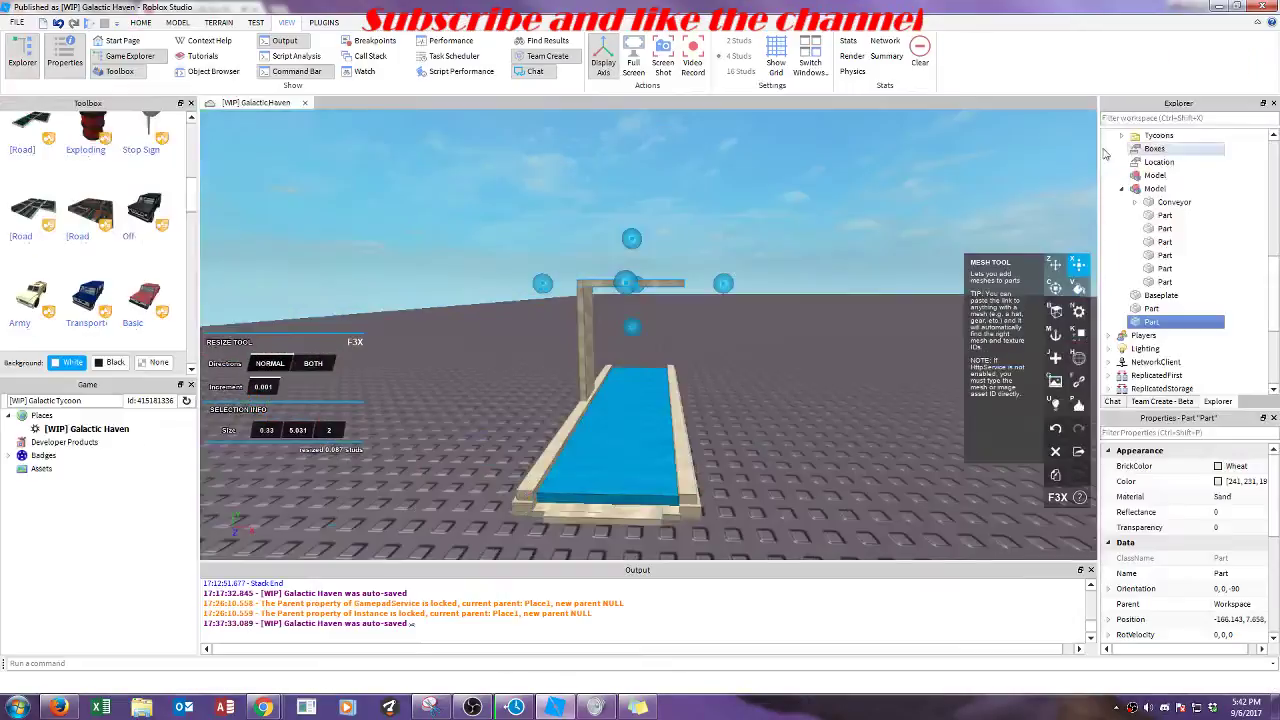
Step: Switch to Sticky Notes, replace the note's text with "WOW I SUCK" and return to Roblox Studio
{"action": "left_click", "coordinate": [632, 708]}
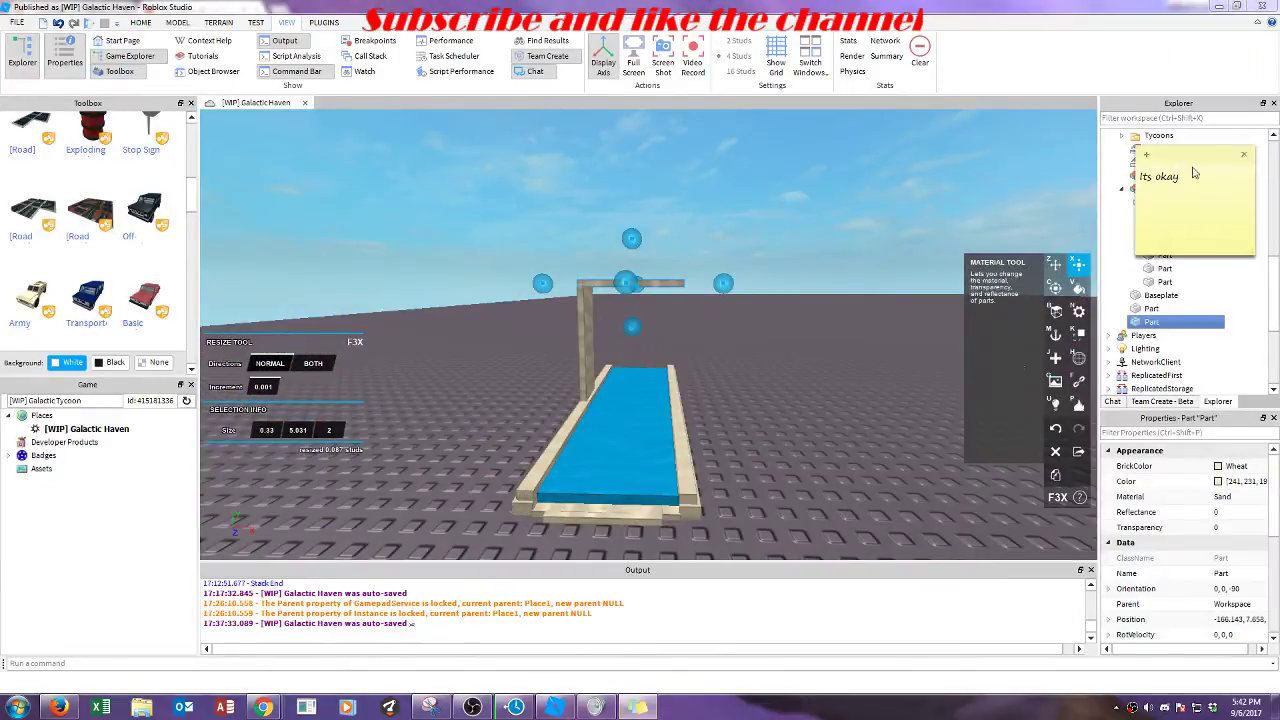
{"action": "key", "text": "ctrl+a"}
{"action": "type", "text": "wow i s"}
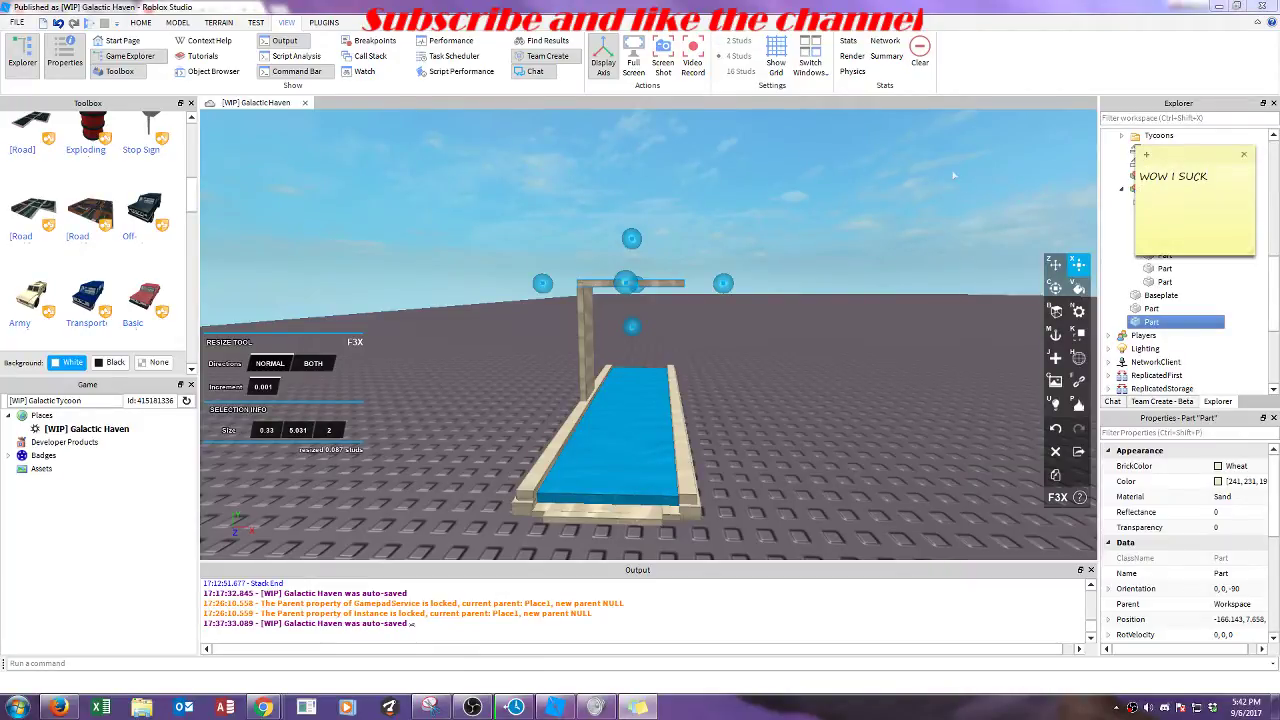
{"action": "left_click", "coordinate": [953, 175]}
Step: Duplicate the upright panel and place the copy under the crossbeam's free end at about -164.00, 4.53, 203.20
{"action": "scroll", "coordinate": [953, 175], "scroll_direction": "up", "scroll_amount": 3}
{"action": "left_click", "coordinate": [526, 387]}
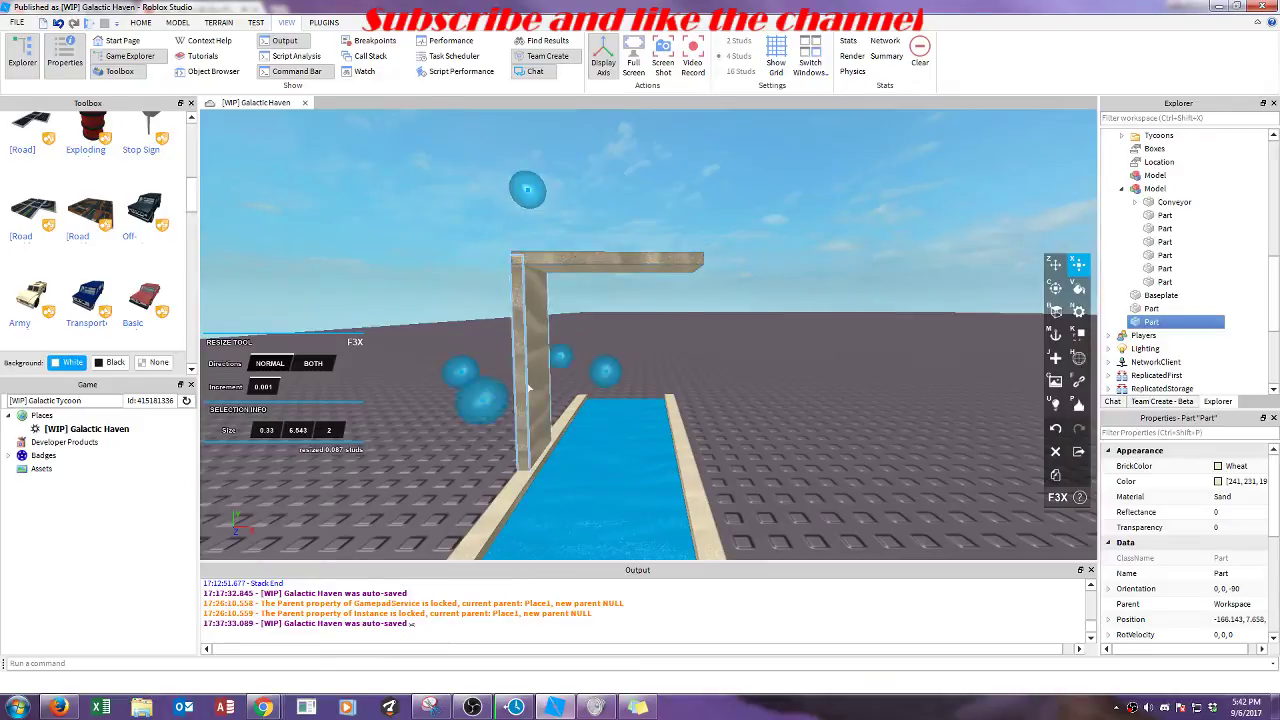
{"action": "key", "text": "ctrl+d"}
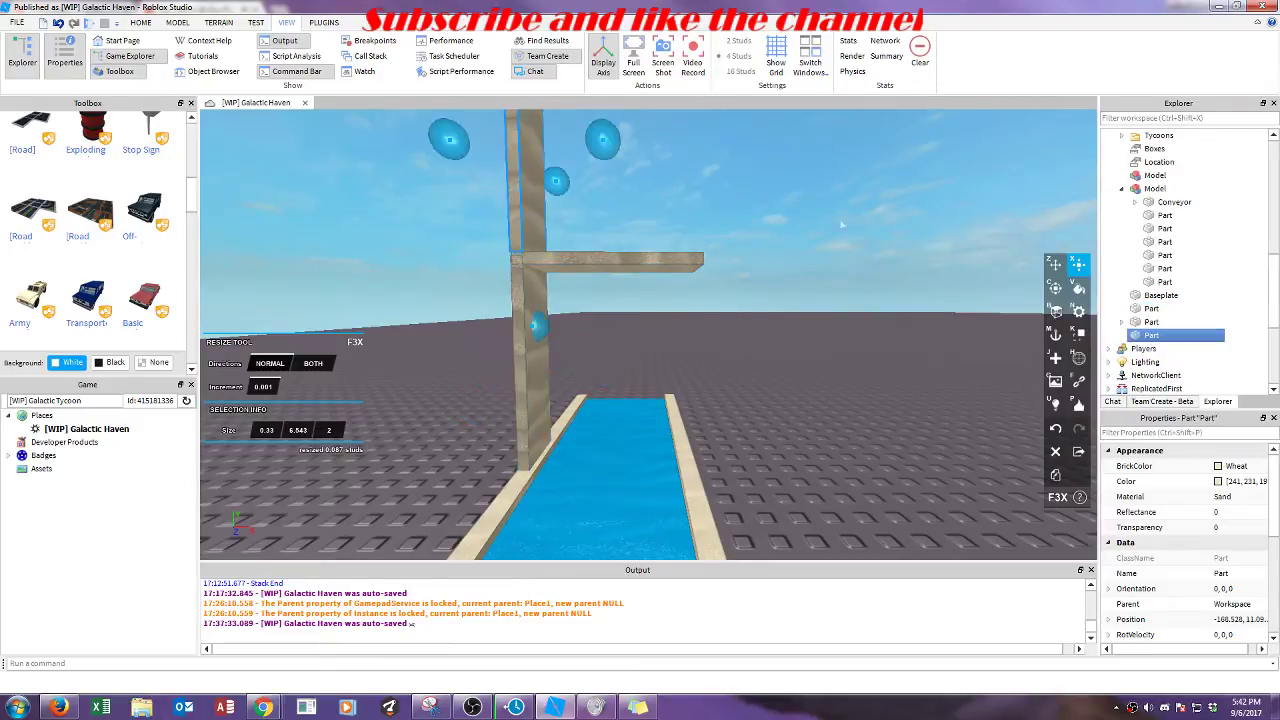
{"action": "left_click", "coordinate": [1058, 263]}
{"action": "left_click_drag", "start_coordinate": [612, 150], "coordinate": [777, 195]}
{"action": "left_click_drag", "start_coordinate": [704, 327], "coordinate": [649, 536]}
{"action": "left_click_drag", "start_coordinate": [624, 368], "coordinate": [603, 370]}
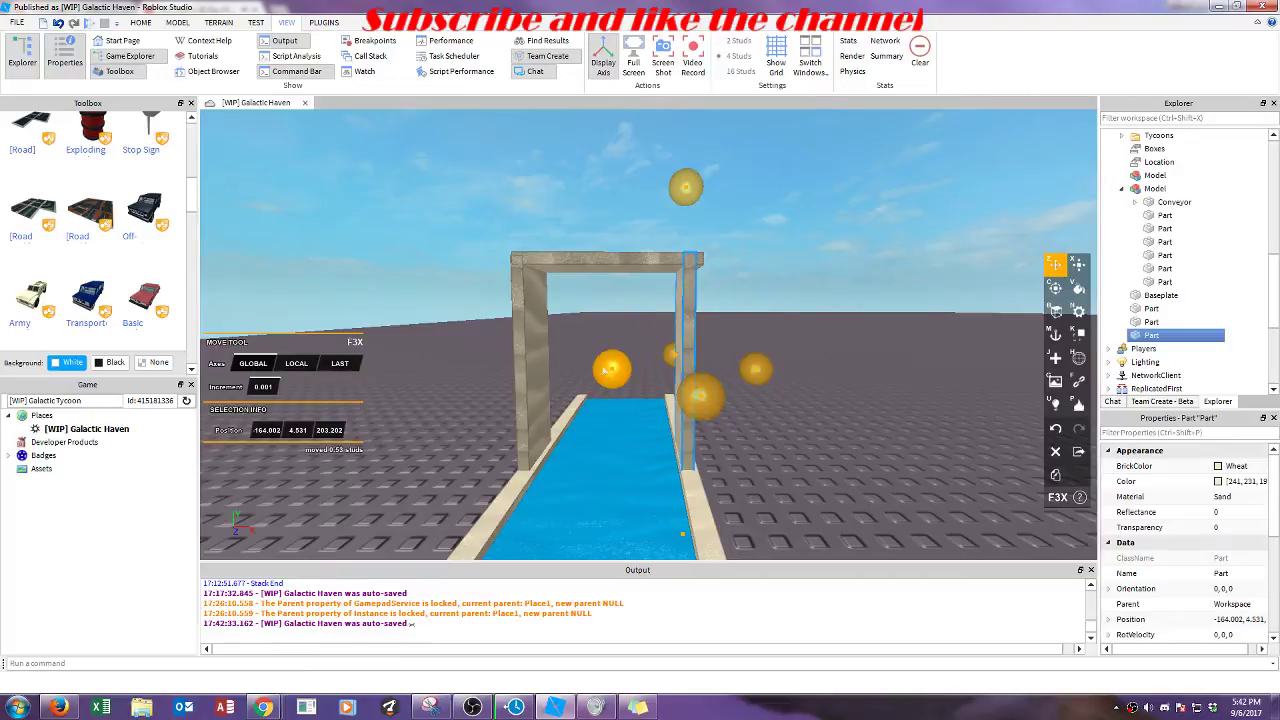
Step: Shift the first upright inward to about X -168.36 and trim both crossbeam ends to a length of about 4.67 studs
{"action": "left_click", "coordinate": [526, 386]}
{"action": "left_click_drag", "start_coordinate": [595, 367], "coordinate": [601, 369]}
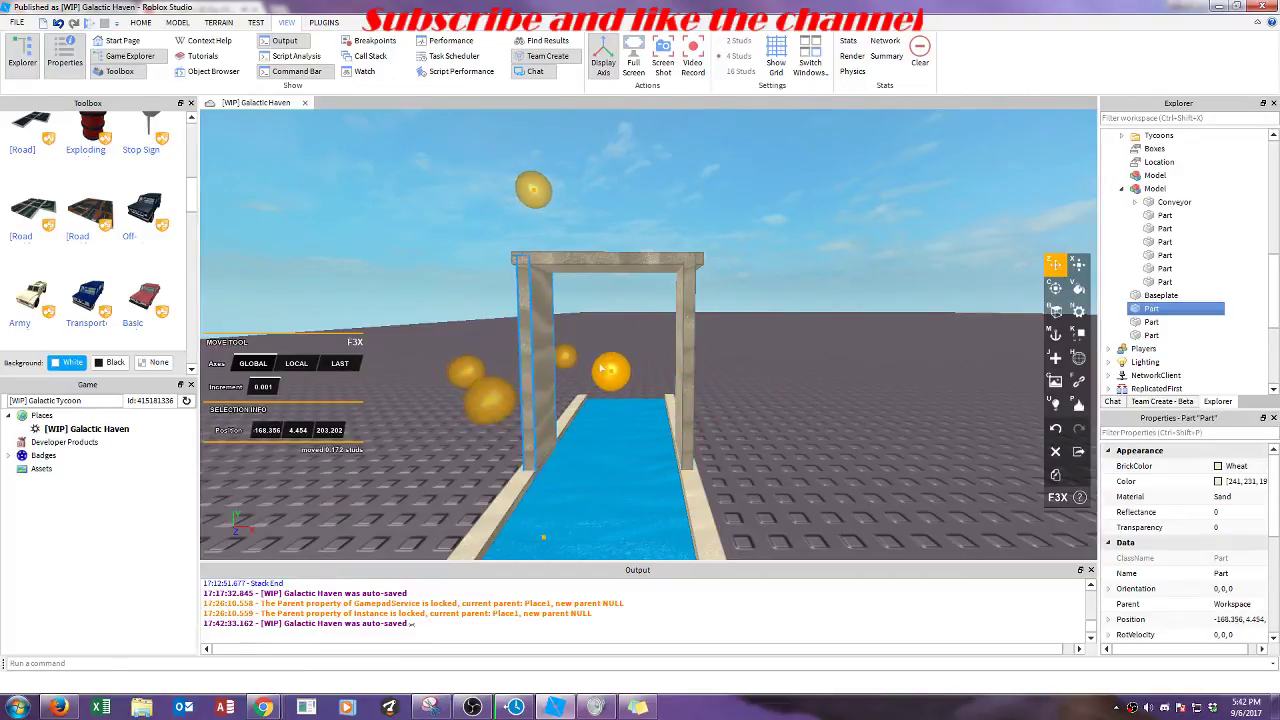
{"action": "left_click", "coordinate": [640, 260]}
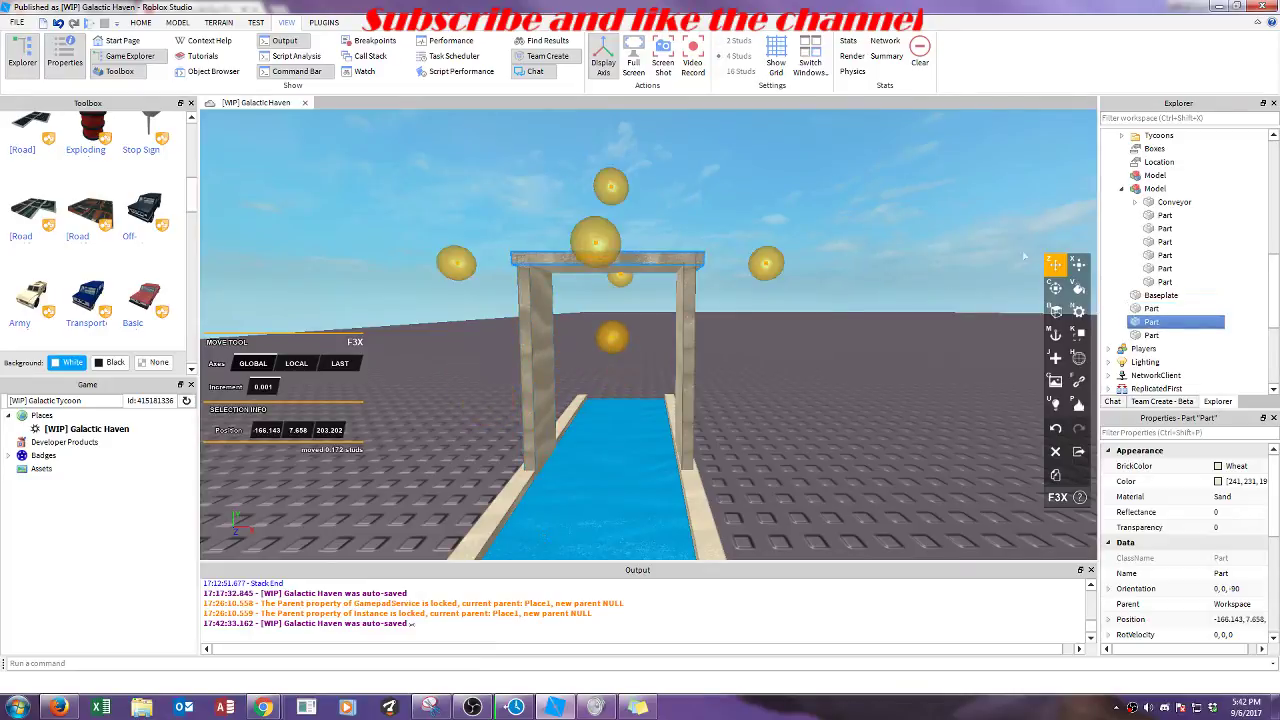
{"action": "key", "text": "x"}
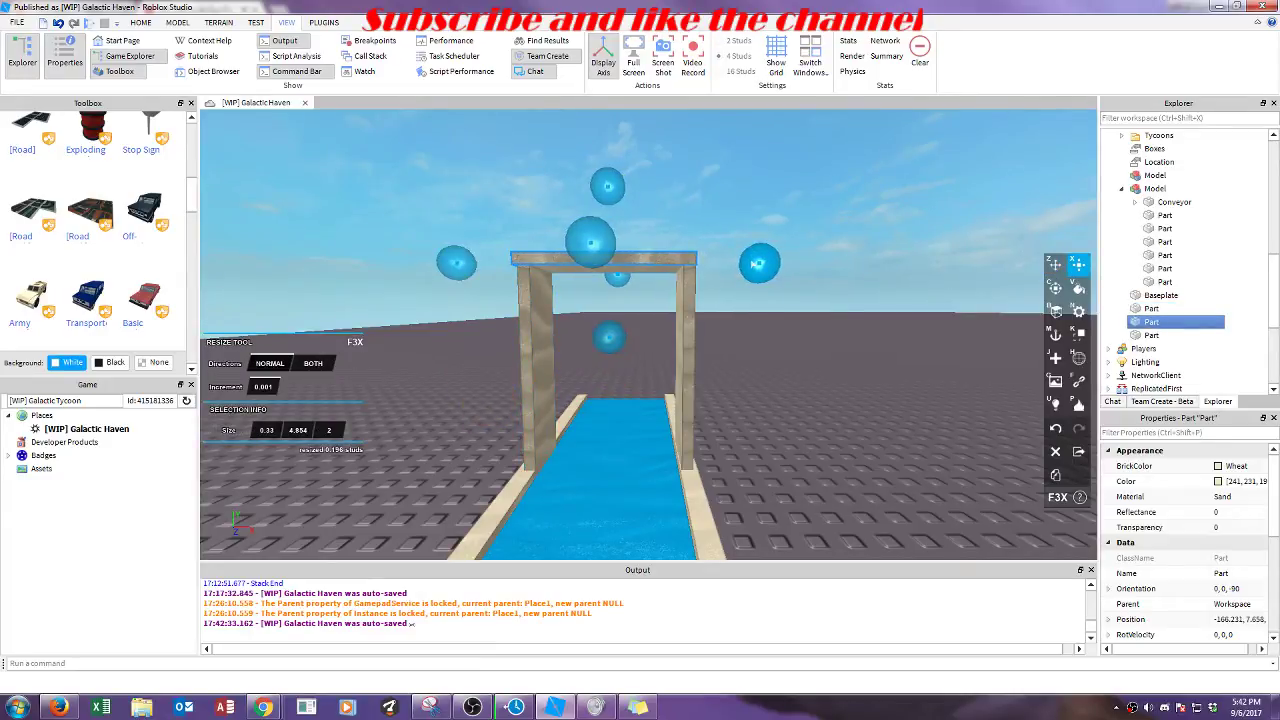
{"action": "left_click_drag", "start_coordinate": [448, 256], "coordinate": [451, 257]}
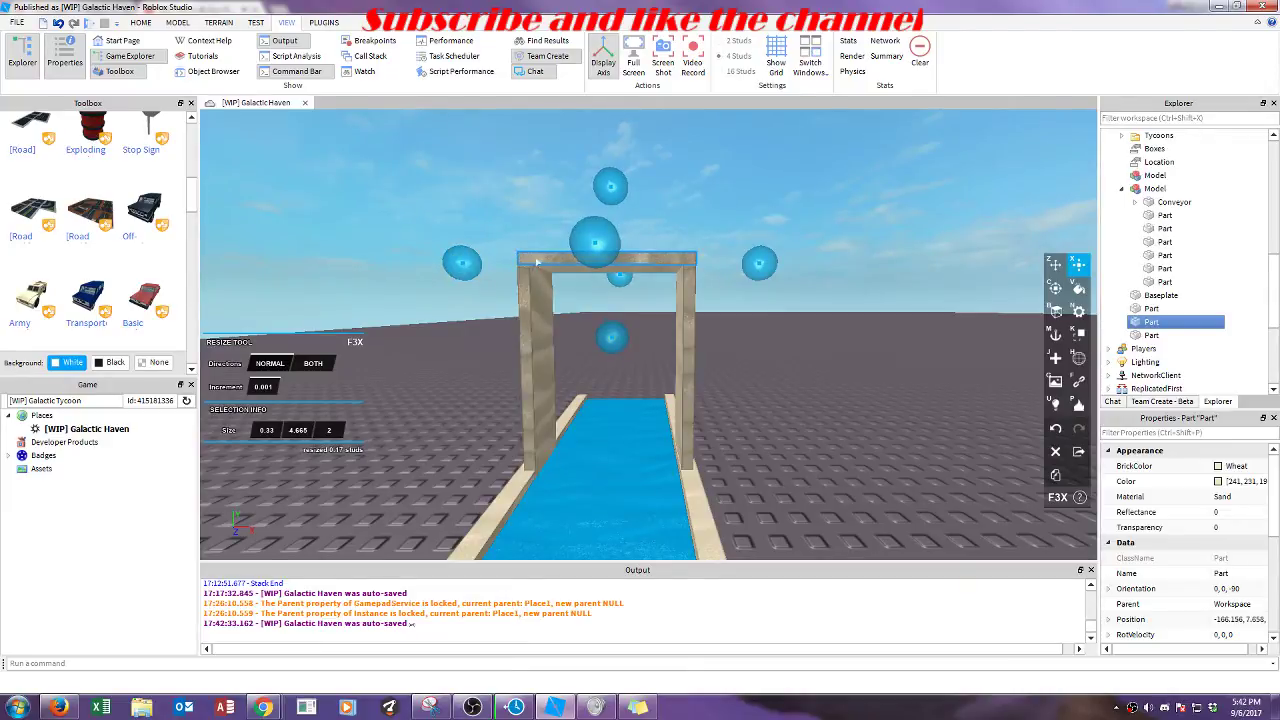
Step: Give both uprights and the crossbeam of the arch the Grass material and the Mint colour
{"action": "left_click", "coordinate": [524, 341], "text": "shift"}
{"action": "left_click", "coordinate": [674, 345], "text": "shift"}
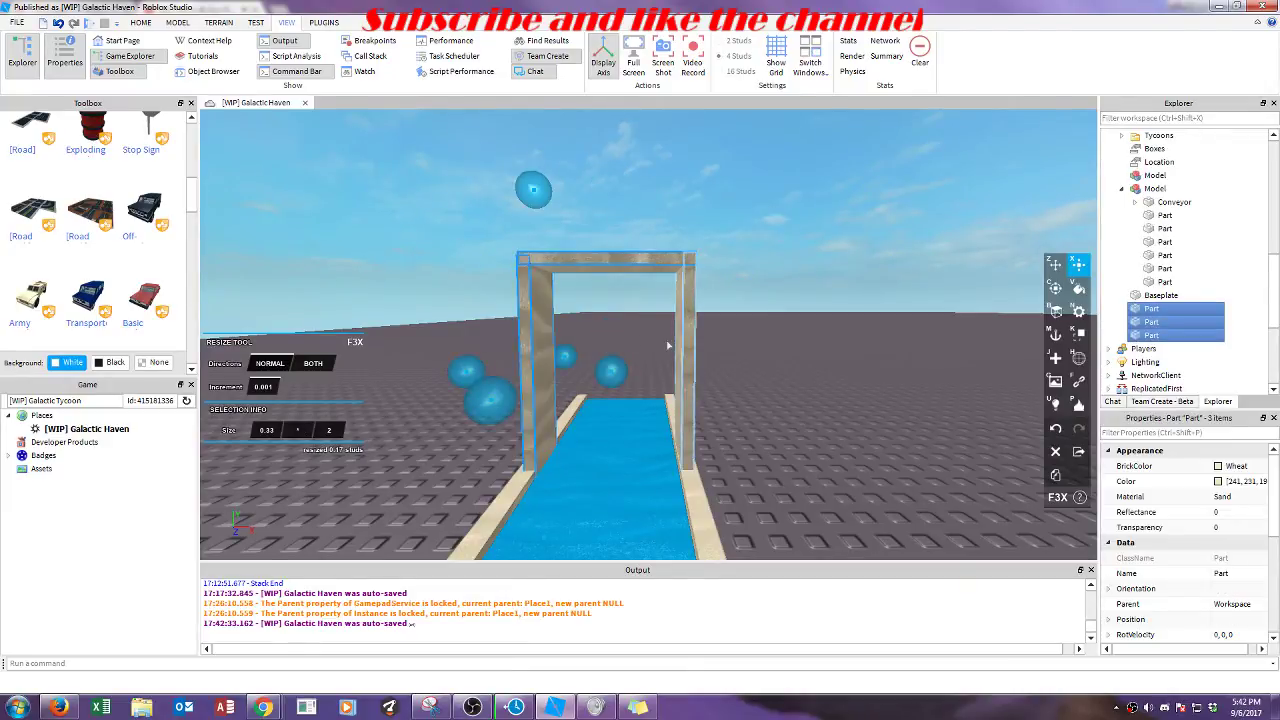
{"action": "left_click", "coordinate": [140, 22]}
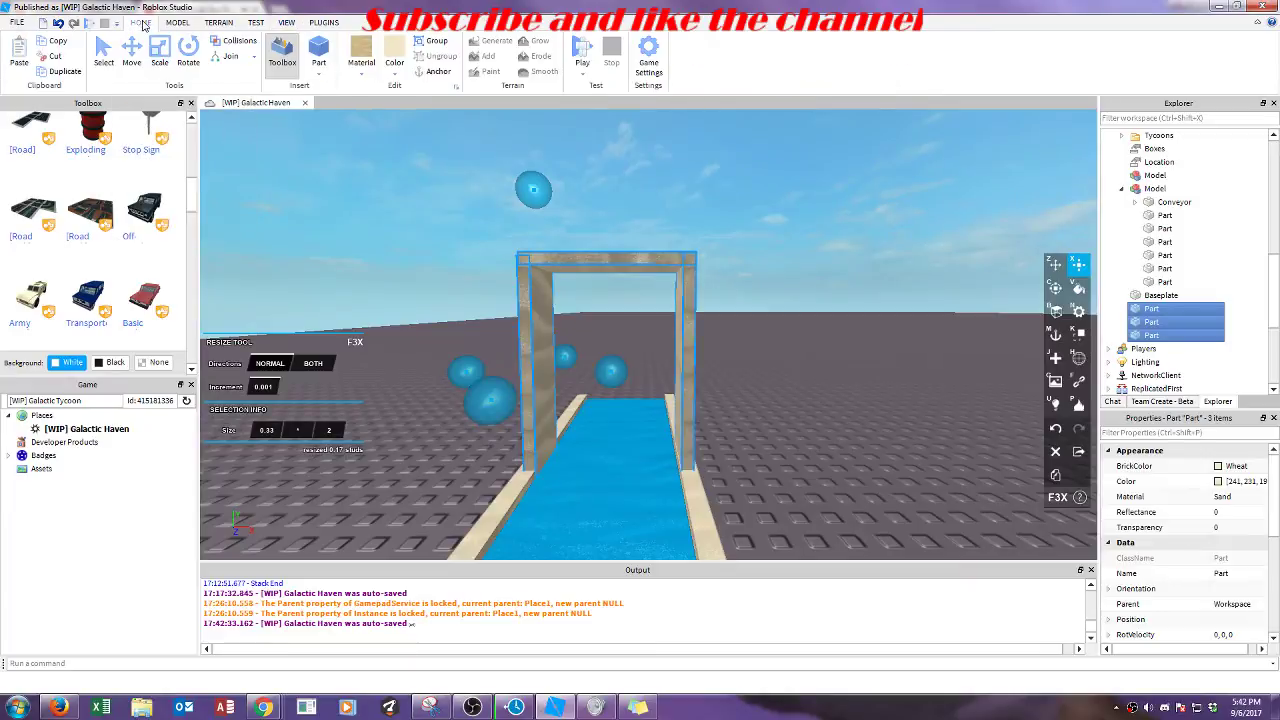
{"action": "left_click", "coordinate": [361, 60]}
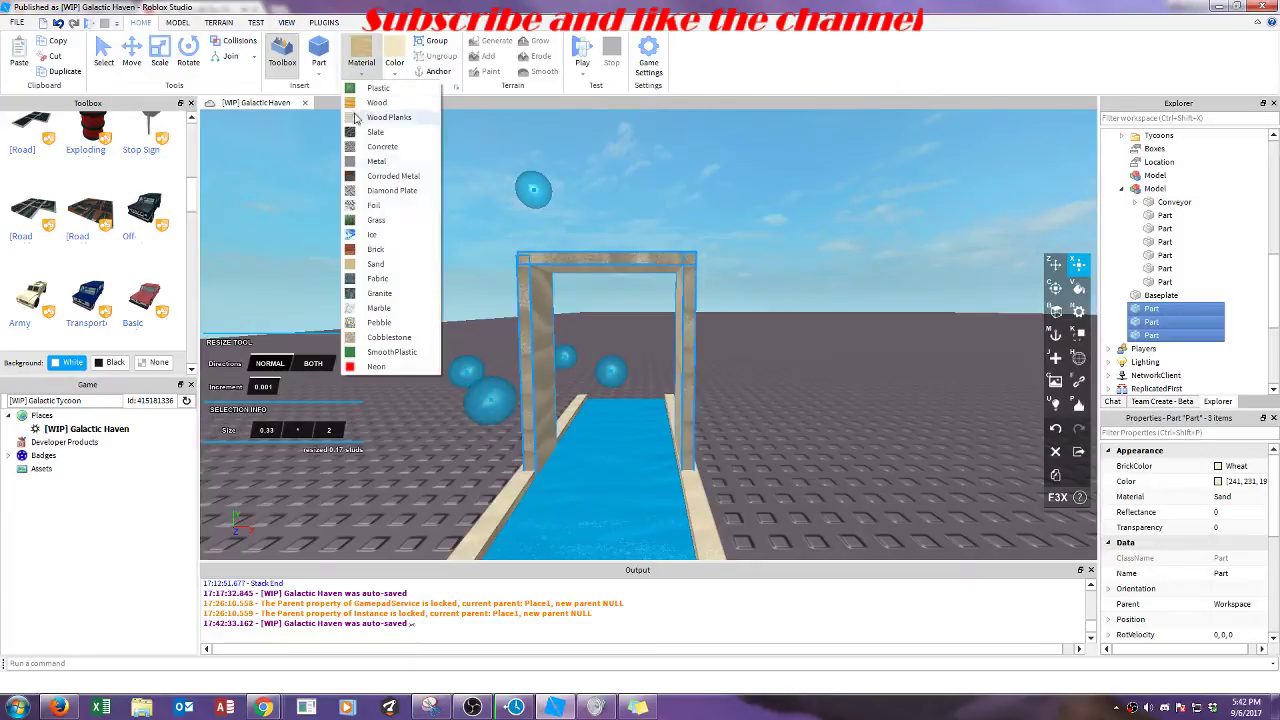
{"action": "left_click", "coordinate": [375, 219]}
{"action": "right_click_drag", "start_coordinate": [600, 150], "coordinate": [630, 142]}
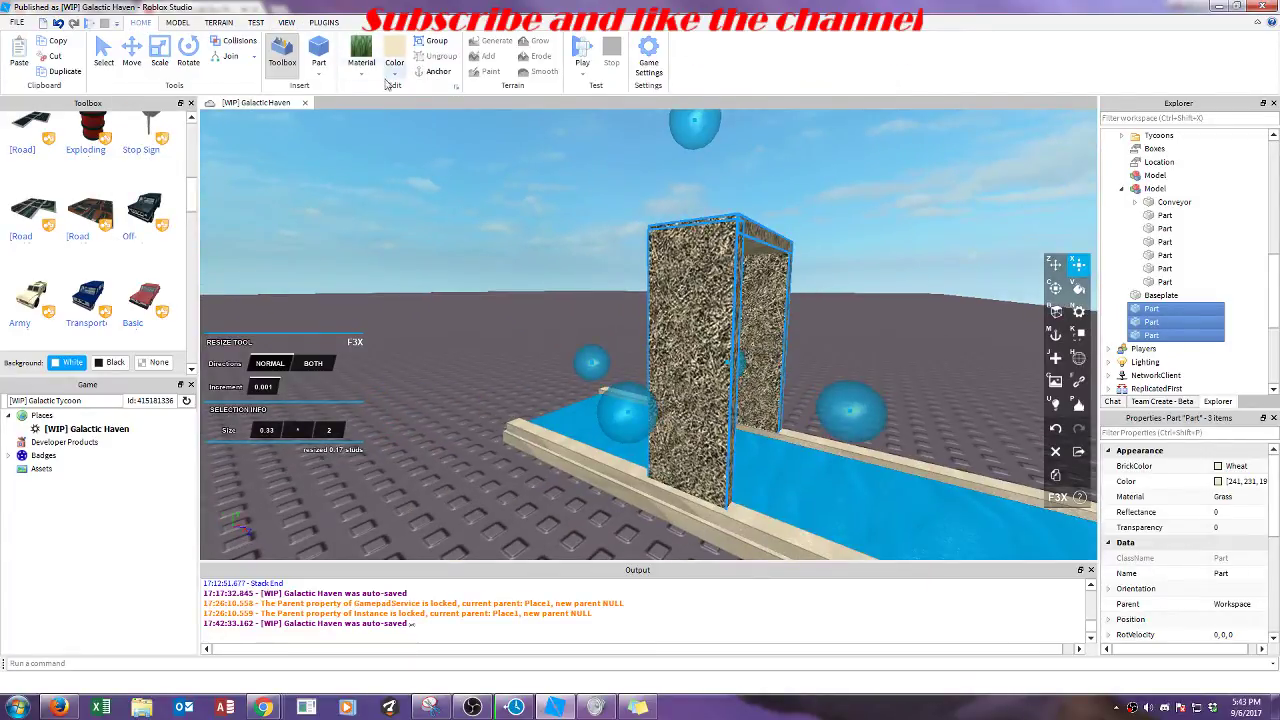
{"action": "left_click", "coordinate": [394, 62]}
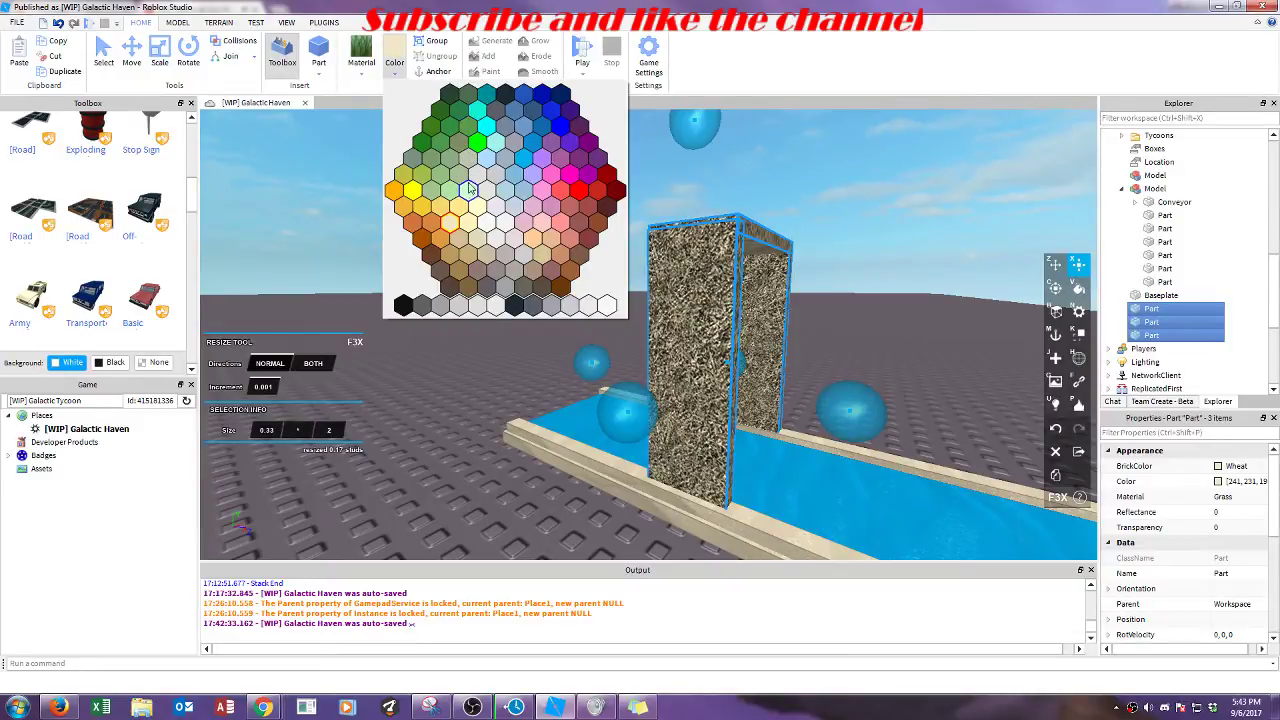
{"action": "left_click", "coordinate": [451, 193]}
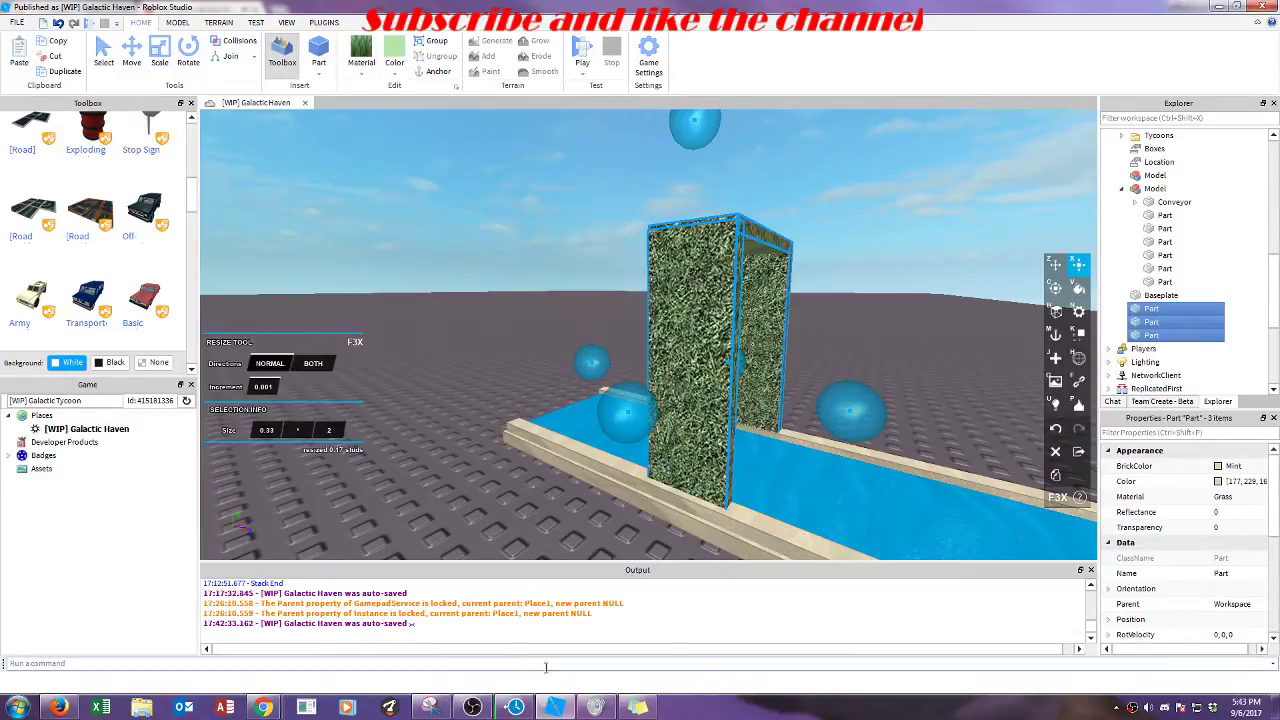
Step: Switch to Sticky Notes and replace the note's text with "can i make bambo no -_"
{"action": "left_click", "coordinate": [638, 706]}
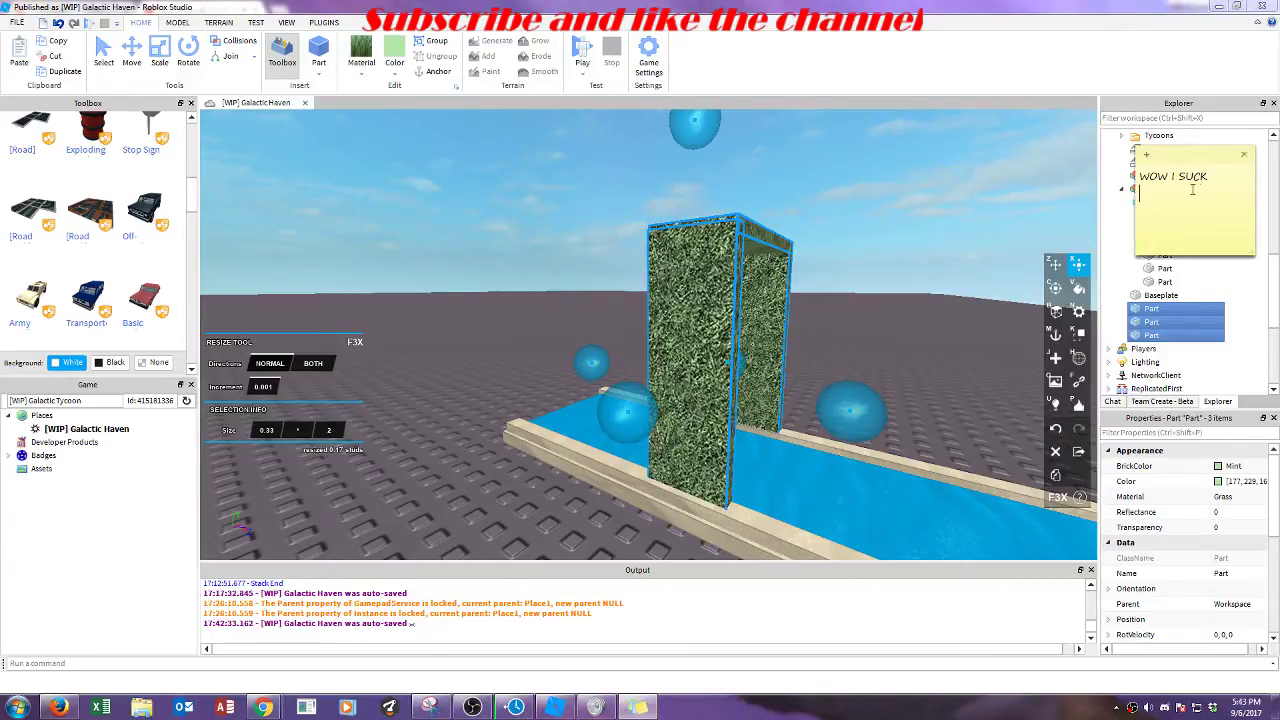
{"action": "left_click_drag", "start_coordinate": [1231, 186], "coordinate": [1126, 178]}
{"action": "key", "text": "BackSpace"}
{"action": "type", "text": "can i make bambo no"}
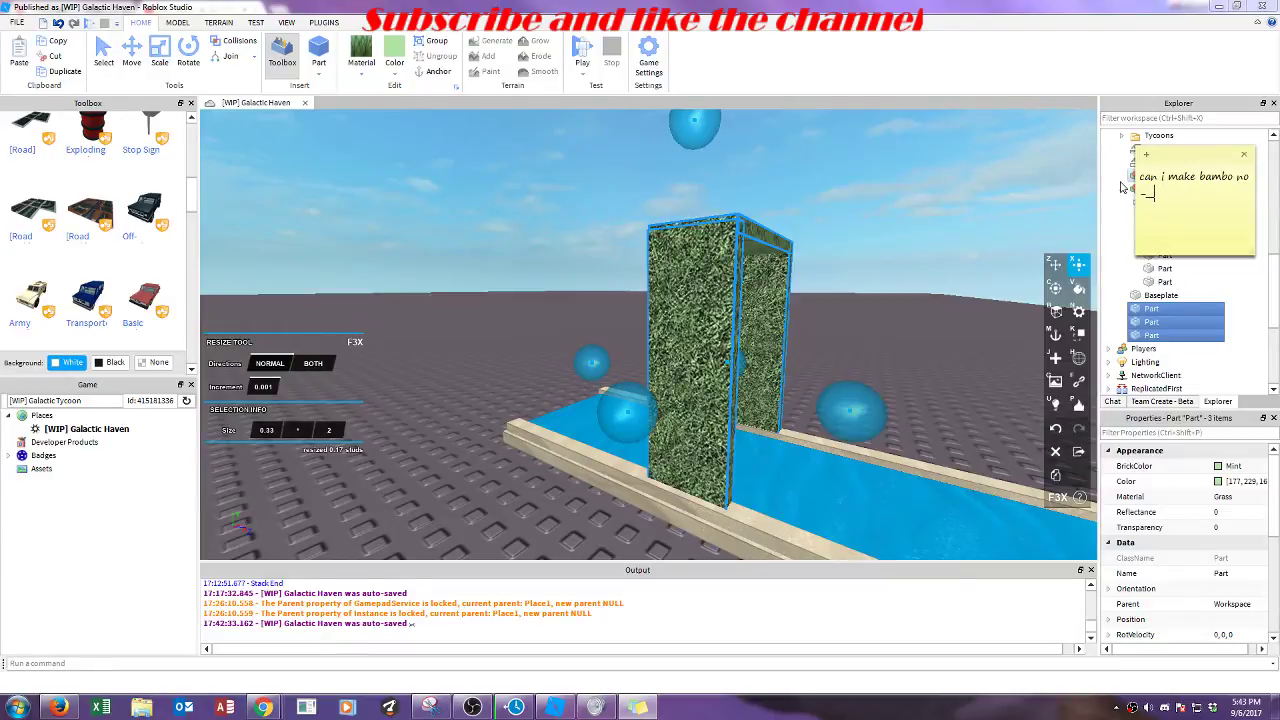
Step: Return to Roblox Studio and search the Toolbox models for "bambo"
{"action": "left_click", "coordinate": [454, 195]}
{"action": "left_click_drag", "start_coordinate": [195, 206], "coordinate": [198, 143]}
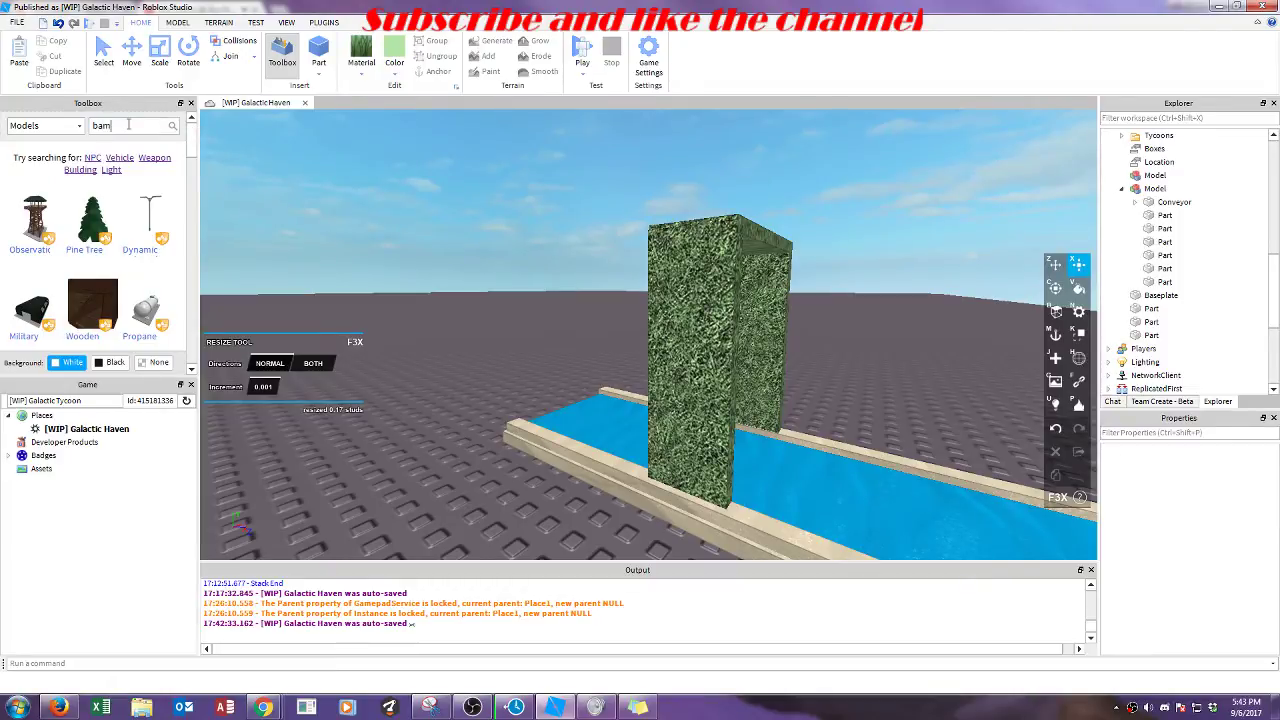
{"action": "key", "text": "Return"}
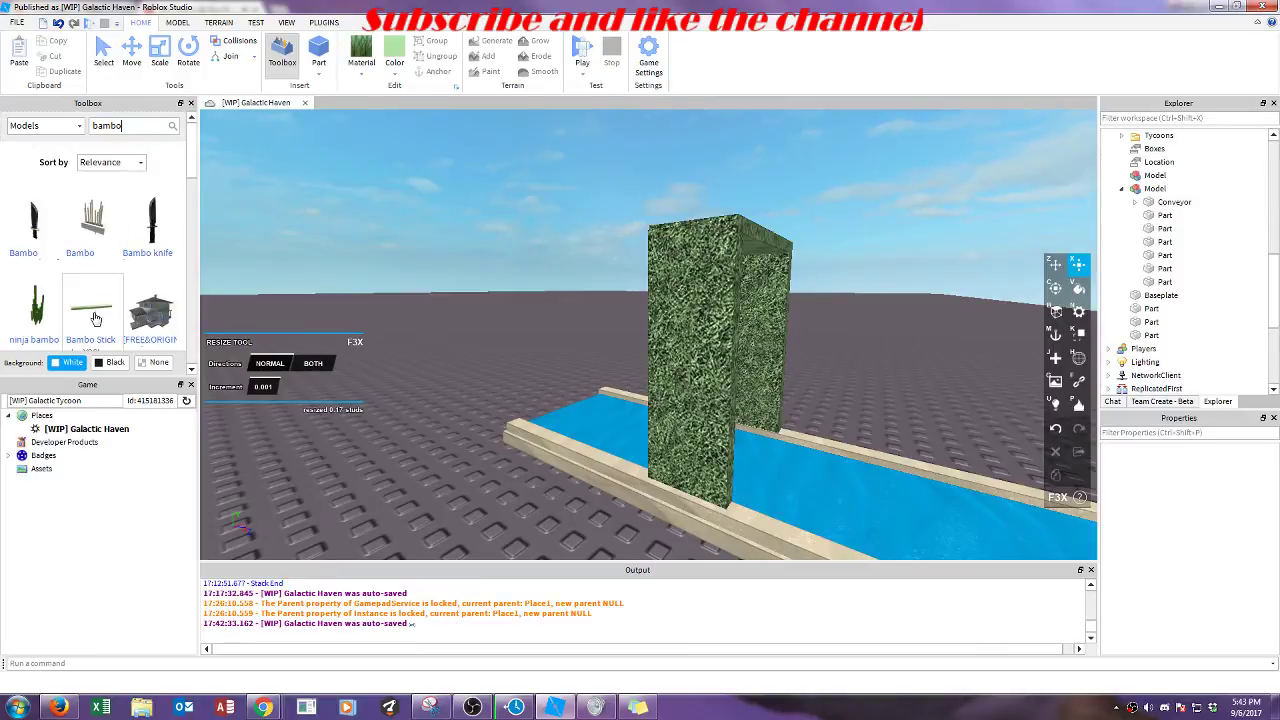
Step: Insert the Bambo Stick model into the 3D view instead of the starter pack
{"action": "left_click", "coordinate": [96, 318]}
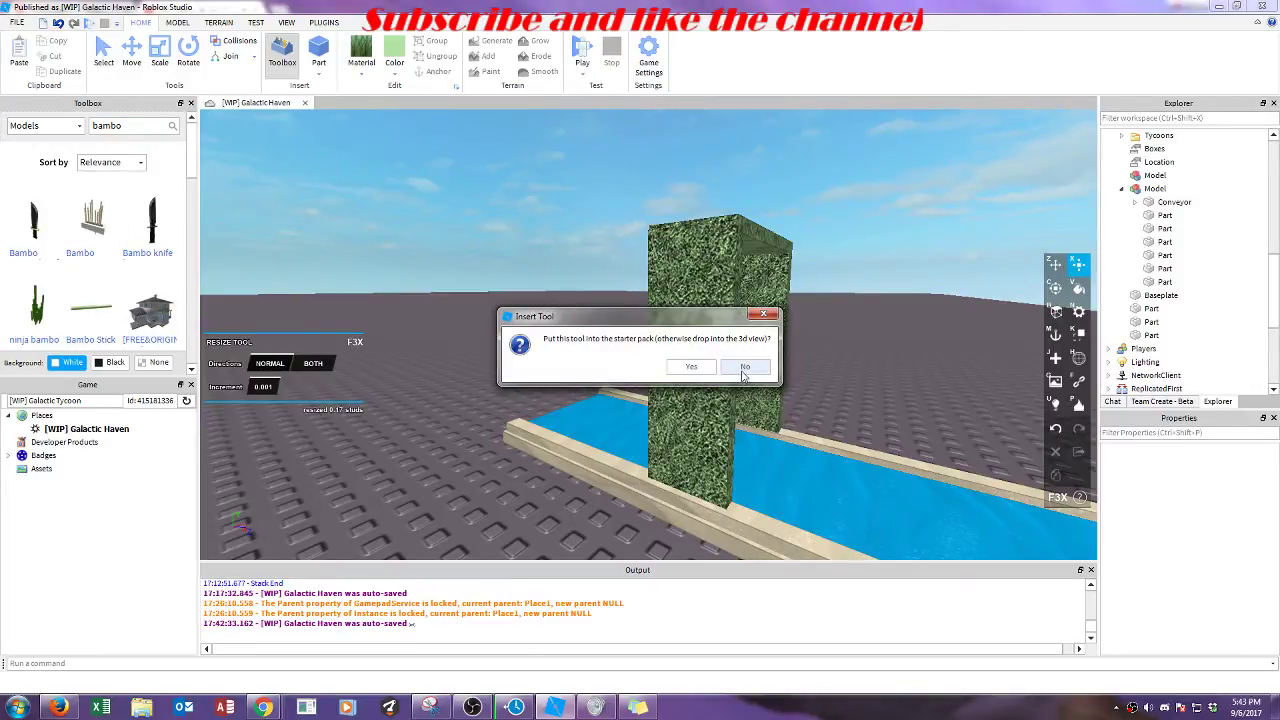
{"action": "left_click", "coordinate": [745, 369]}
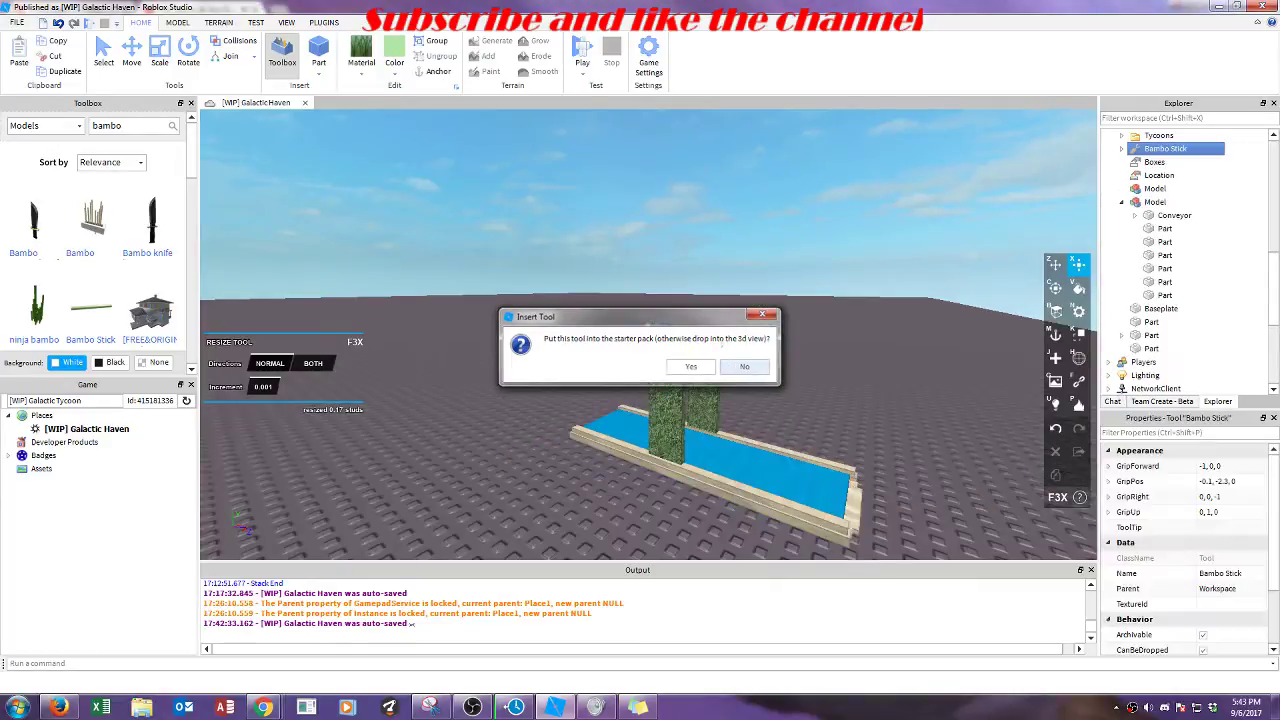
{"action": "right_click_drag", "start_coordinate": [742, 295], "coordinate": [742, 295]}
{"action": "scroll", "coordinate": [742, 295], "scroll_direction": "up", "scroll_amount": 4}
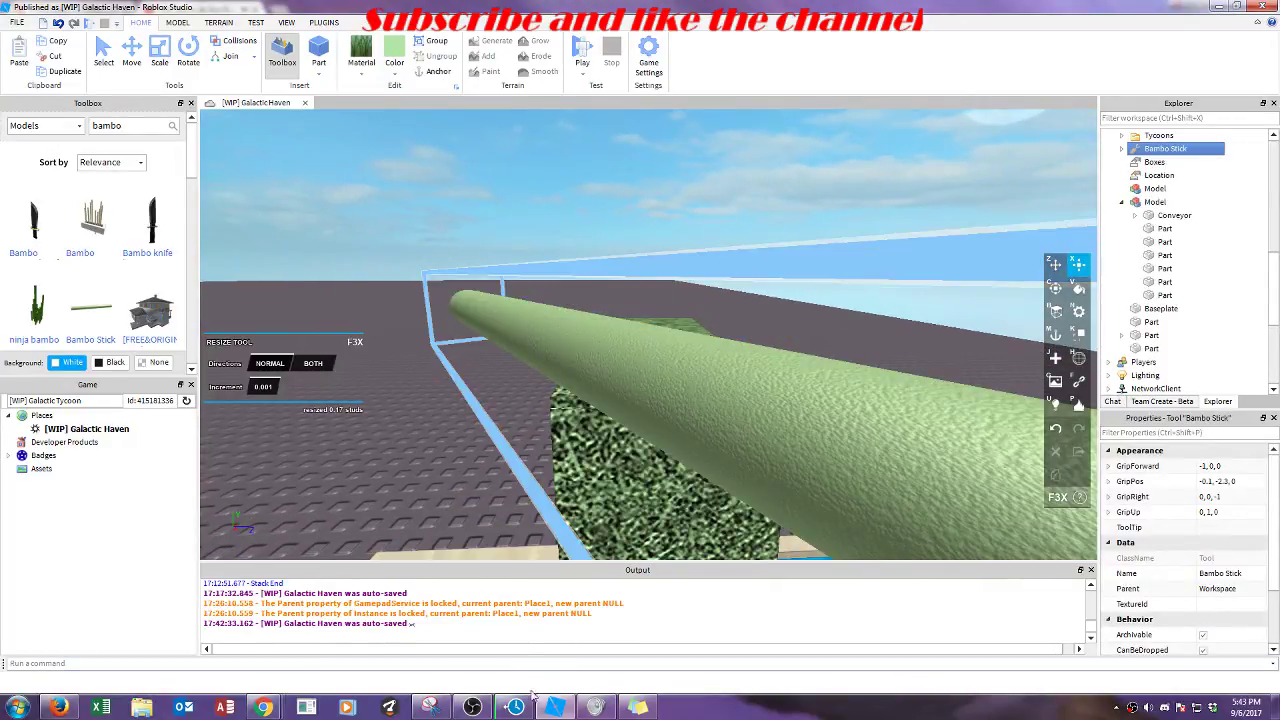
Step: Switch to Sticky Notes and extend the note to "can i make bambo no -_- and i cant spell"
{"action": "left_click", "coordinate": [638, 708]}
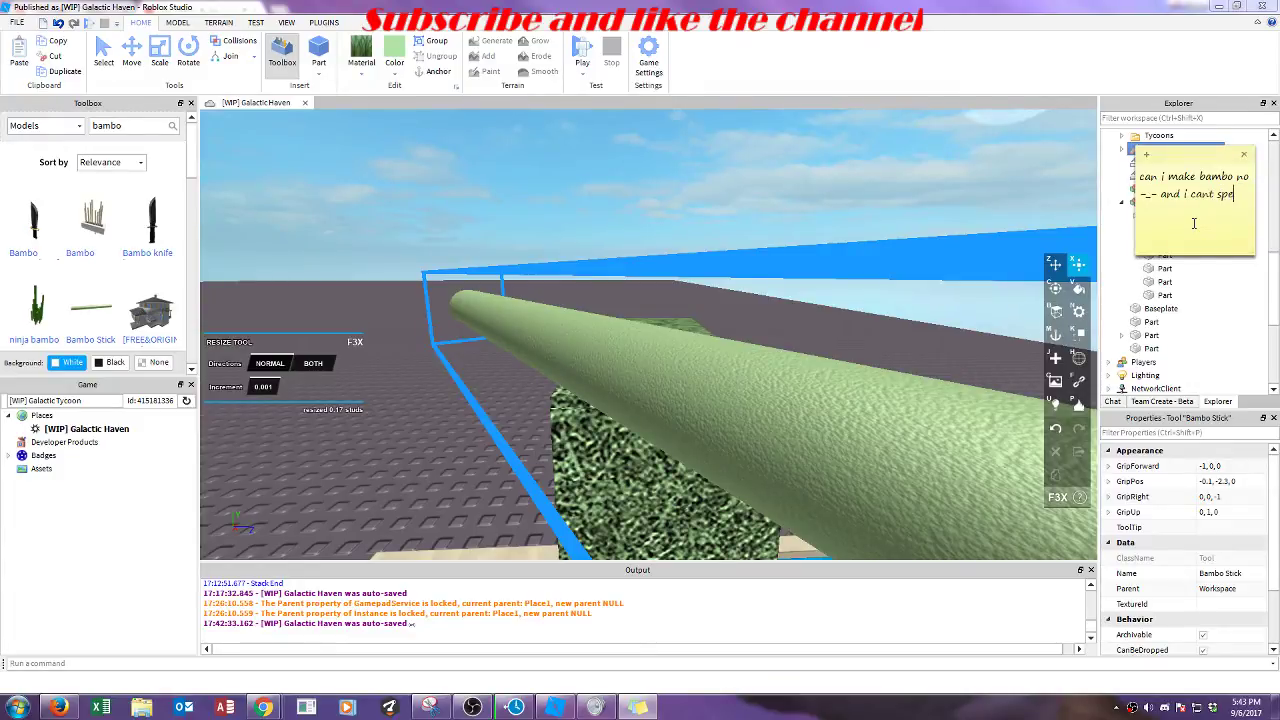
{"action": "left_click", "coordinate": [813, 162]}
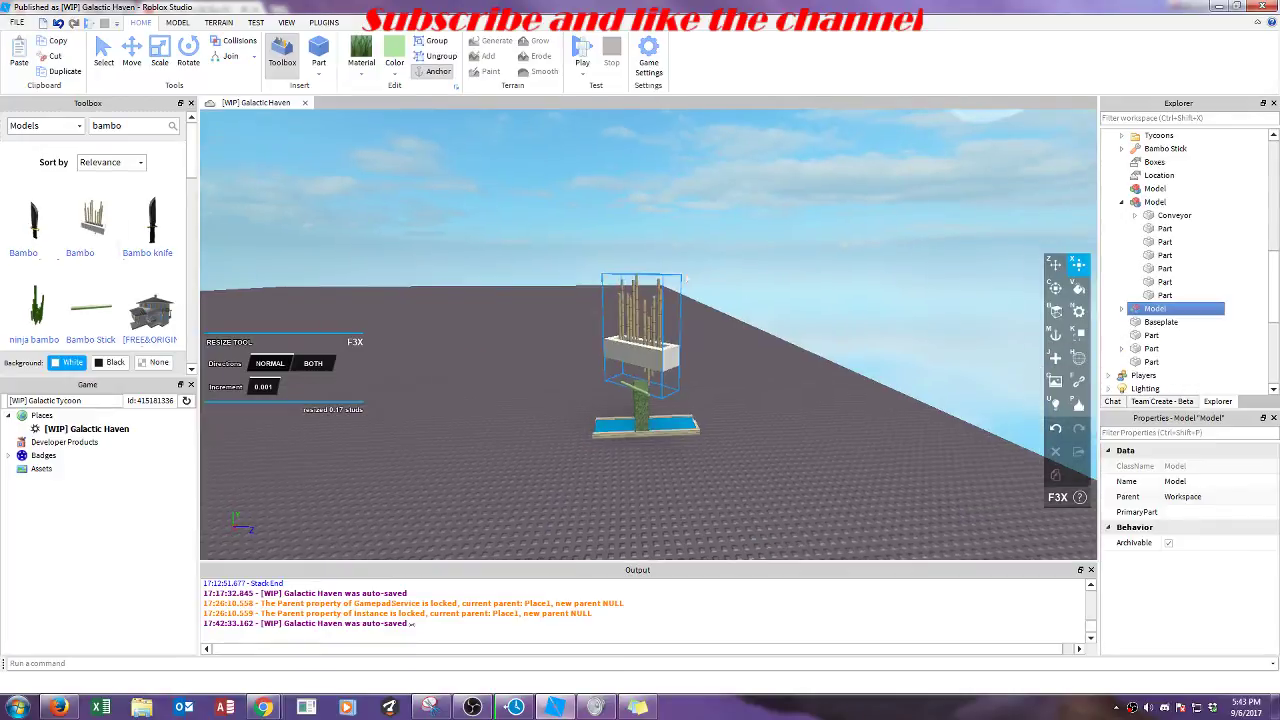
Step: Insert the Bambo planter model and select one of its Dry Bamboo stalks for moving
{"action": "key", "text": "f"}
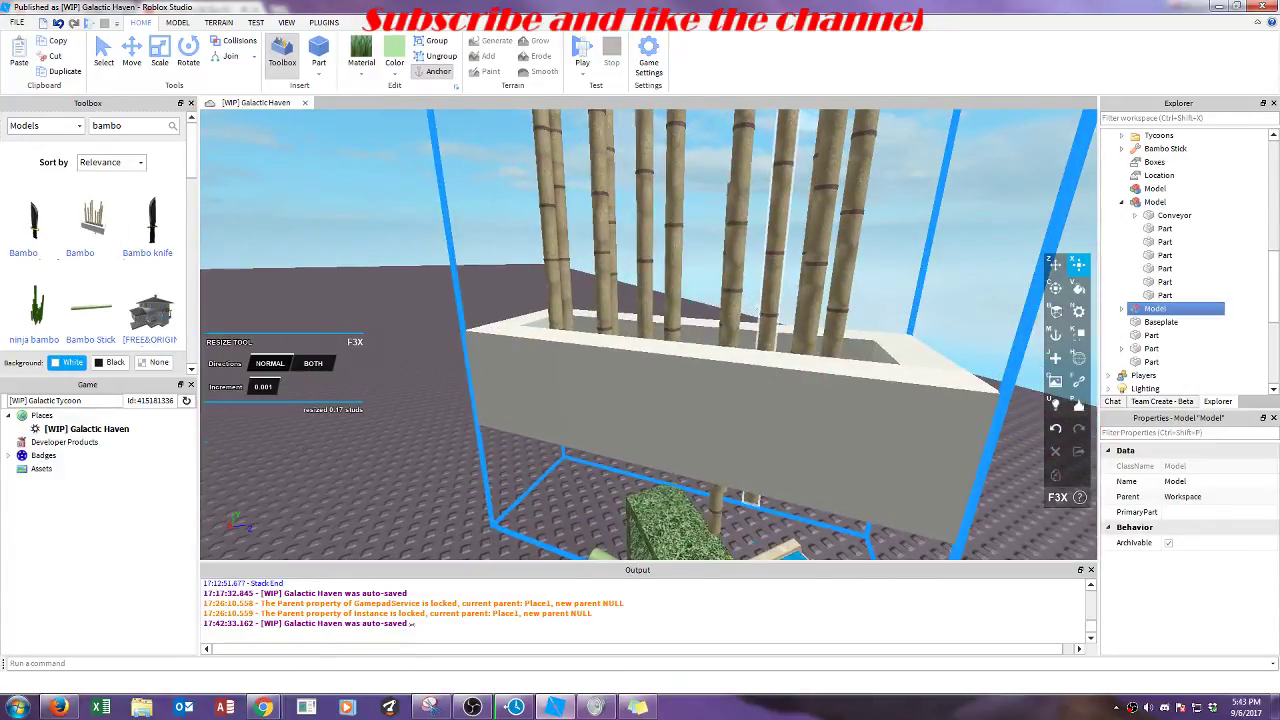
{"action": "left_click", "coordinate": [778, 230]}
{"action": "left_click", "coordinate": [1170, 322]}
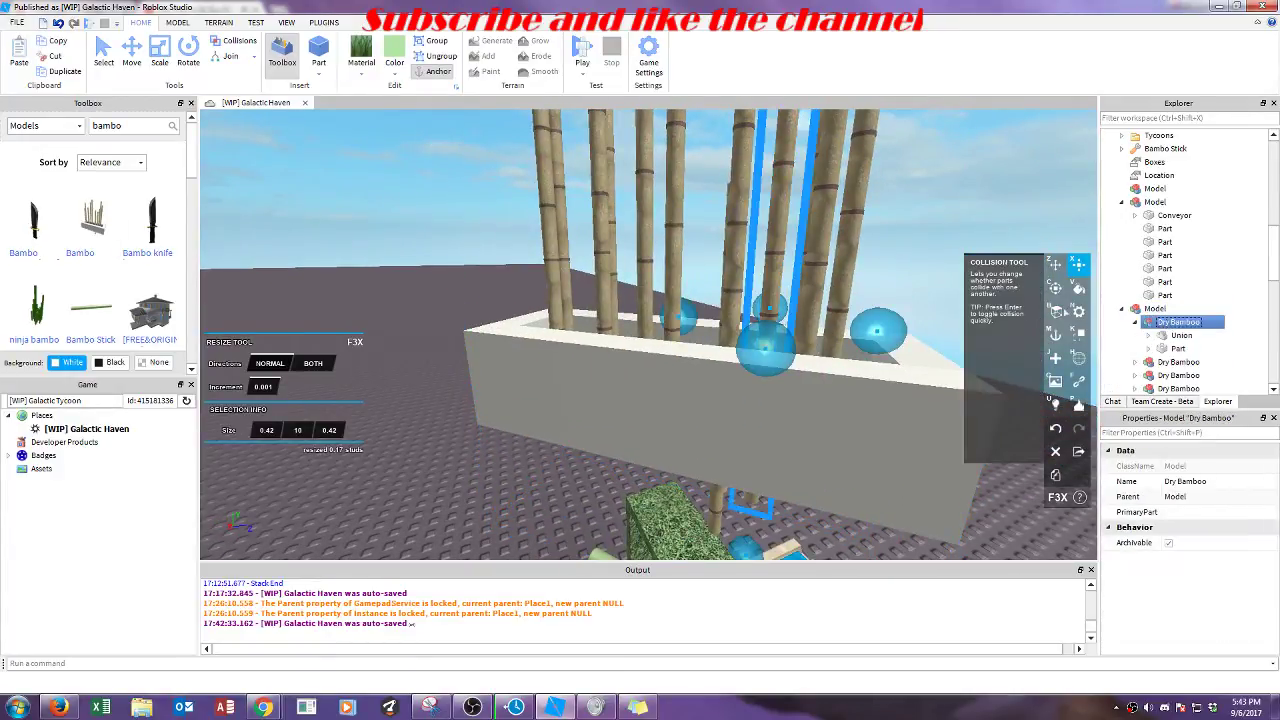
{"action": "left_click", "coordinate": [124, 55]}
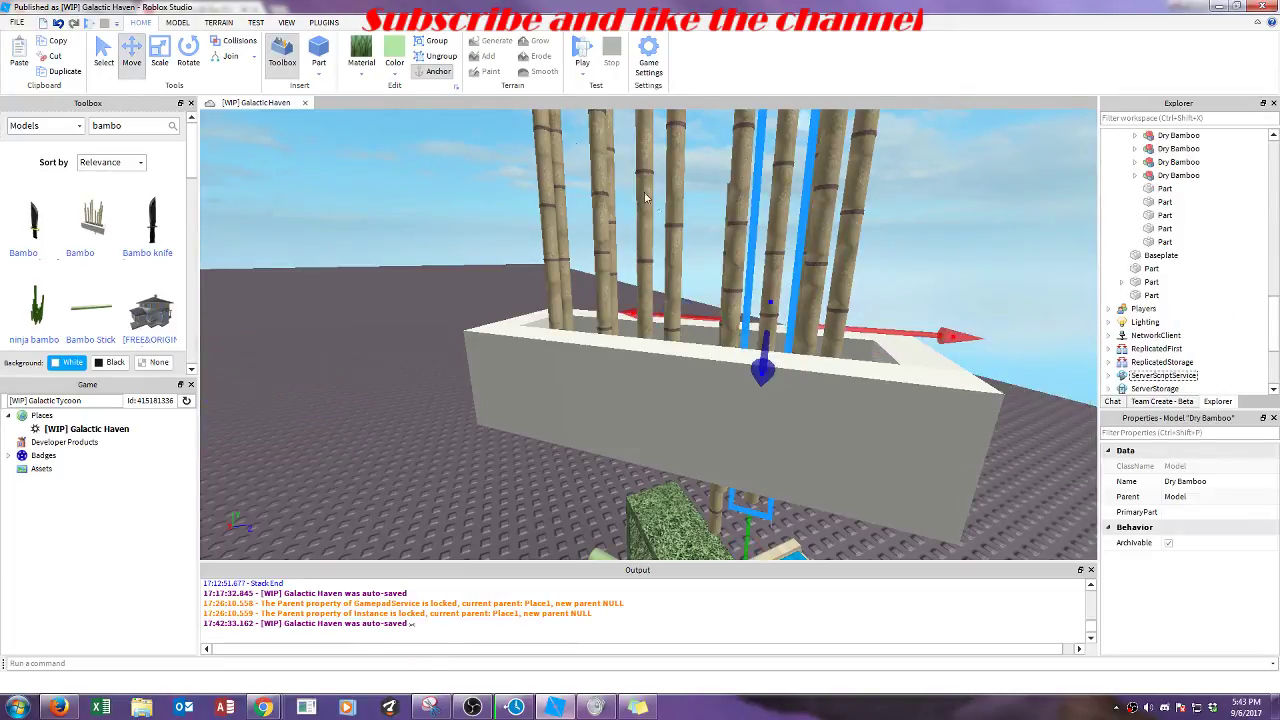
Step: Raise the selected Dry Bamboo stalk out of the planter box
{"action": "right_click_drag", "start_coordinate": [719, 280], "coordinate": [716, 300]}
{"action": "left_click_drag", "start_coordinate": [714, 315], "coordinate": [697, 210]}
{"action": "scroll", "coordinate": [740, 214], "scroll_direction": "down", "scroll_amount": 5}
{"action": "right_click_drag", "start_coordinate": [740, 214], "coordinate": [766, 322]}
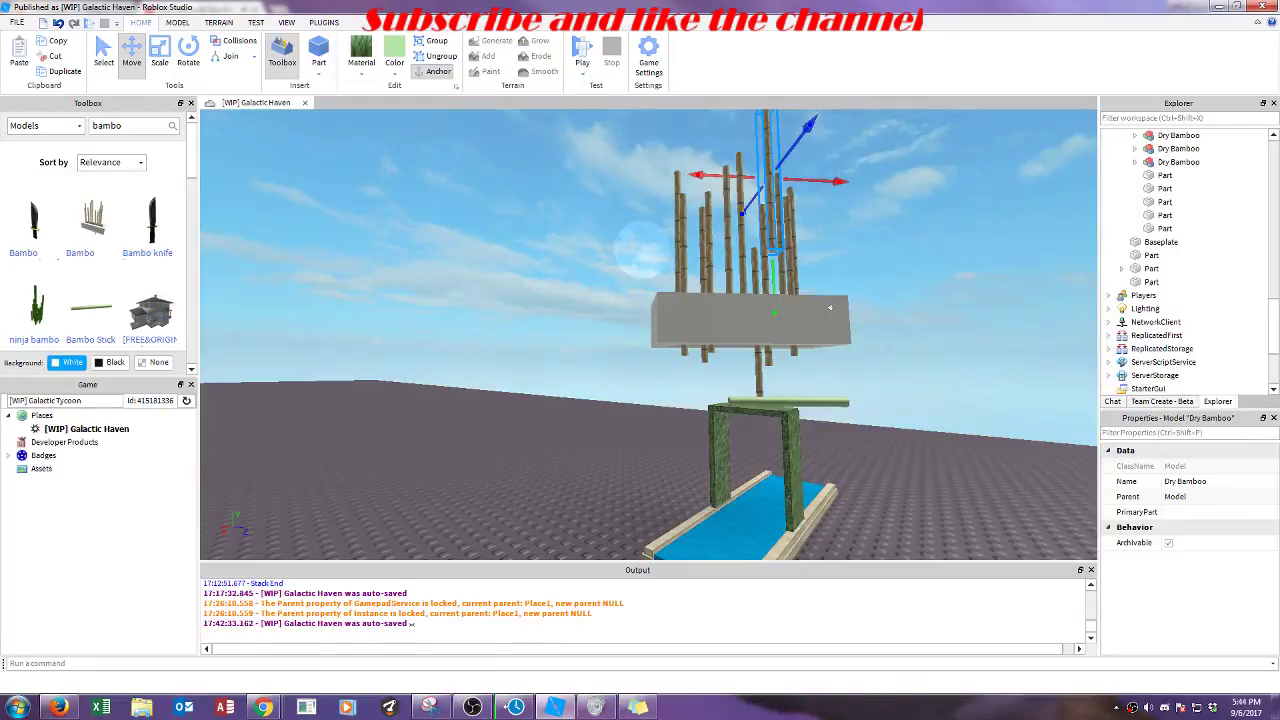
{"action": "scroll", "coordinate": [973, 250], "scroll_direction": "up", "scroll_amount": 4}
{"action": "scroll", "coordinate": [970, 238], "scroll_direction": "down", "scroll_amount": 4}
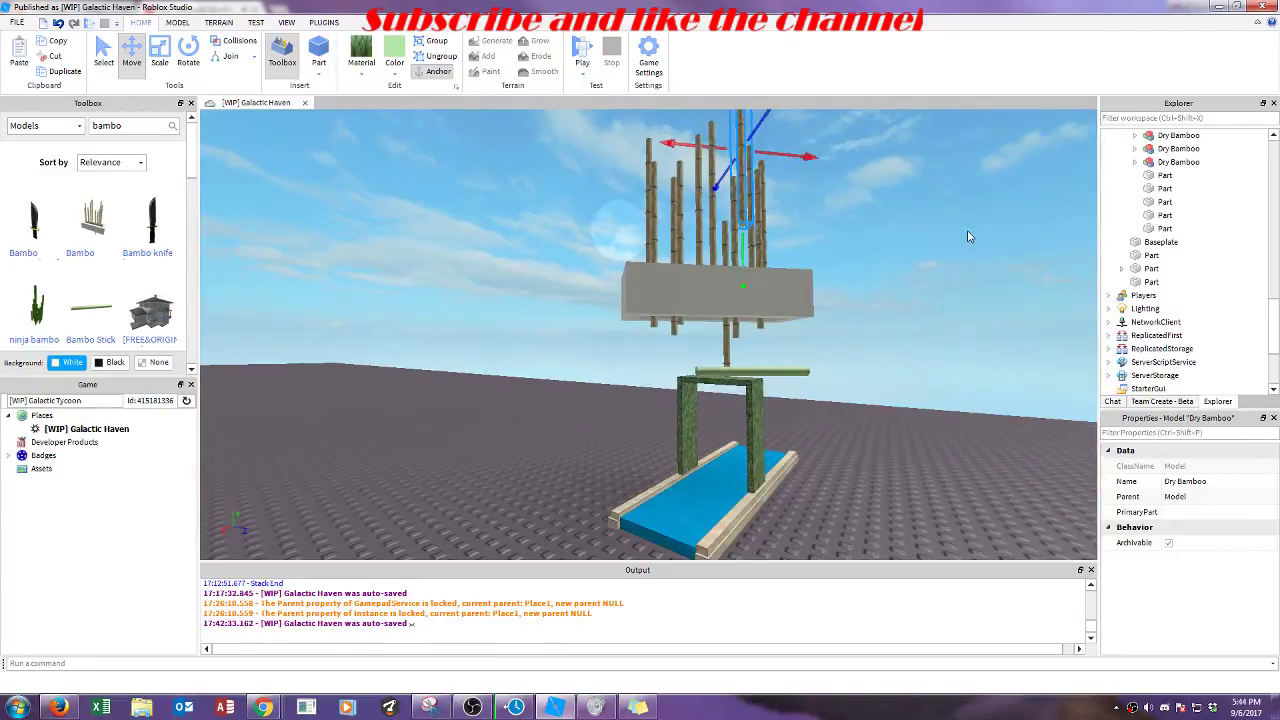
Step: Paste a separate copy of the Dry Bamboo stalk into the workspace and move it clear of the planter
{"action": "key", "text": "ctrl+z"}
{"action": "key", "text": "ctrl+v"}
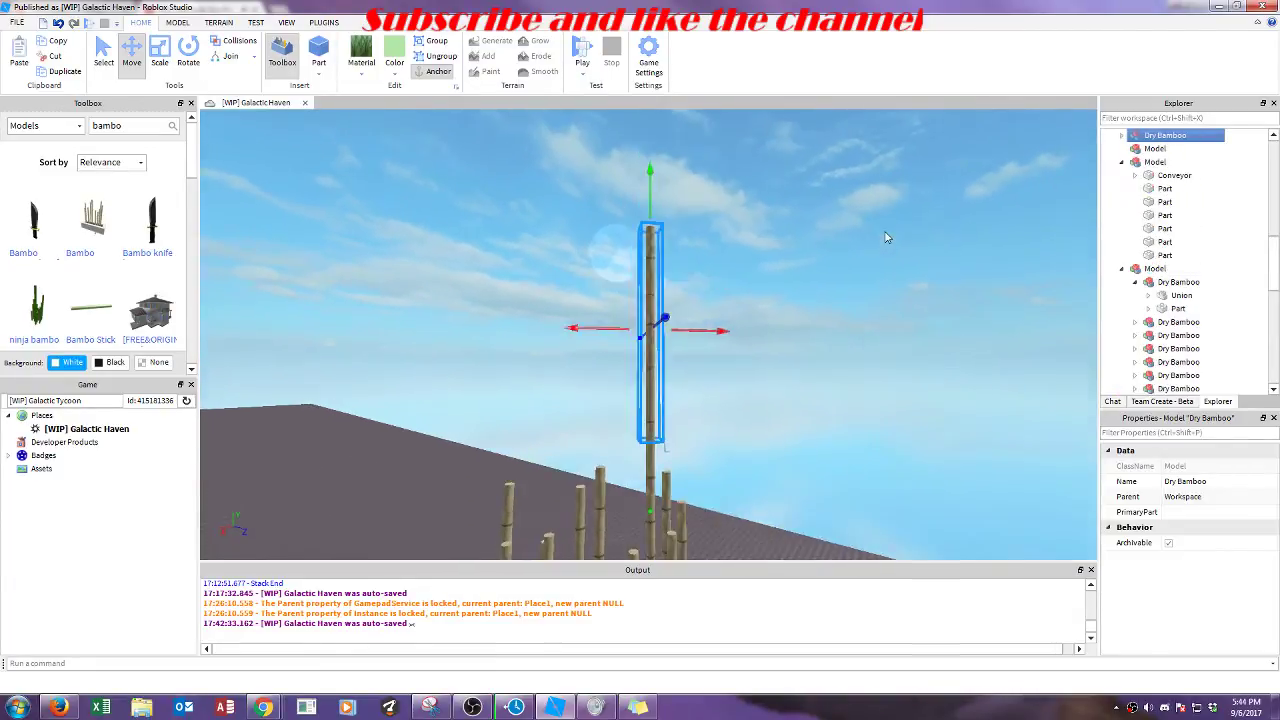
{"action": "left_click_drag", "start_coordinate": [660, 325], "coordinate": [738, 276]}
{"action": "right_click_drag", "start_coordinate": [738, 276], "coordinate": [857, 246]}
{"action": "scroll", "coordinate": [1162, 261], "scroll_direction": "up", "scroll_amount": 1}
{"action": "scroll", "coordinate": [1163, 262], "scroll_direction": "up", "scroll_amount": 8}
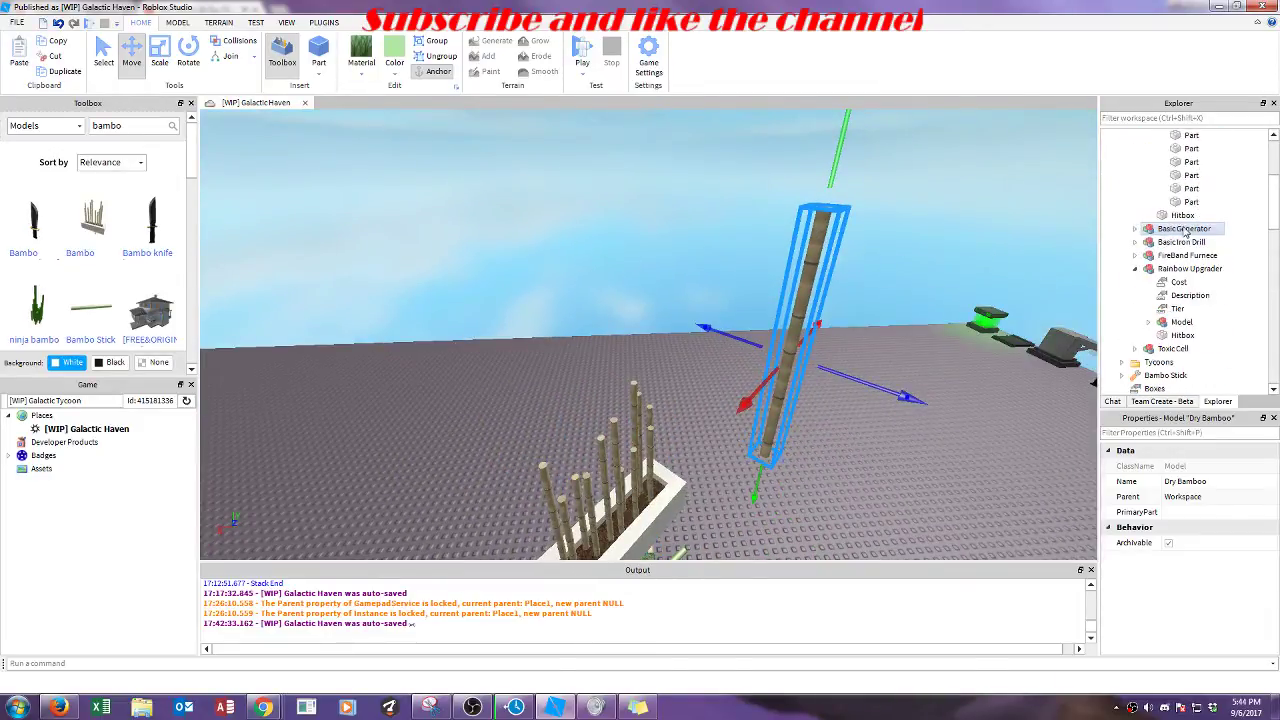
Step: Collapse the Items folder and the conveyor model in the Explorer, and delete the original bamboo planter model
{"action": "left_click", "coordinate": [1121, 176]}
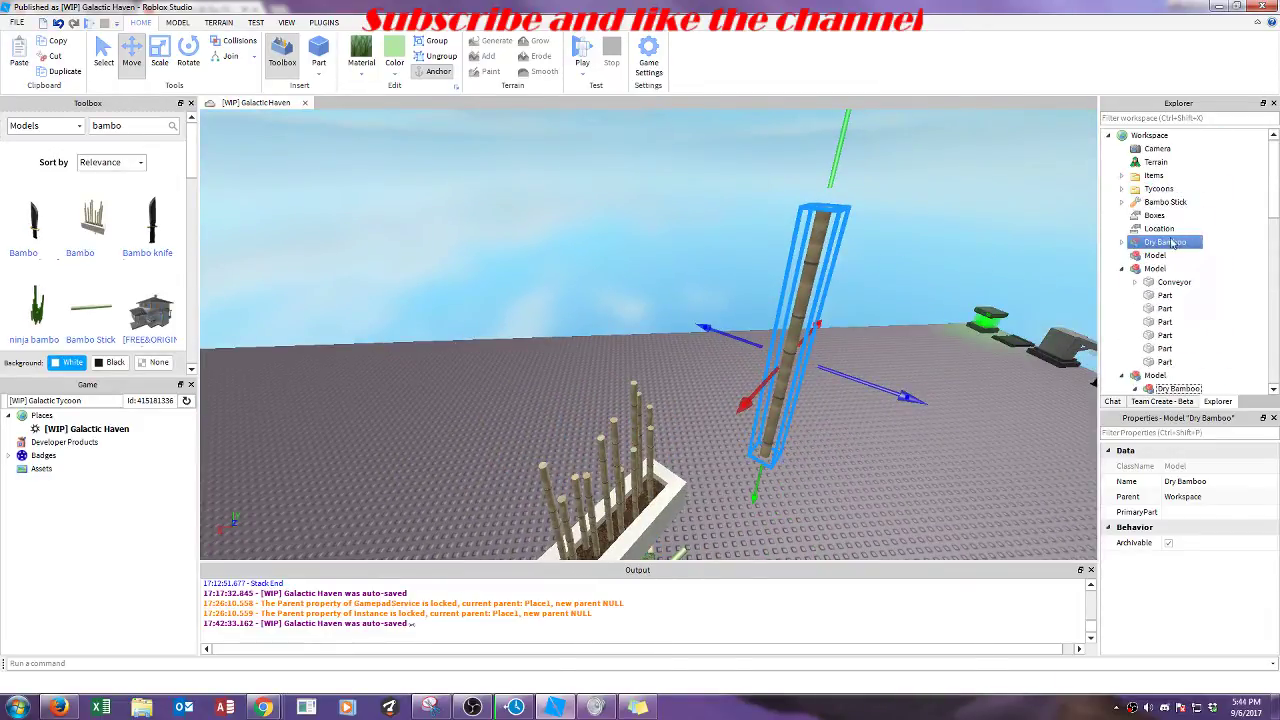
{"action": "left_click", "coordinate": [1123, 280]}
{"action": "scroll", "coordinate": [1120, 262], "scroll_direction": "down", "scroll_amount": 1}
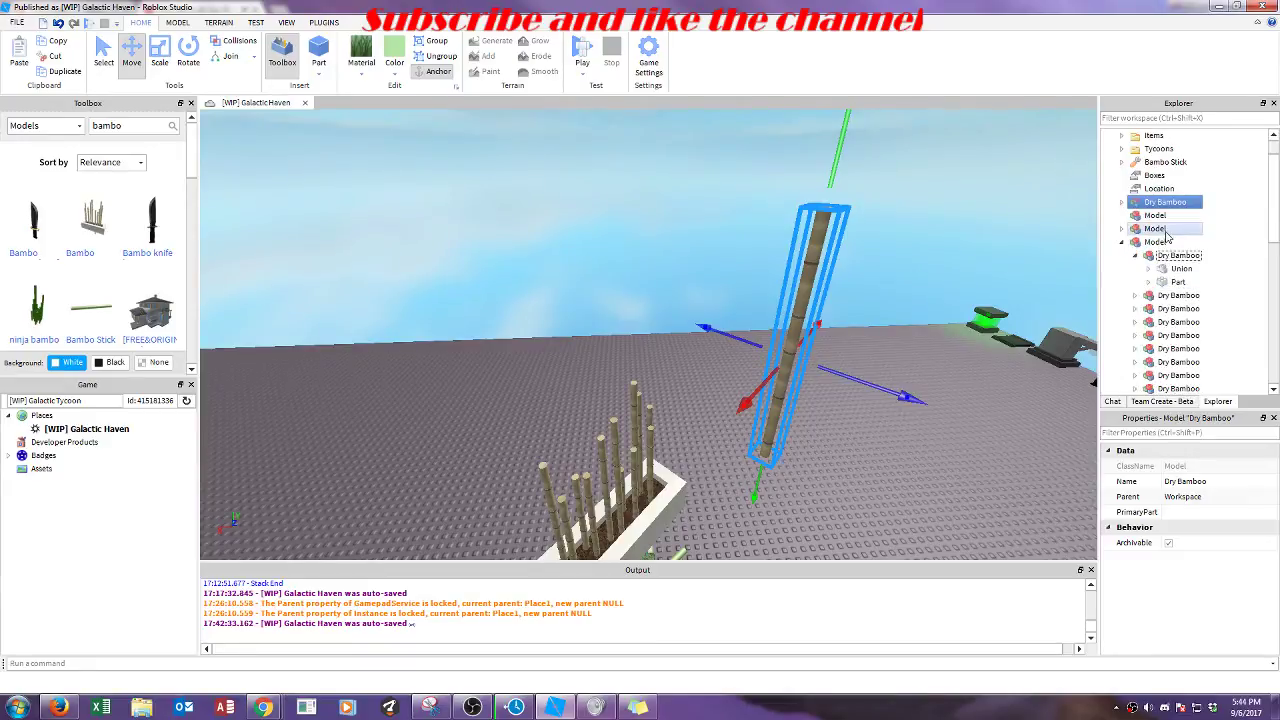
{"action": "left_click", "coordinate": [1113, 240]}
{"action": "key", "text": "Delete"}
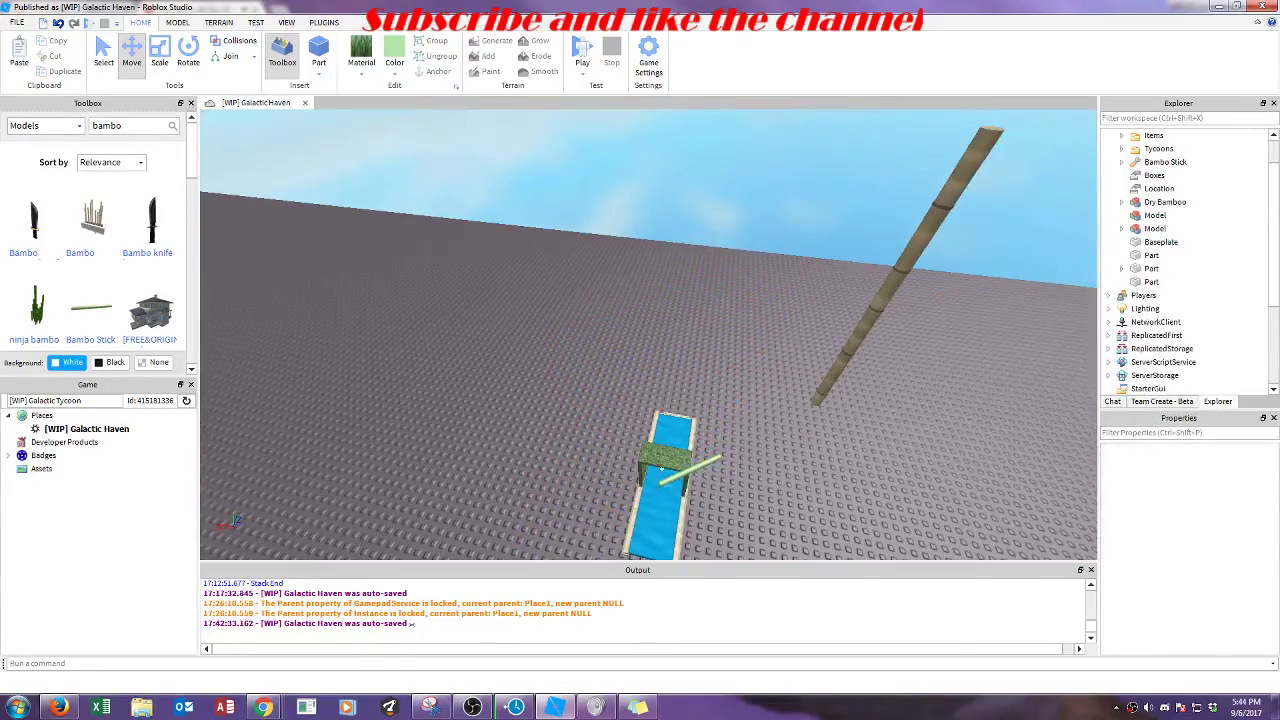
Step: Delete the light green stick part of the Bambo Stick tool above the arch
{"action": "left_click", "coordinate": [687, 461]}
{"action": "left_click", "coordinate": [650, 446]}
{"action": "right_click_drag", "start_coordinate": [770, 408], "coordinate": [785, 404]}
Step: Lower the remaining Dry Bamboo stalk to the baseplate near the conveyor
{"action": "left_click", "coordinate": [817, 366]}
{"action": "key", "text": "f"}
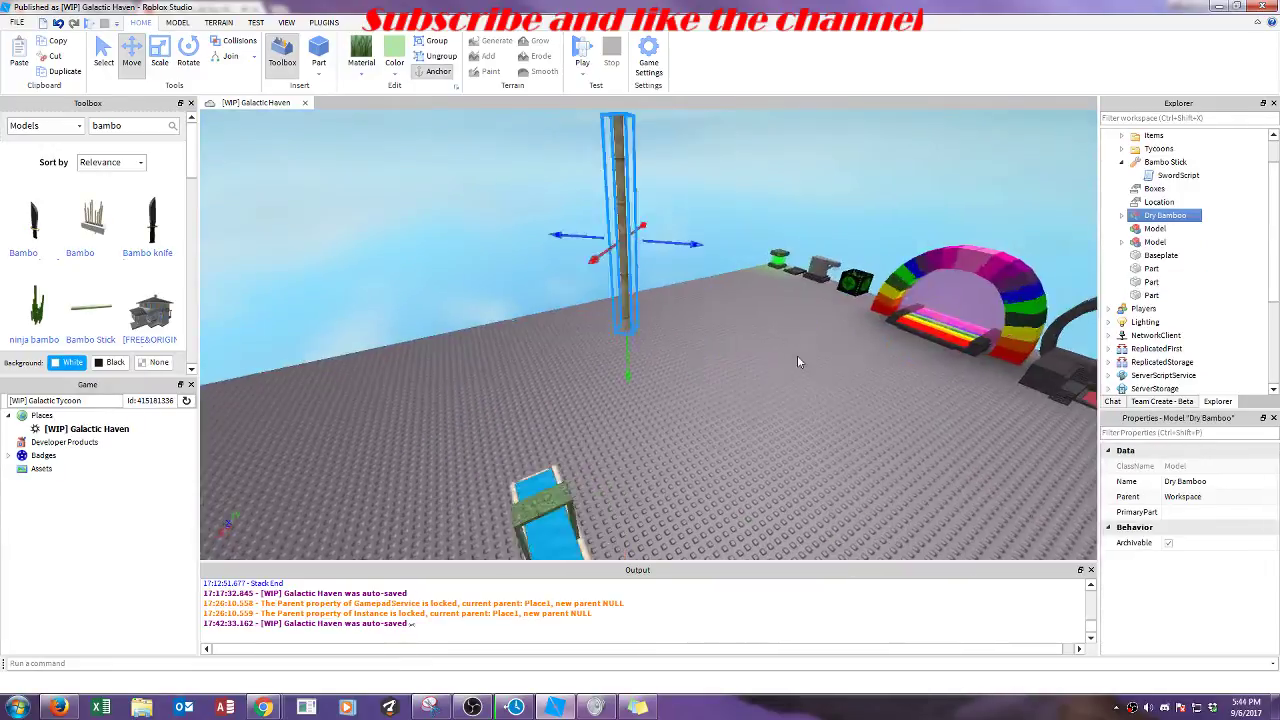
{"action": "left_click_drag", "start_coordinate": [531, 302], "coordinate": [547, 381]}
{"action": "right_click_drag", "start_coordinate": [590, 415], "coordinate": [671, 340]}
{"action": "left_click", "coordinate": [671, 340]}
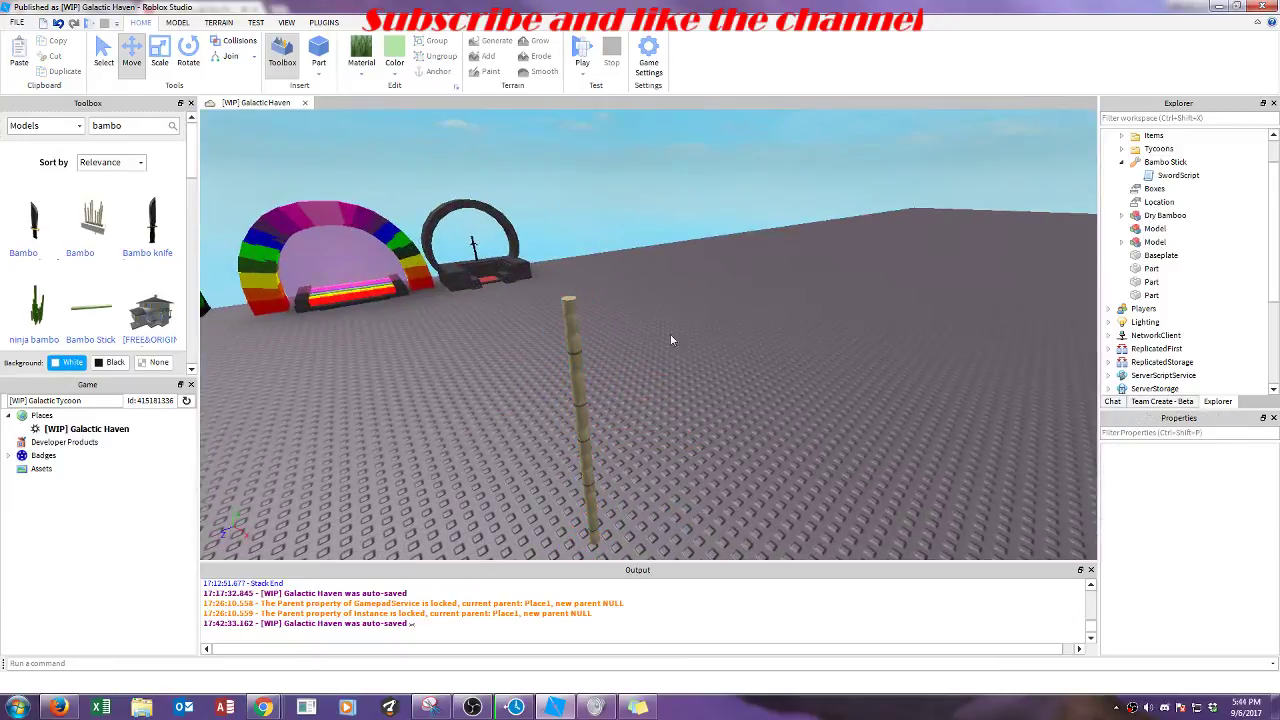
Step: Colour the Dry Bamboo model's Union and its Part Mint
{"action": "left_click", "coordinate": [567, 330]}
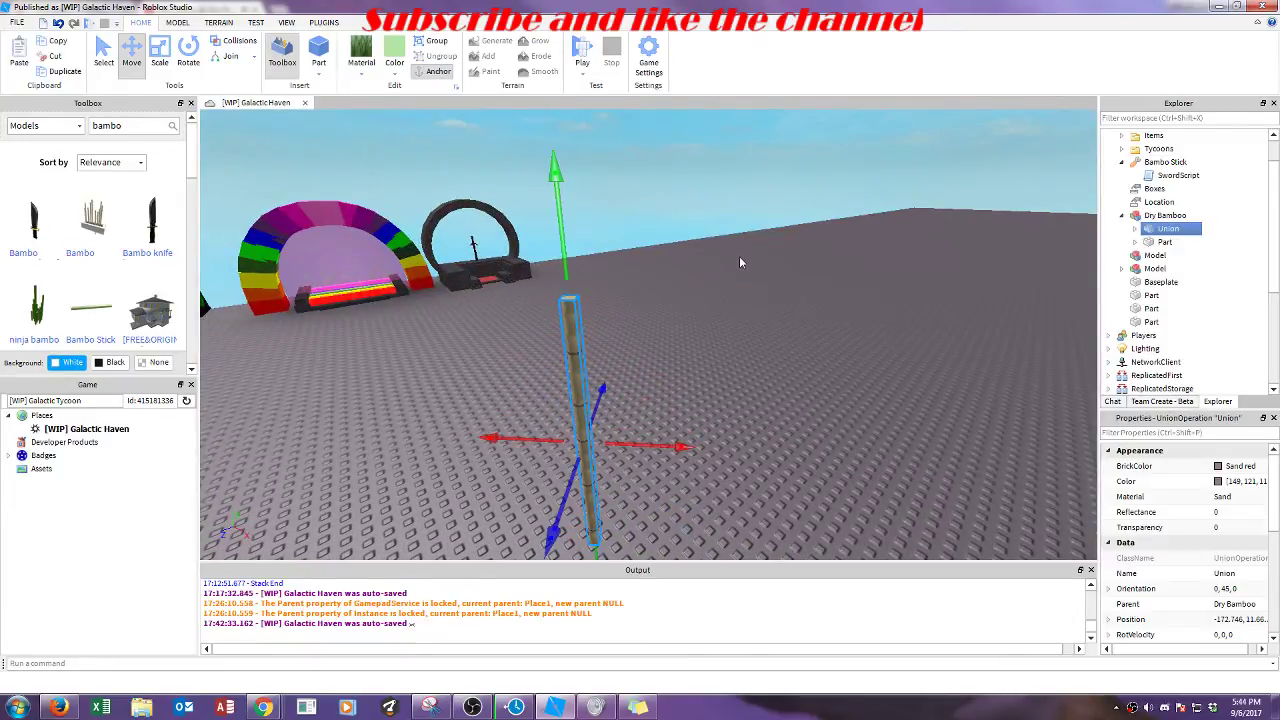
{"action": "left_click", "coordinate": [394, 52]}
{"action": "right_click_drag", "start_coordinate": [606, 262], "coordinate": [651, 264]}
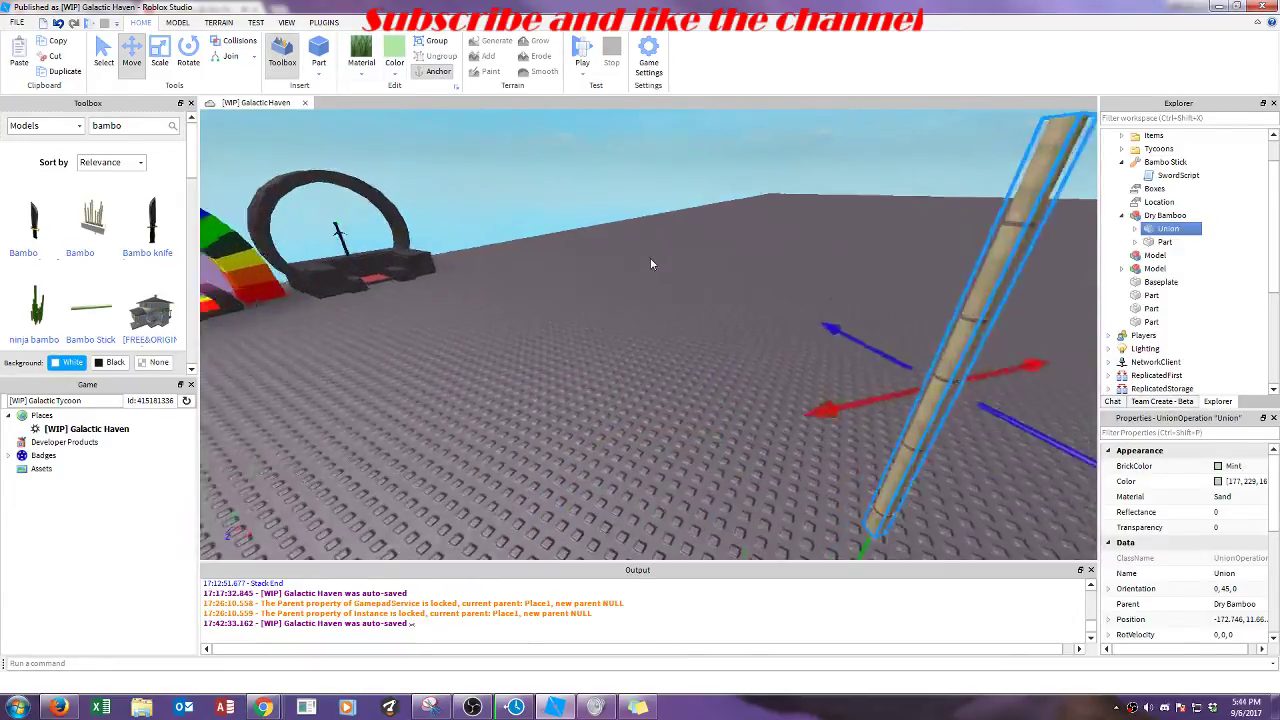
{"action": "scroll", "coordinate": [651, 264], "scroll_direction": "up", "scroll_amount": 2}
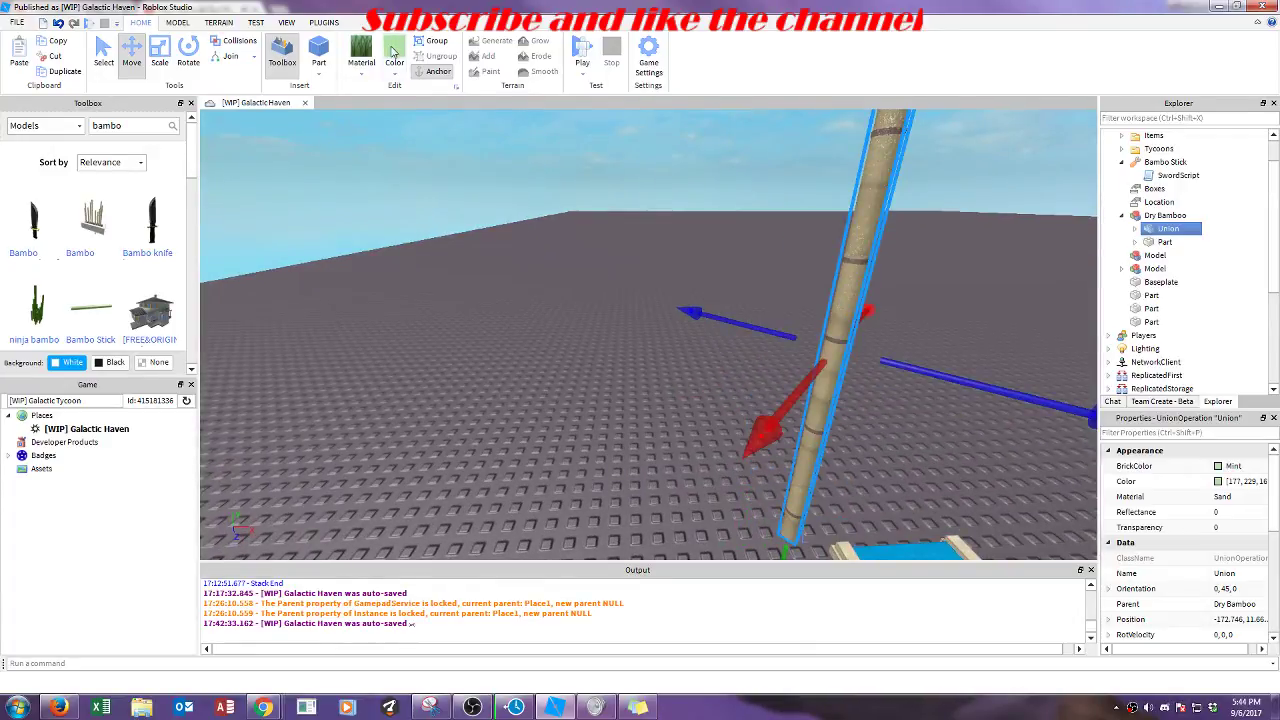
{"action": "left_click", "coordinate": [1165, 242]}
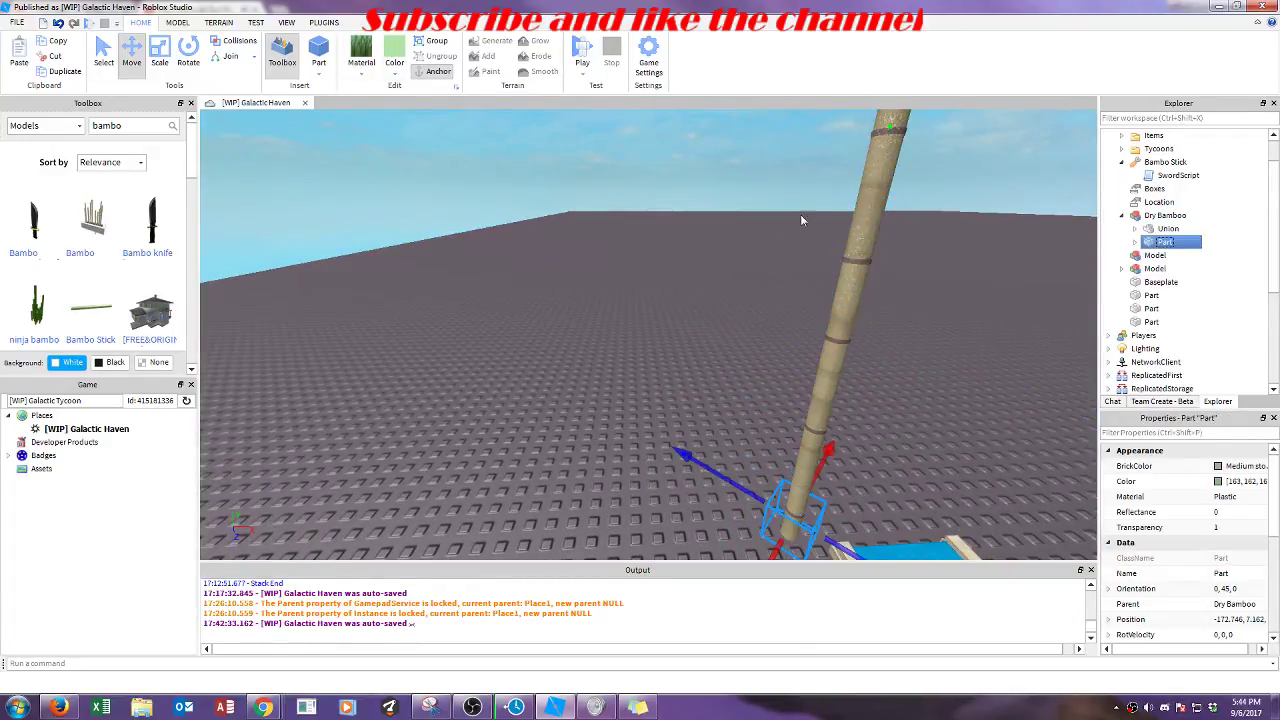
{"action": "left_click", "coordinate": [395, 50]}
{"action": "scroll", "coordinate": [585, 238], "scroll_direction": "down", "scroll_amount": 4}
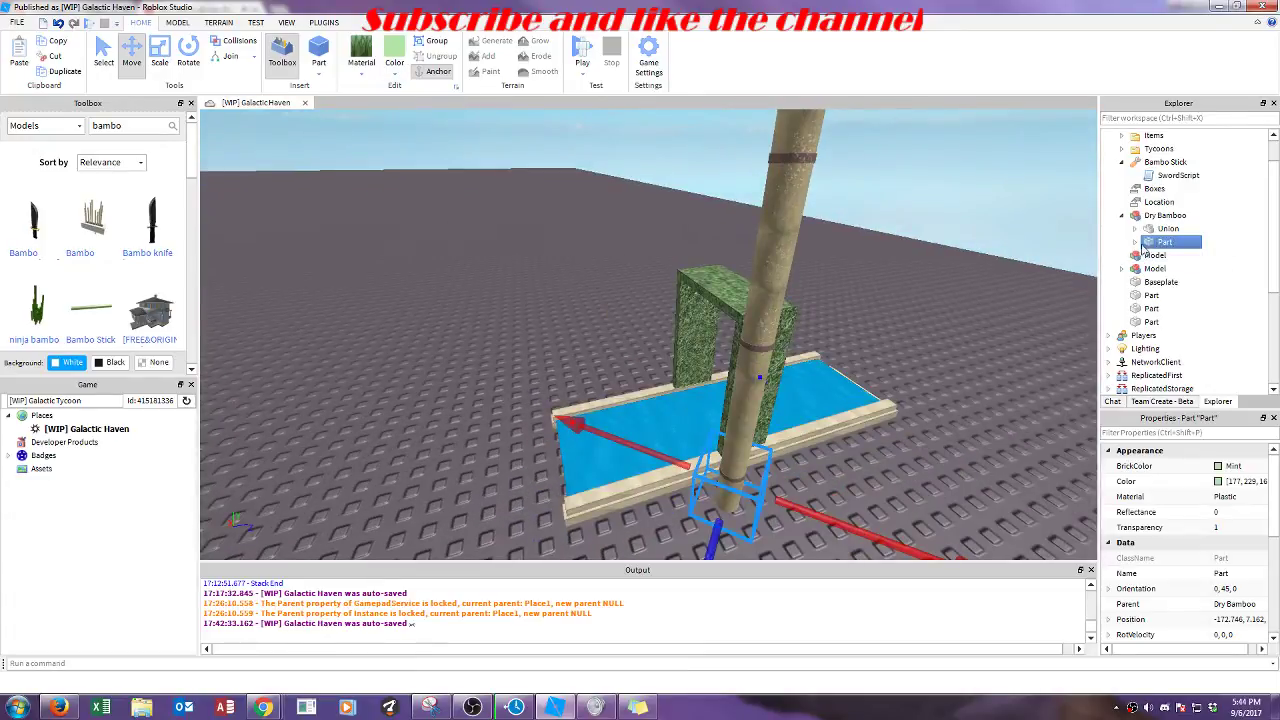
Step: Expand the Dry Bamboo's Part and inspect the Mesh inside it
{"action": "left_click", "coordinate": [1136, 242]}
{"action": "left_click", "coordinate": [1172, 257]}
{"action": "right_click_drag", "start_coordinate": [848, 330], "coordinate": [866, 268]}
{"action": "left_click", "coordinate": [685, 208]}
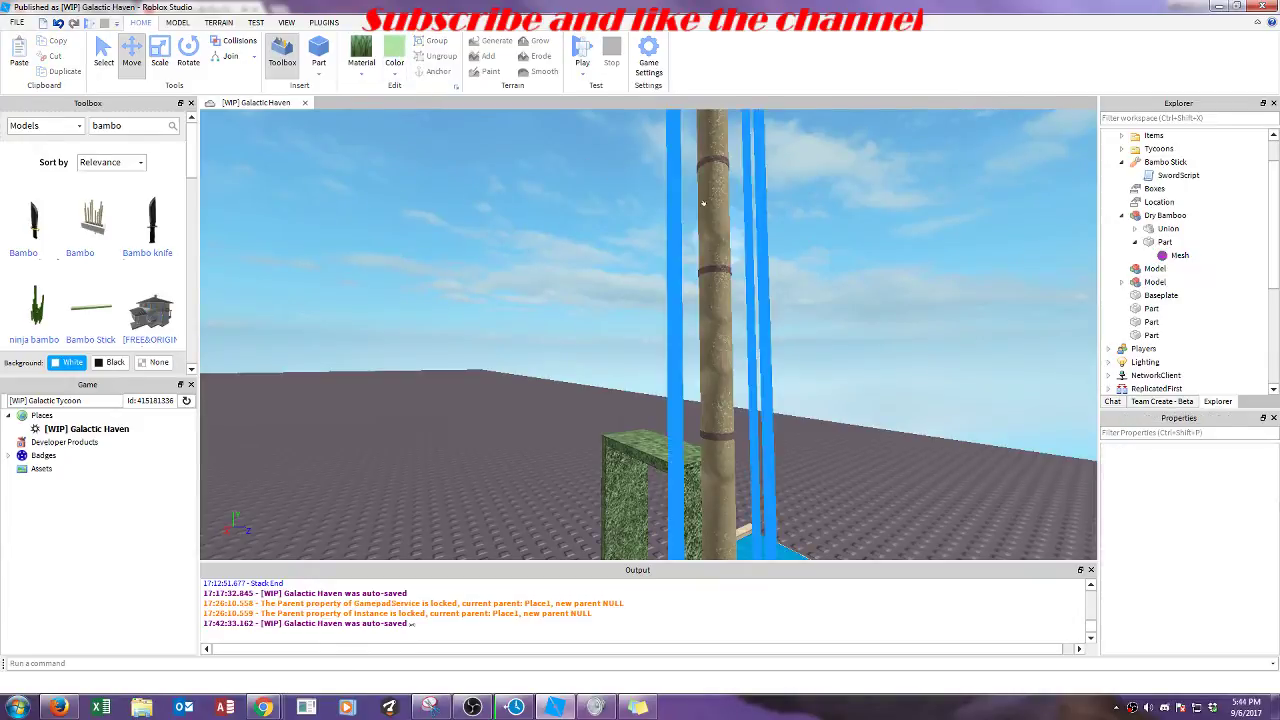
Step: Move the Dry Bamboo's Union sideways off its Part to X -171.535 and select the whole Dry Bamboo model
{"action": "left_click", "coordinate": [1166, 228]}
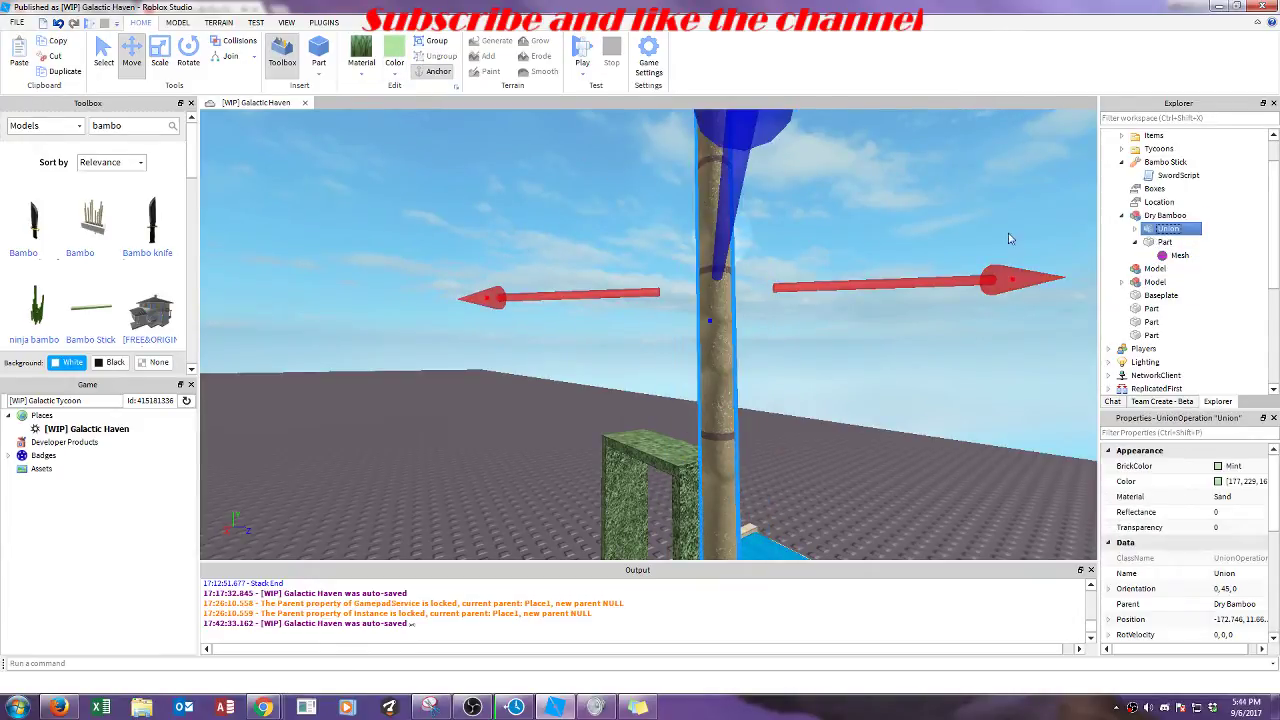
{"action": "right_click_drag", "start_coordinate": [500, 215], "coordinate": [770, 284]}
{"action": "left_click_drag", "start_coordinate": [846, 214], "coordinate": [741, 234]}
{"action": "key", "text": "f"}
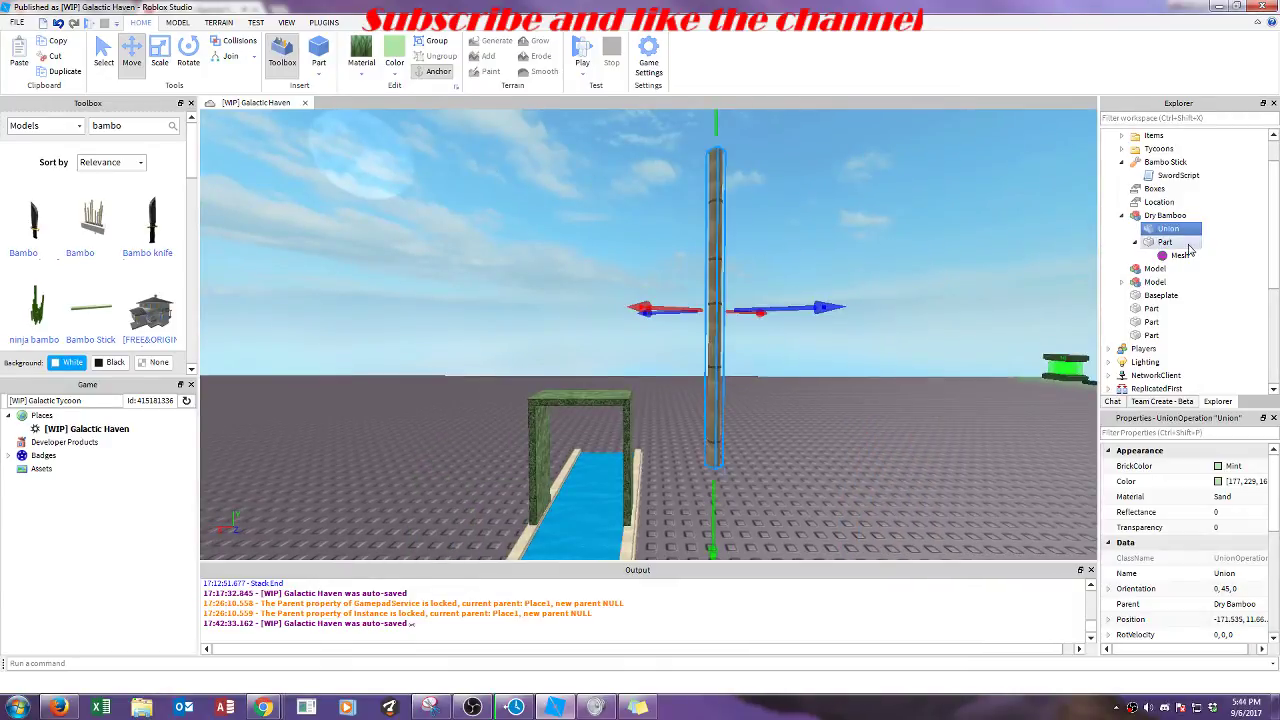
{"action": "left_click", "coordinate": [1168, 216]}
{"action": "right_click_drag", "start_coordinate": [792, 418], "coordinate": [792, 418]}
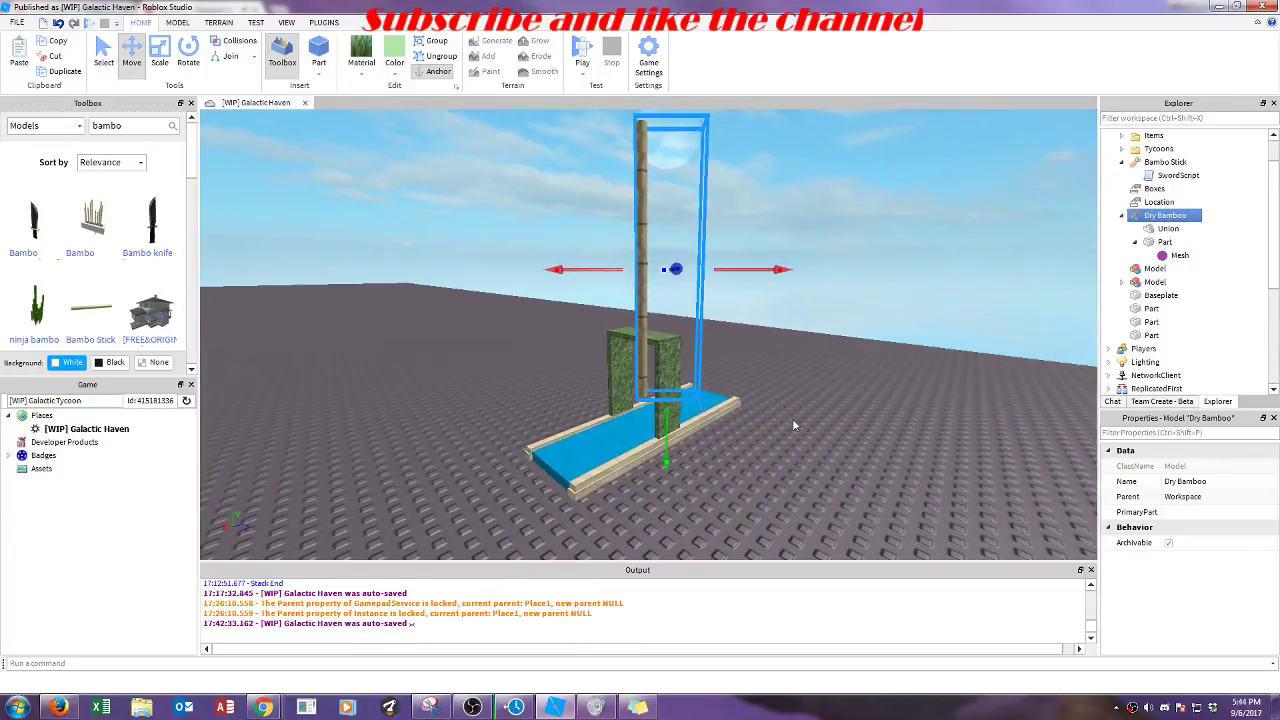
Step: Change the Dry Bamboo Union's colour to Earth green
{"action": "left_click", "coordinate": [1186, 230]}
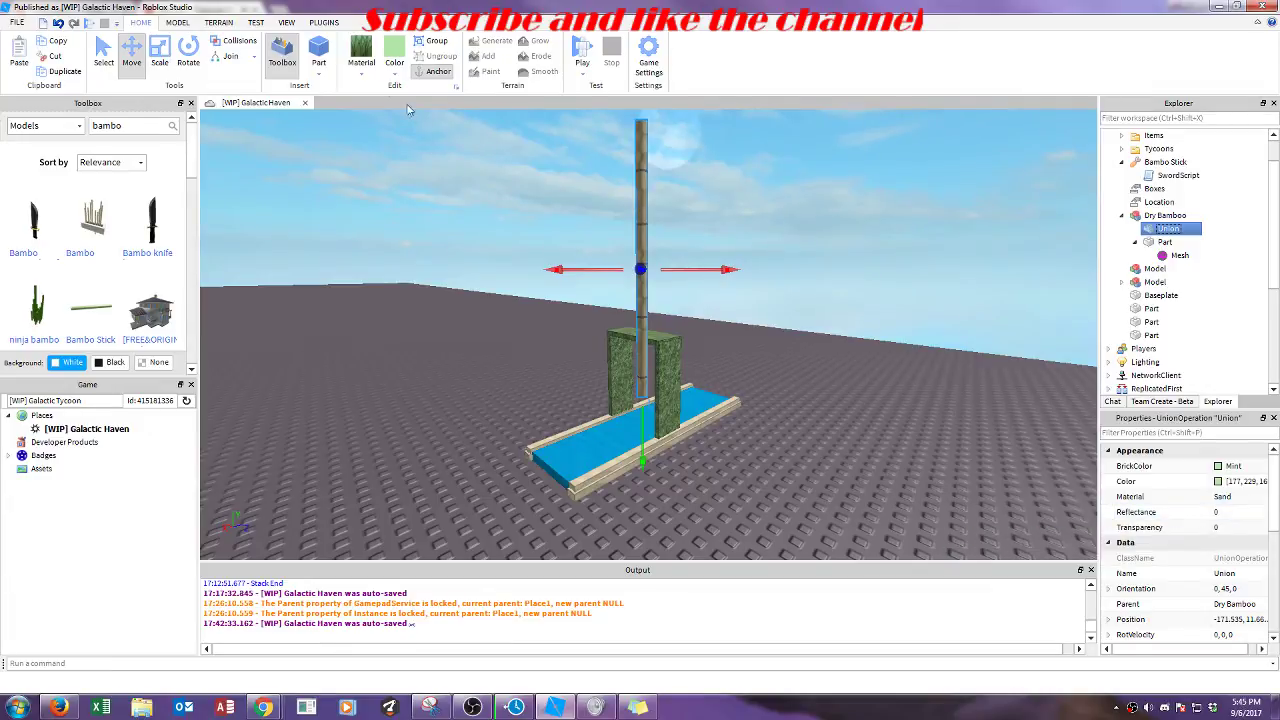
{"action": "left_click", "coordinate": [394, 66]}
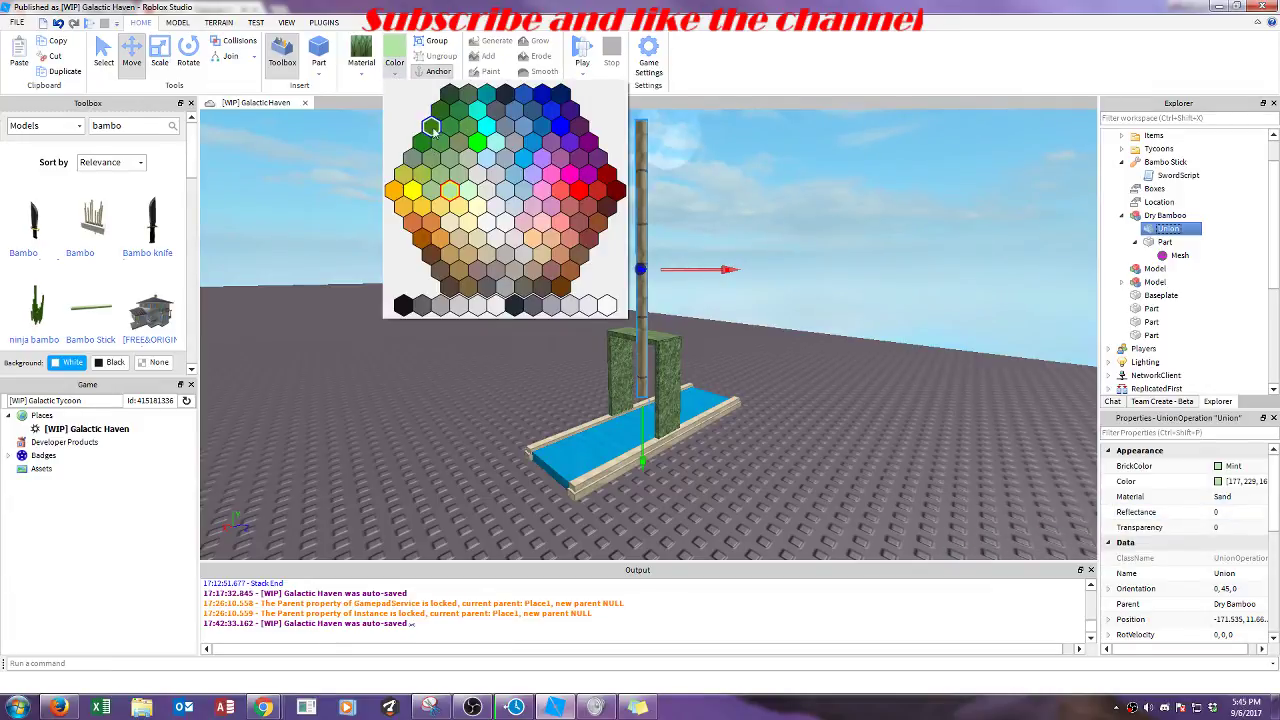
{"action": "left_click", "coordinate": [450, 94]}
{"action": "right_click_drag", "start_coordinate": [744, 286], "coordinate": [781, 280]}
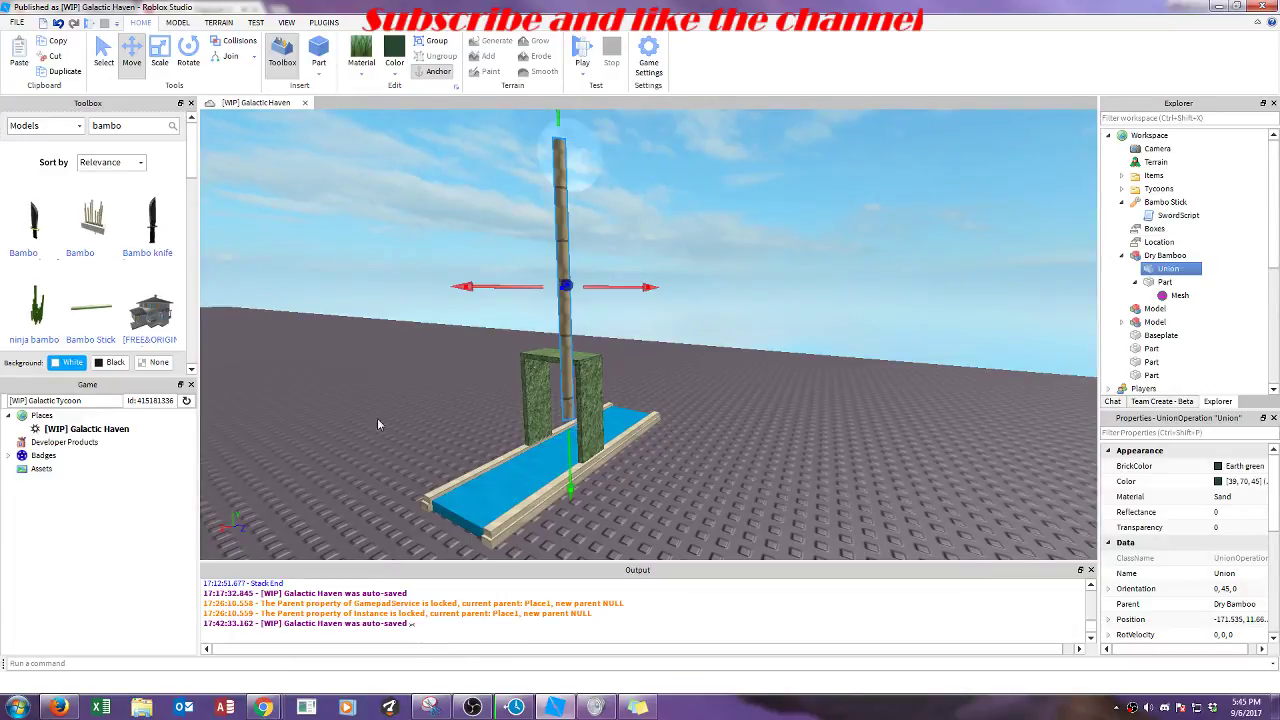
Step: Switch to Sticky Notes and replace the note's text with "WELL I SUCK"
{"action": "left_click", "coordinate": [638, 708]}
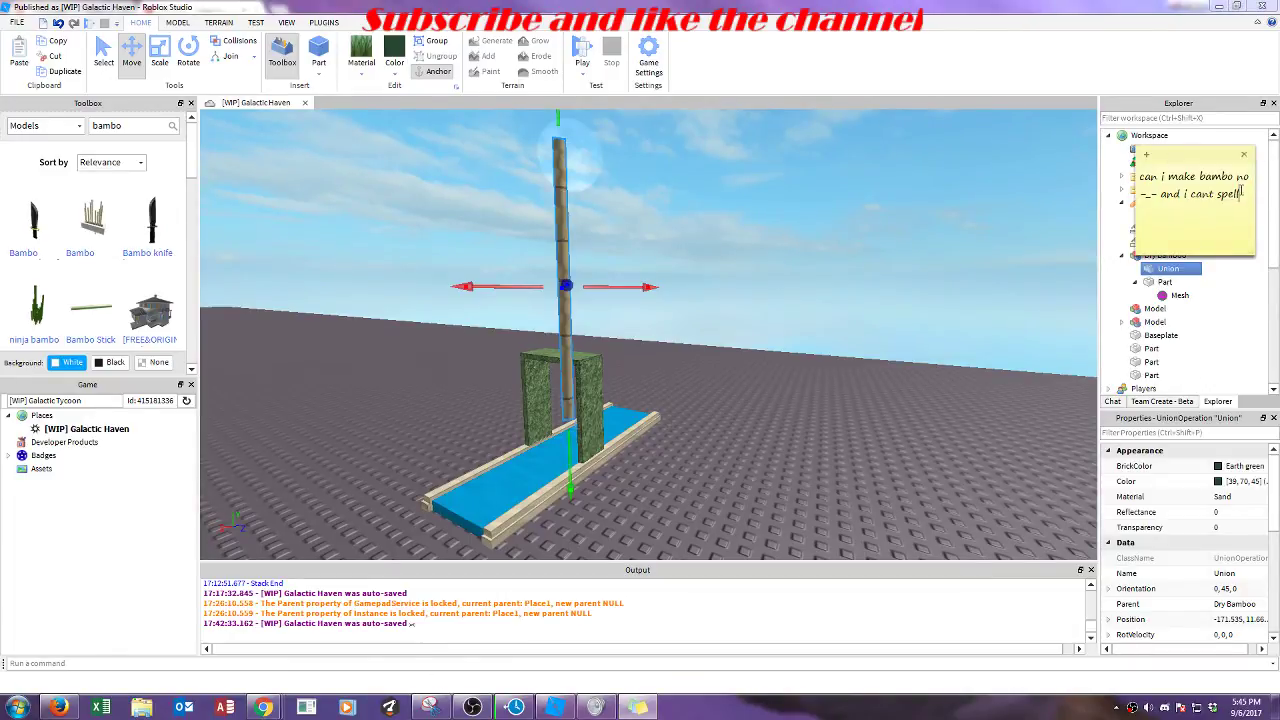
{"action": "key", "text": "ctrl+a"}
{"action": "type", "text": "WELL"}
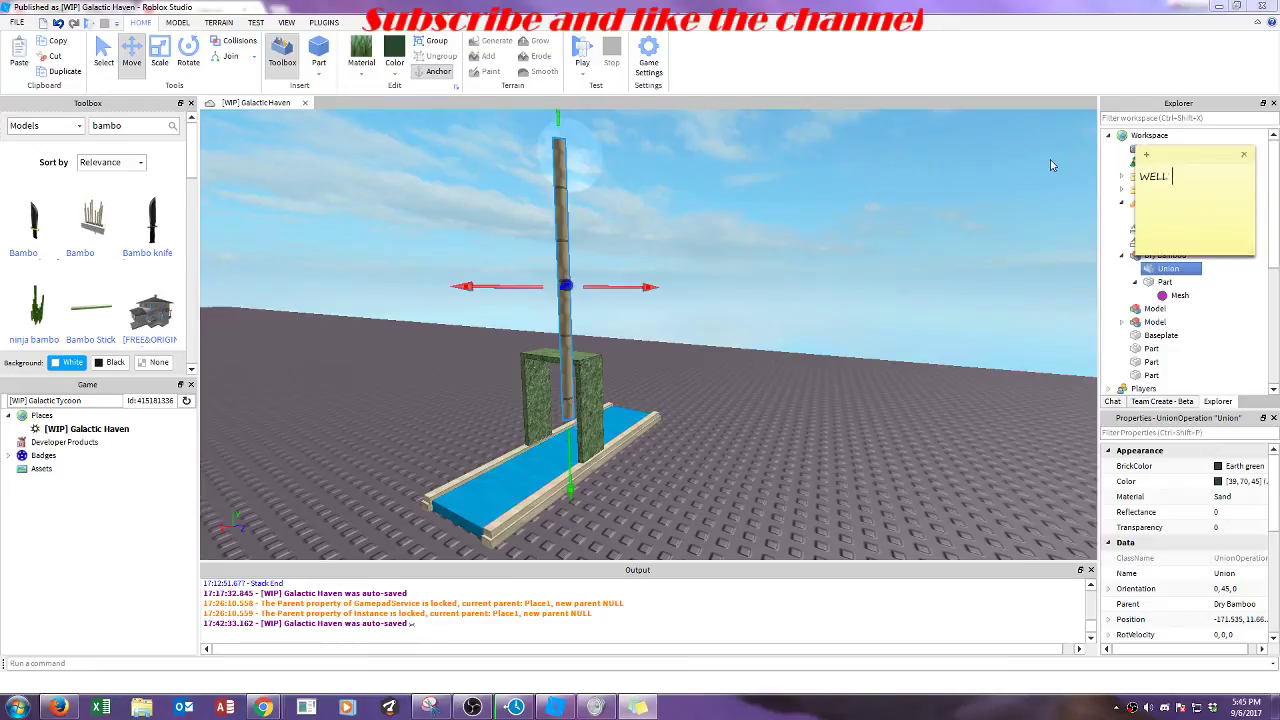
{"action": "type", "text": " I SUCK"}
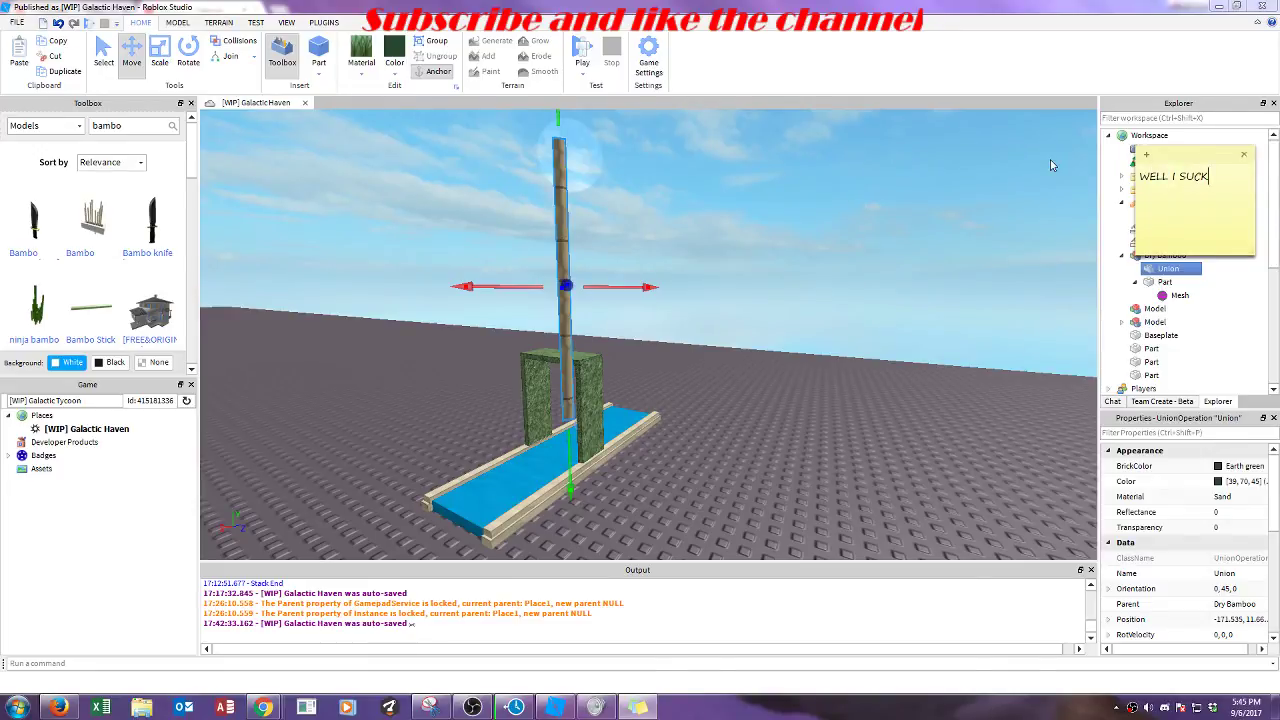